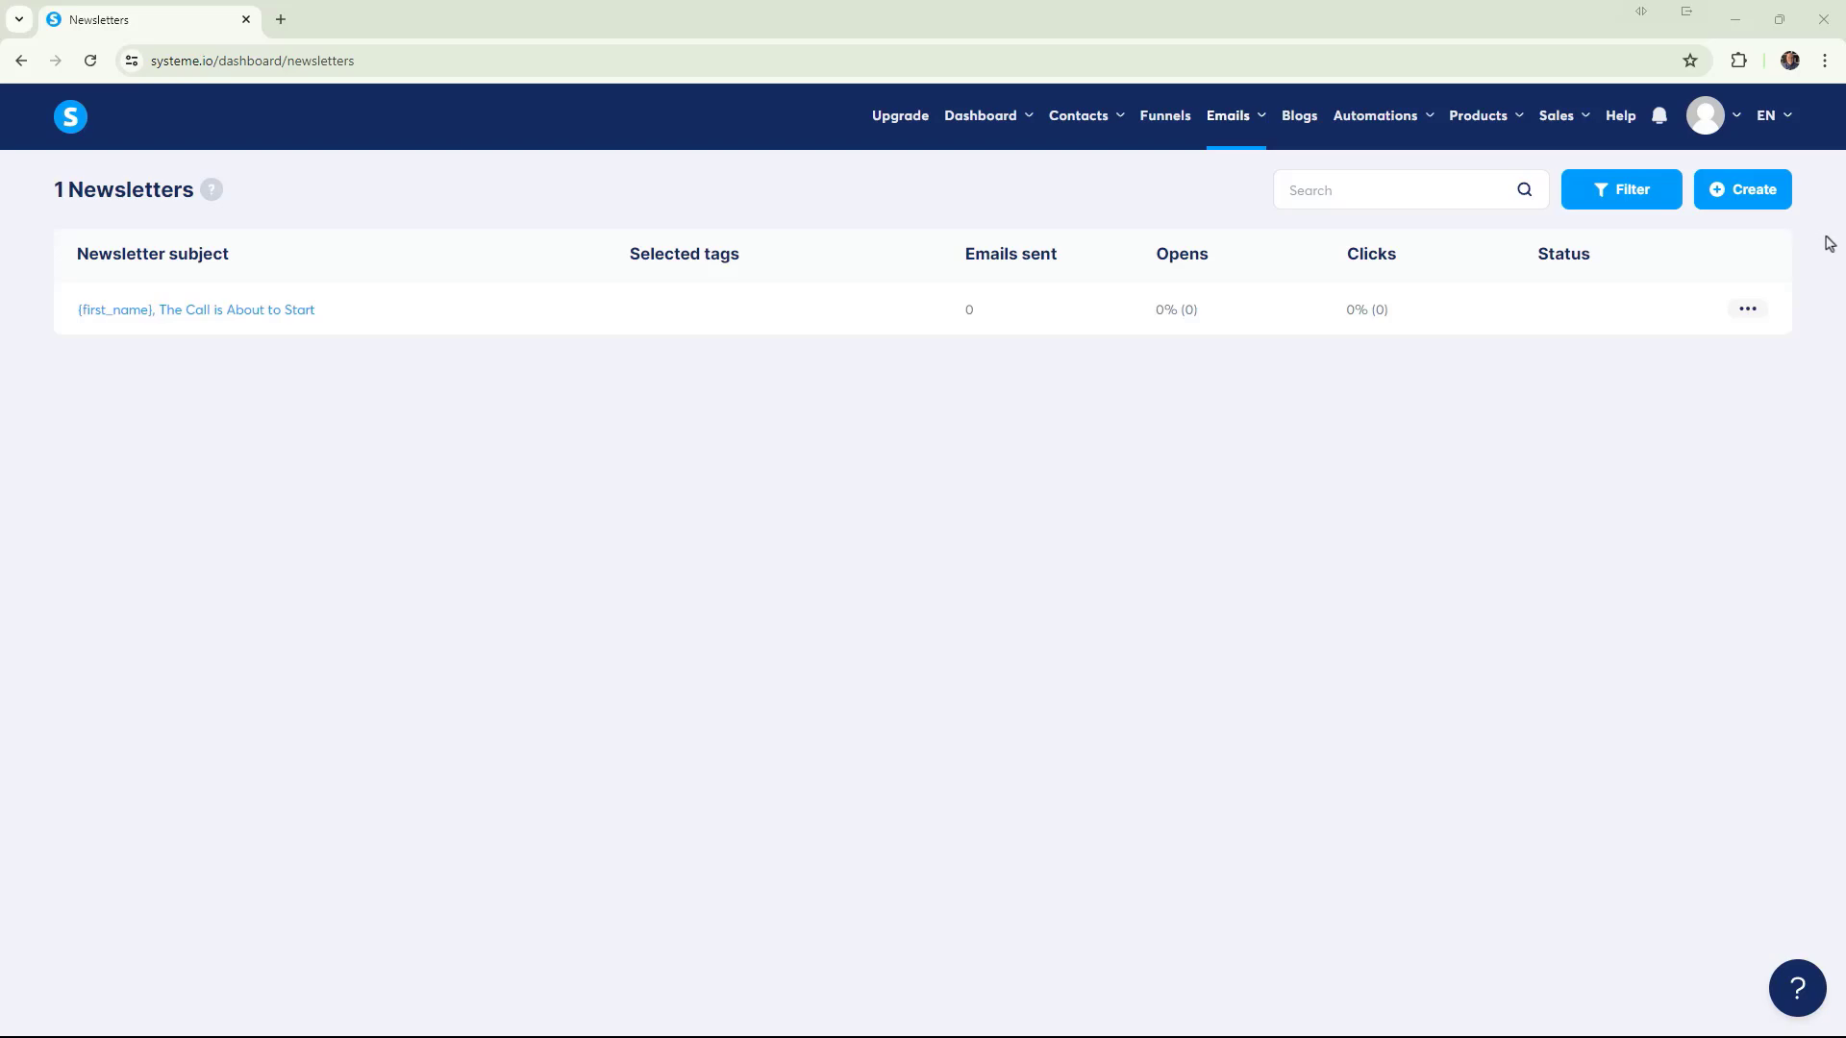
# Start a new newsletter using the visual editor and enter the subject "My Test Email".
pyautogui.click(1778, 205)
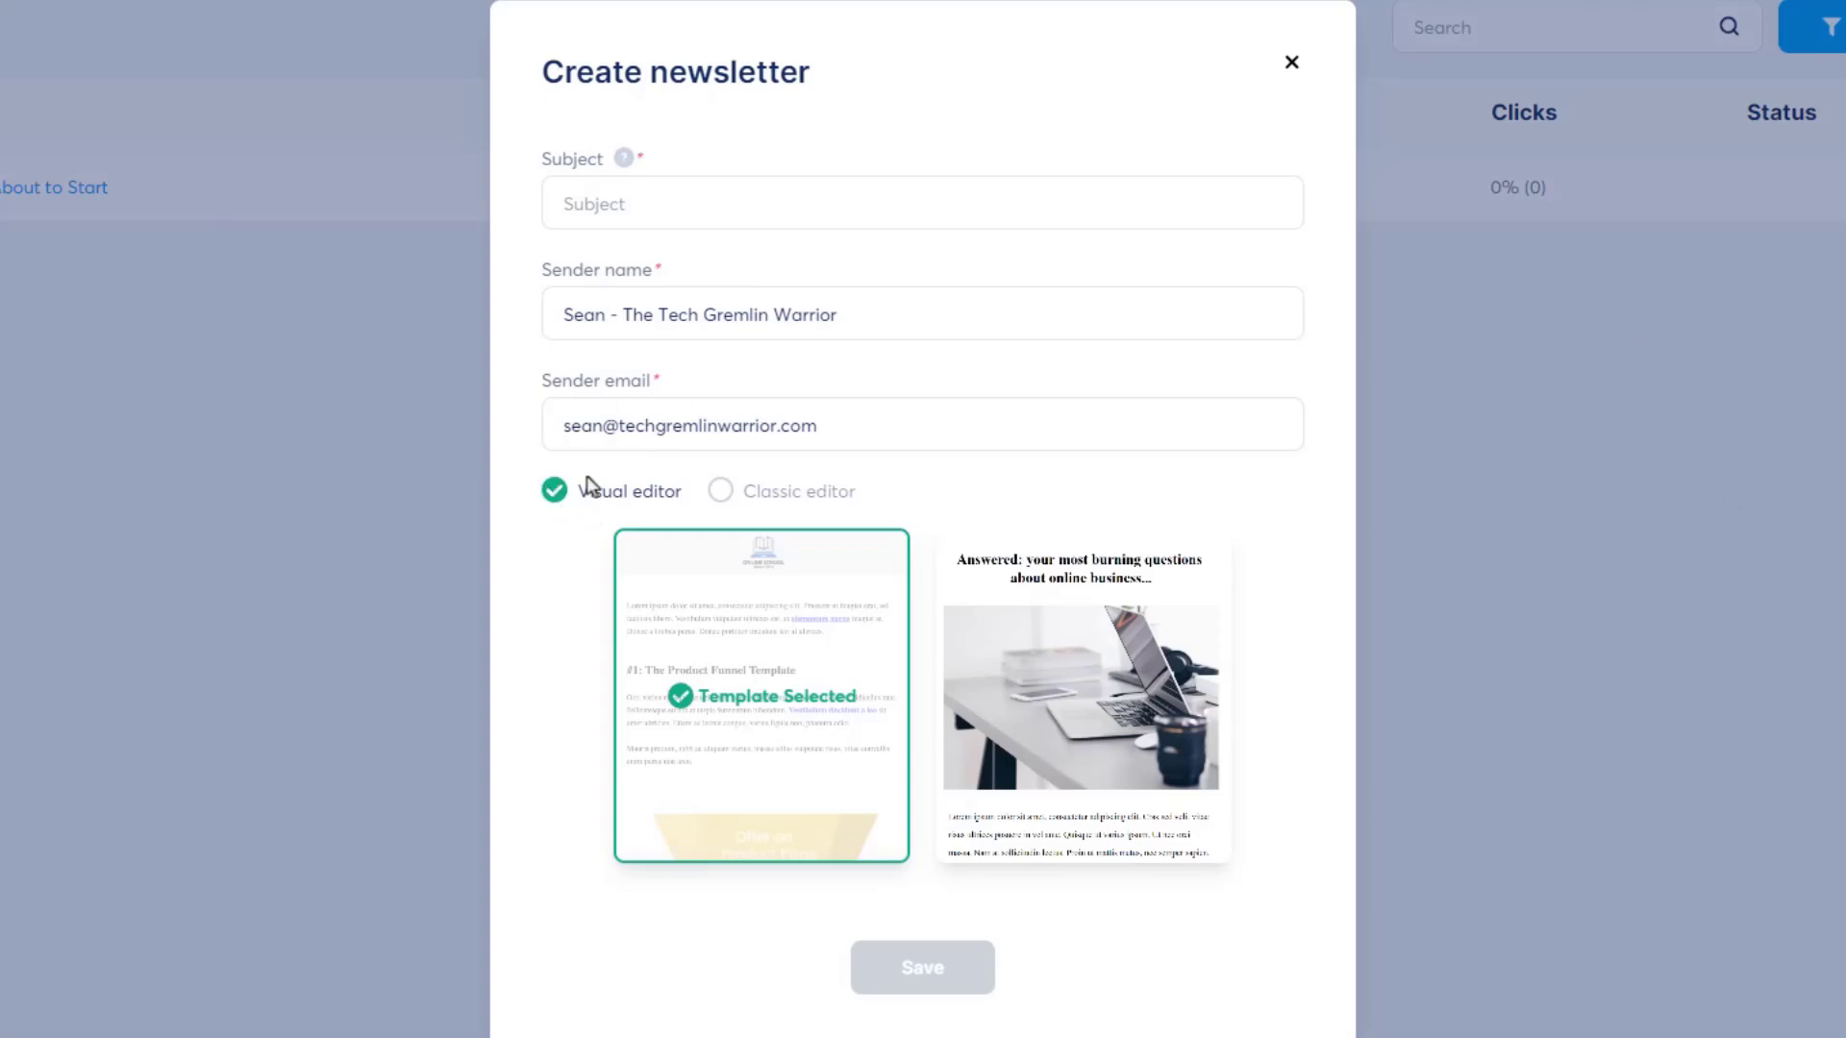
pyautogui.click(723, 493)
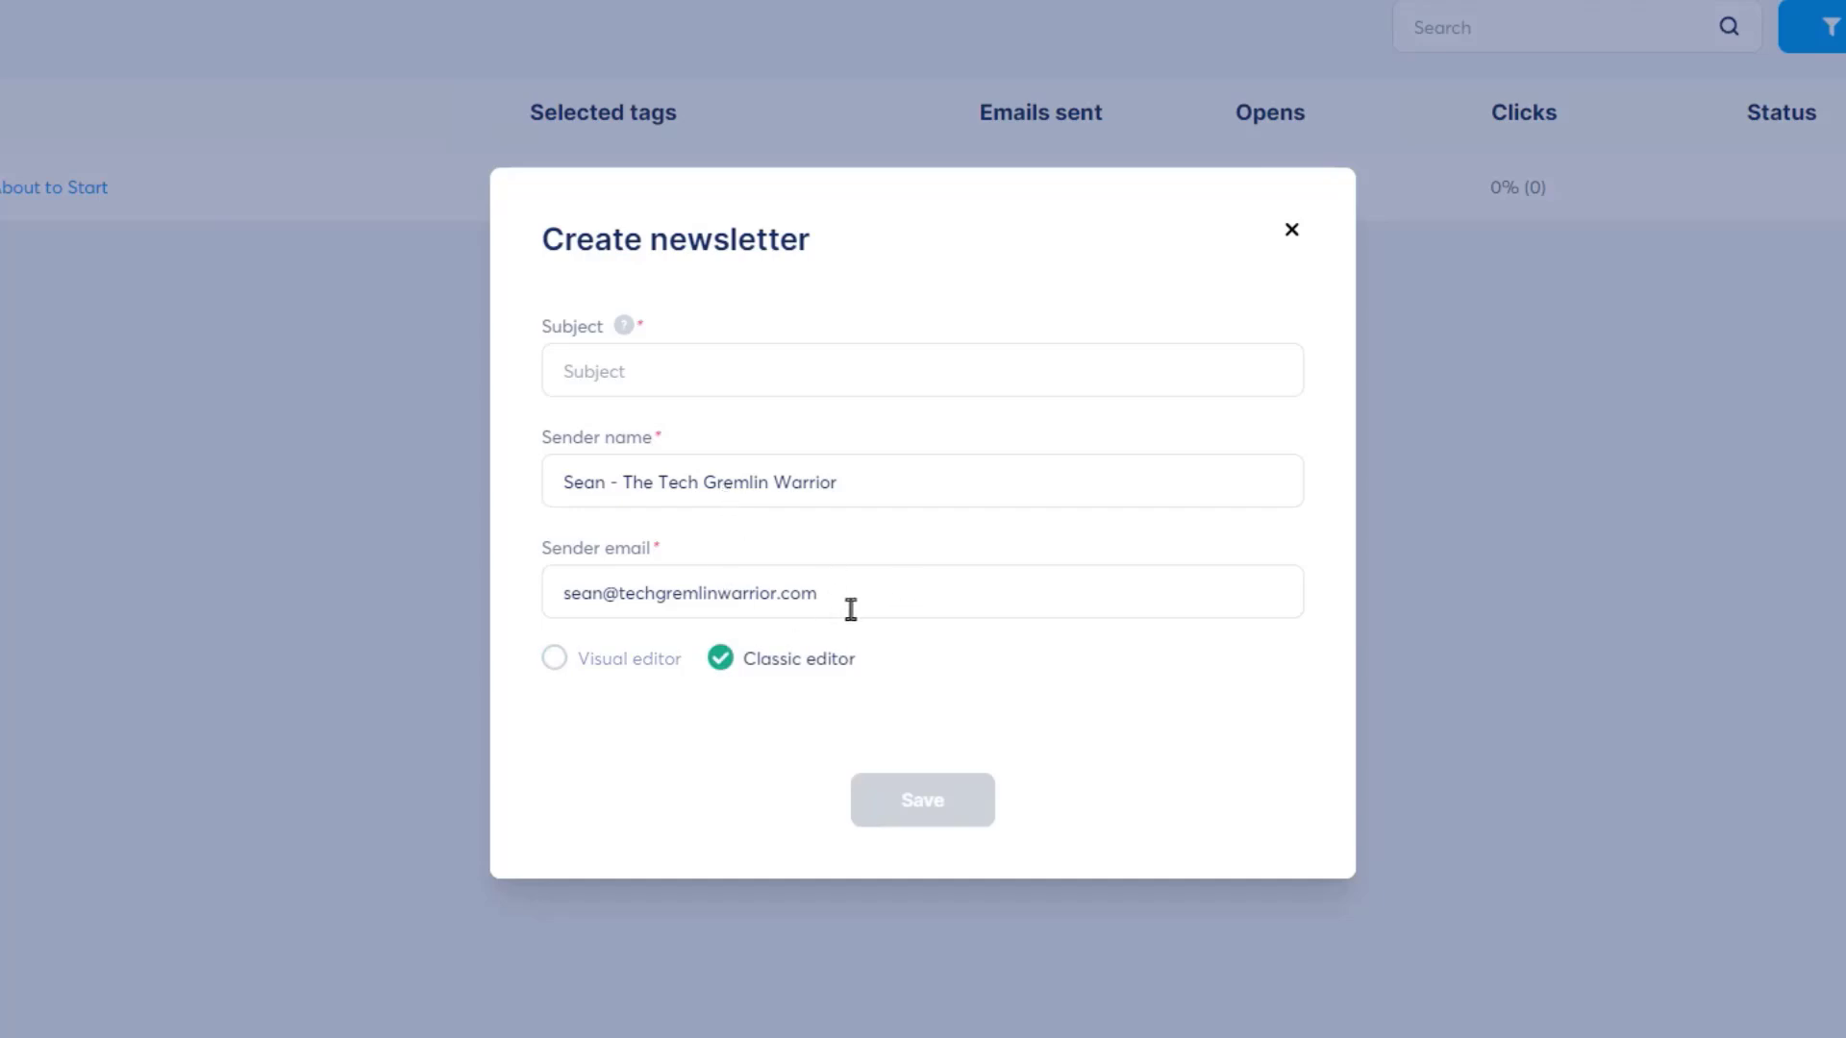
pyautogui.click(557, 673)
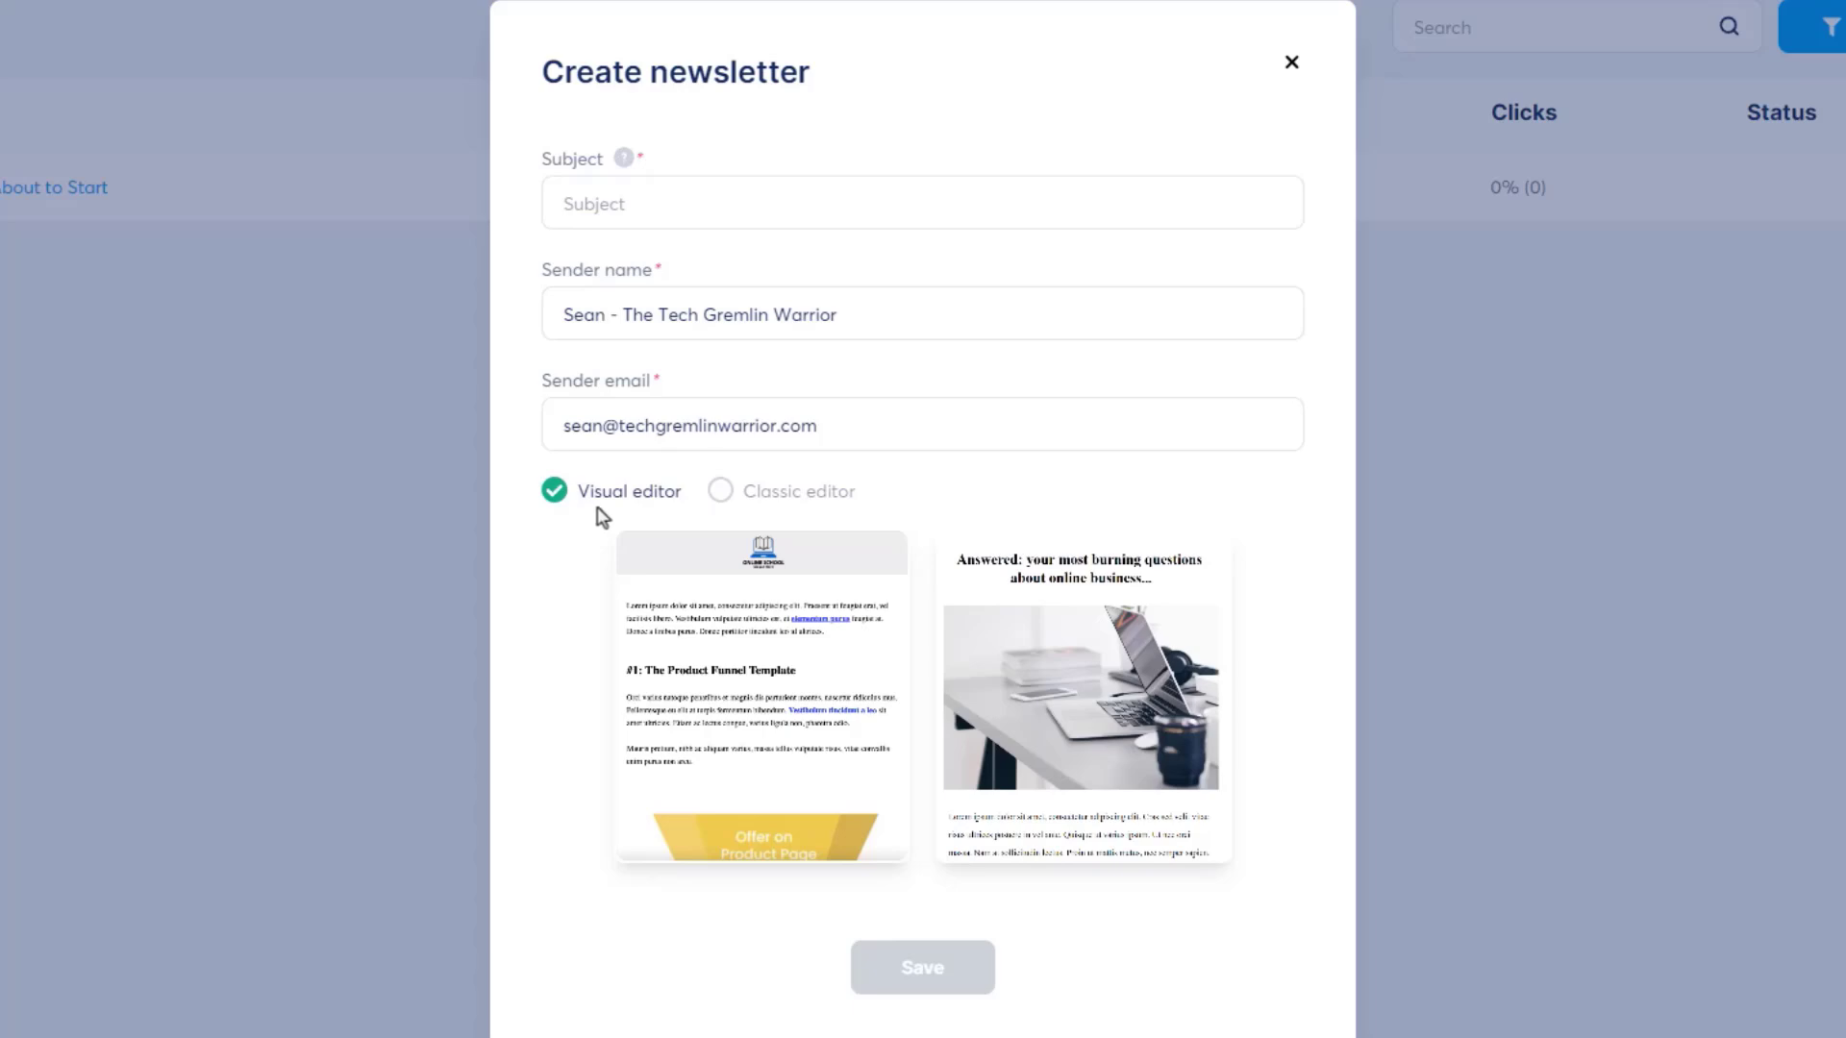
pyautogui.click(634, 219)
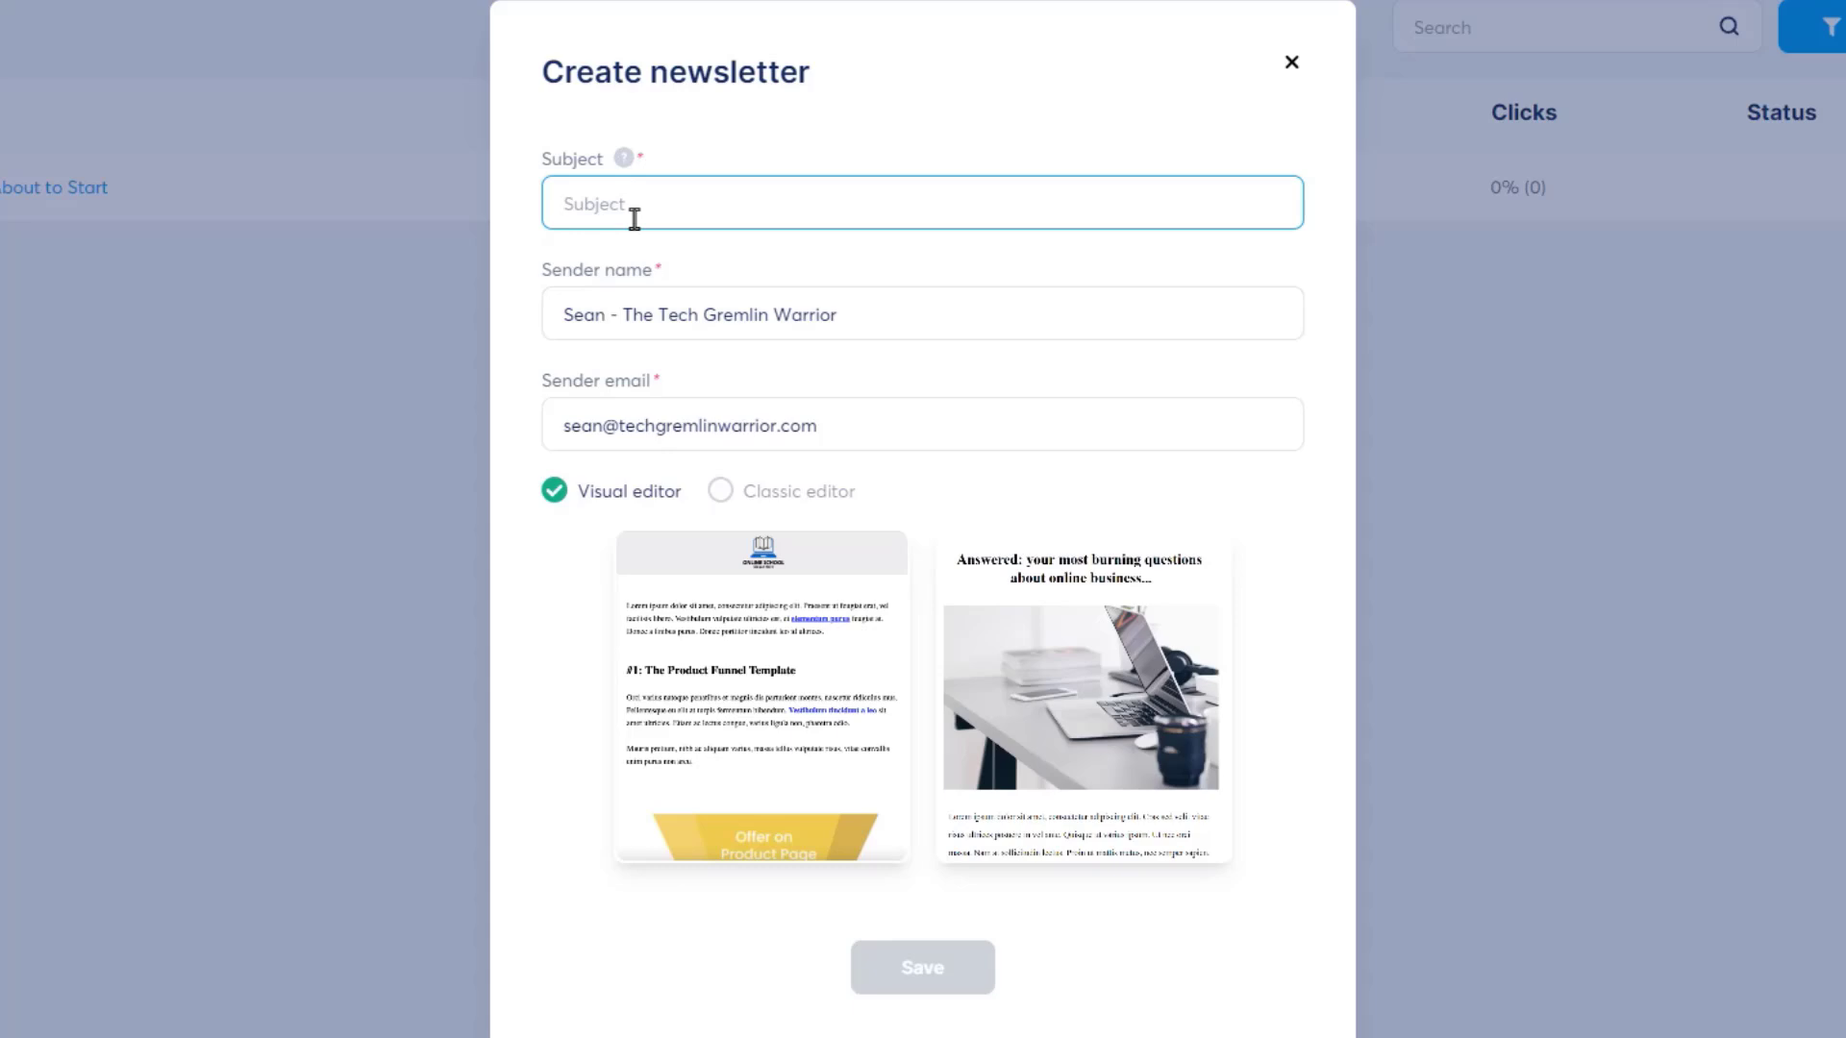
pyautogui.write('M')
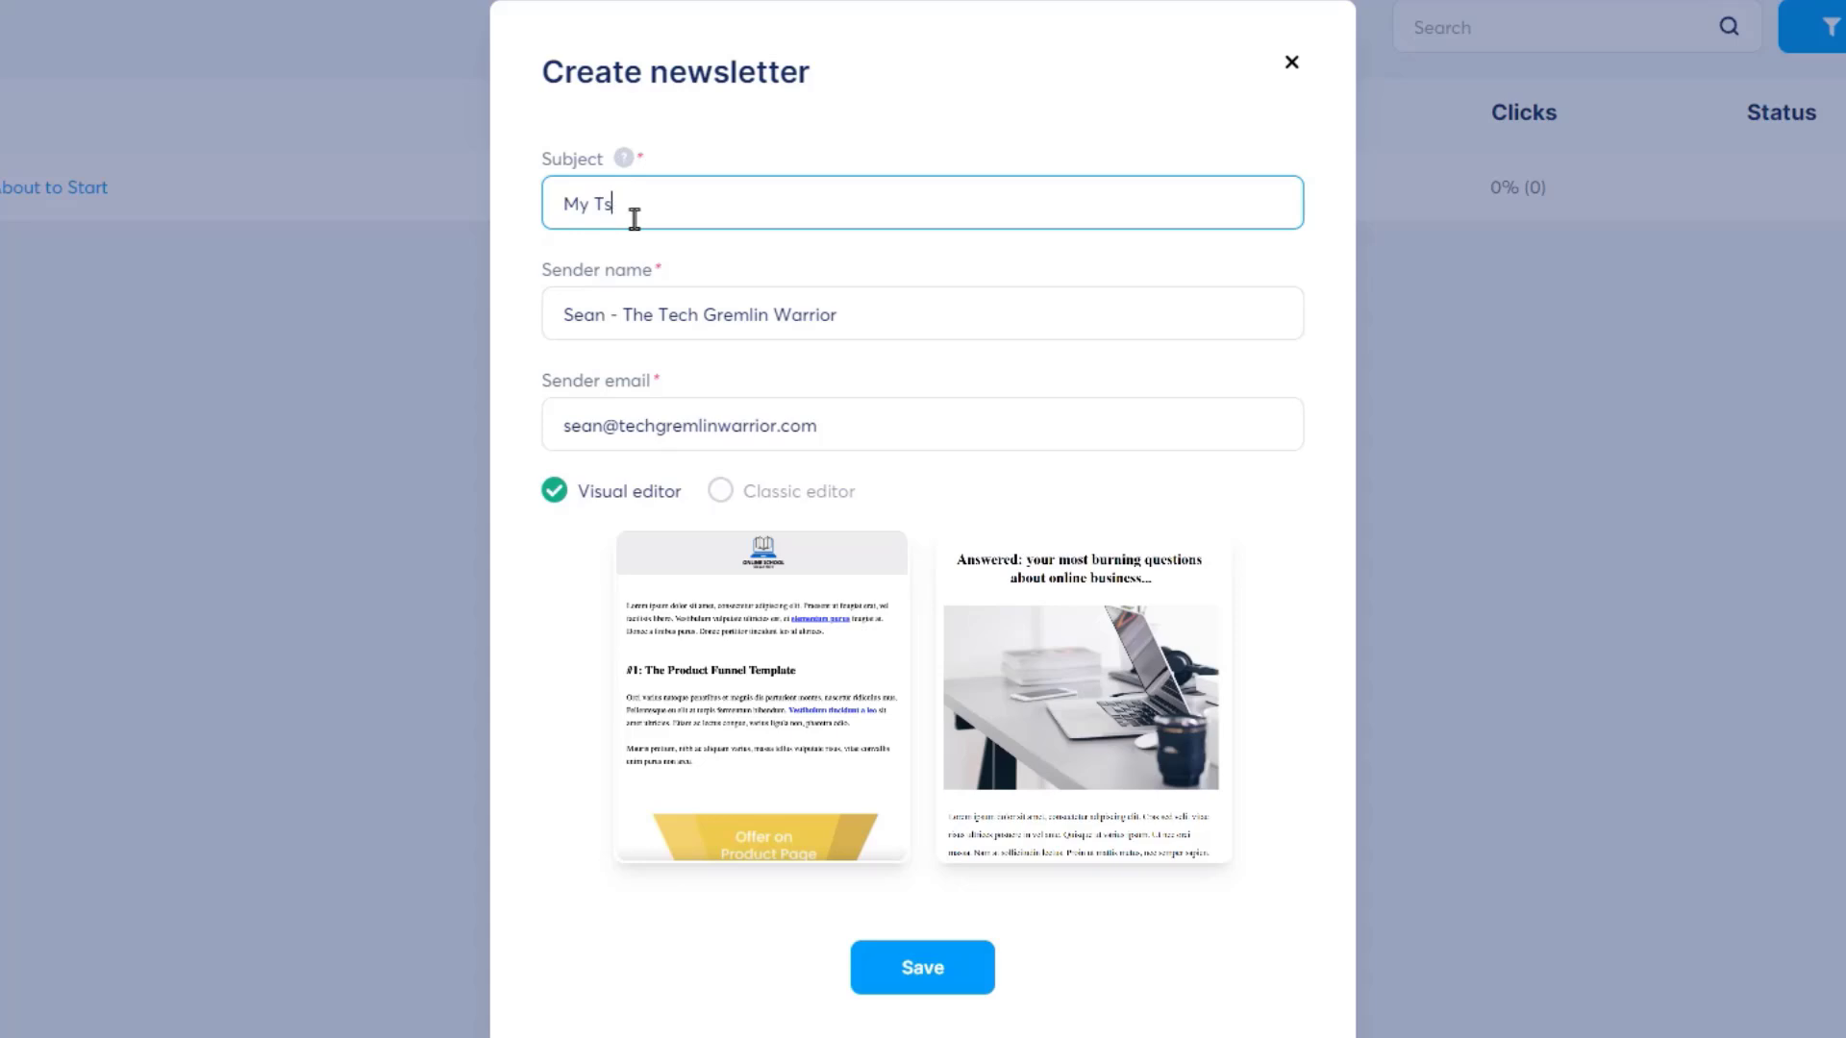
pyautogui.write('y Test Email')
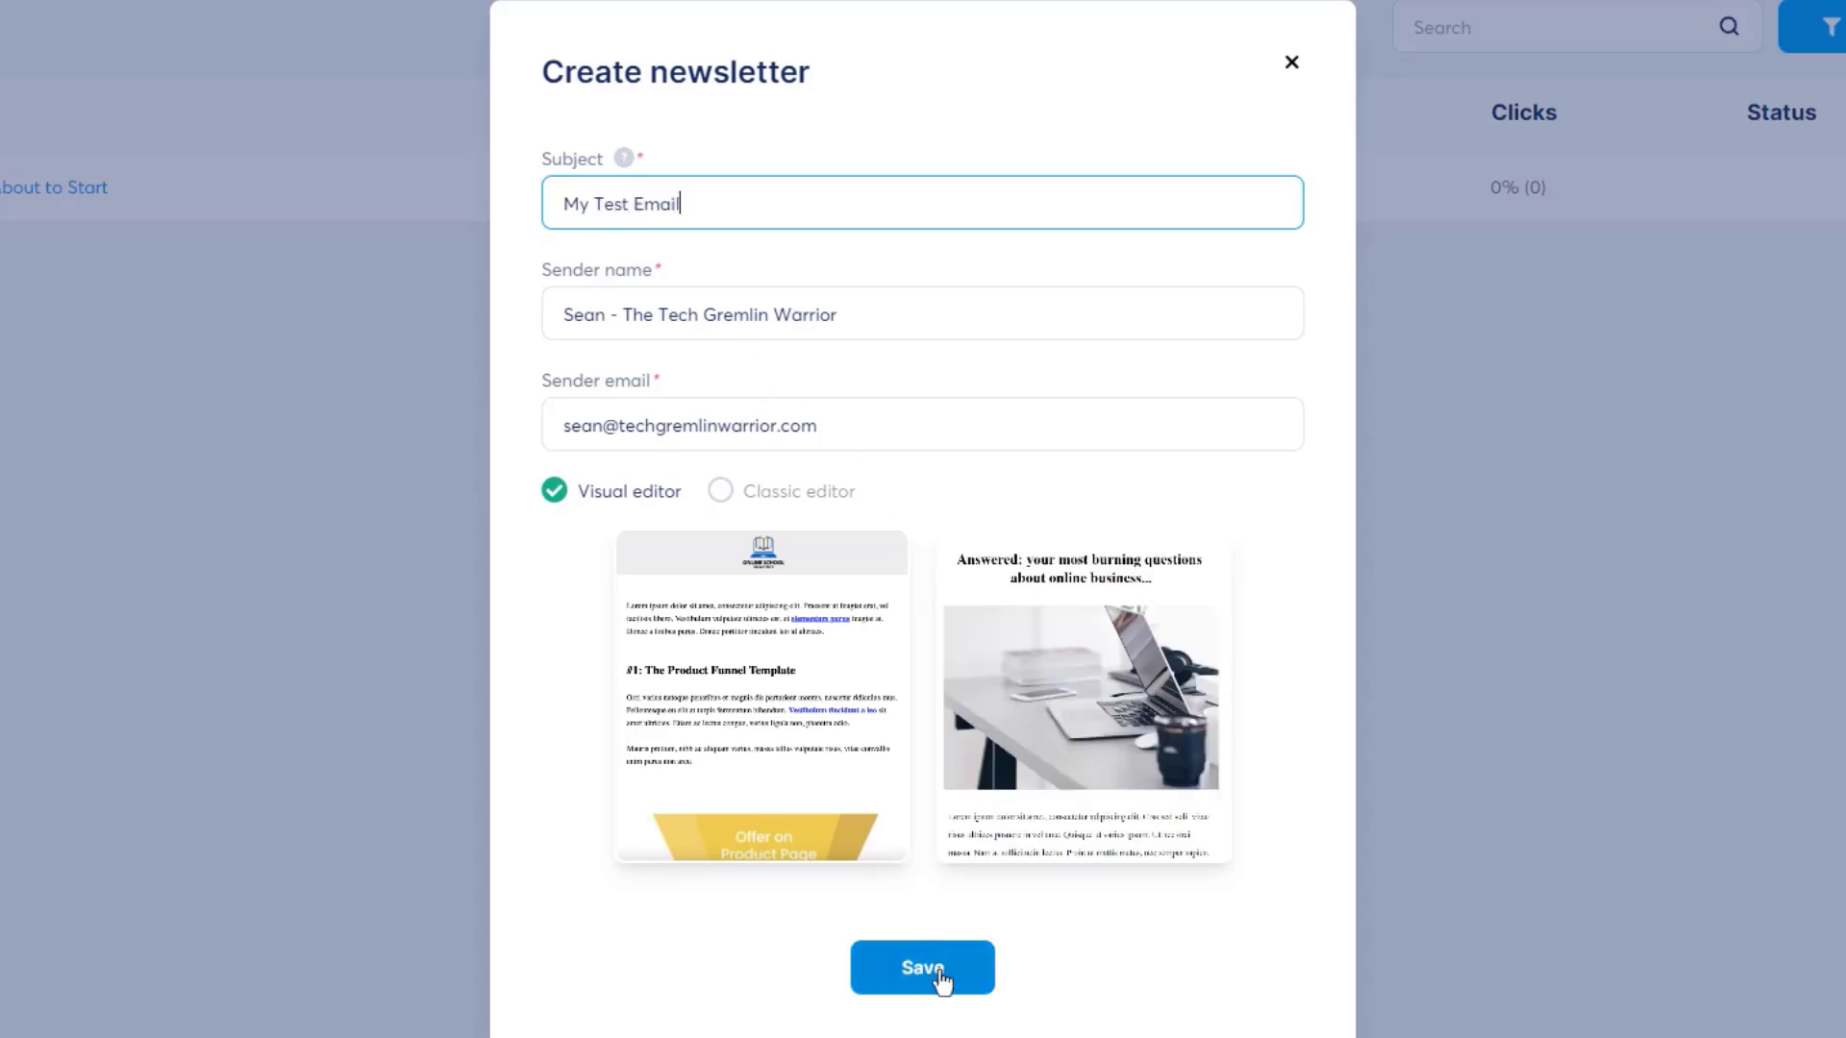
# Choose the Product Funnel email template for the newsletter and save it.
pyautogui.moveTo(808, 766)
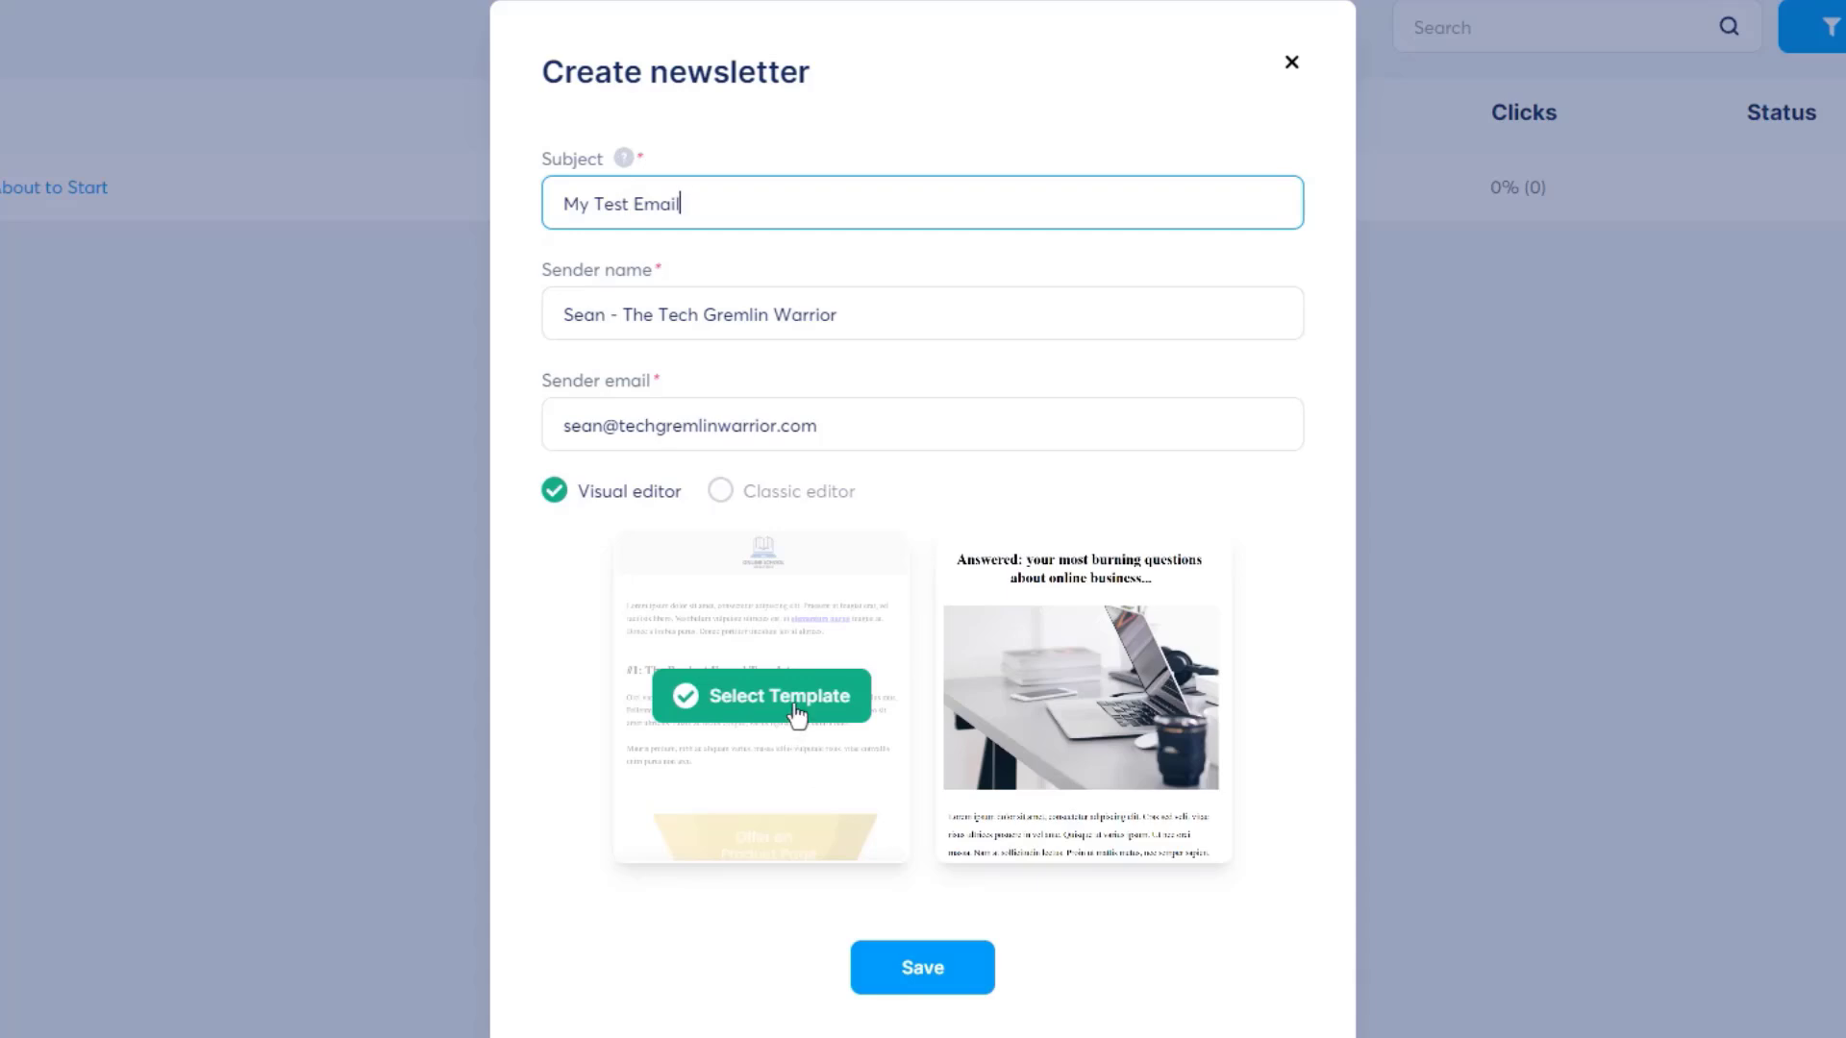
pyautogui.click(796, 716)
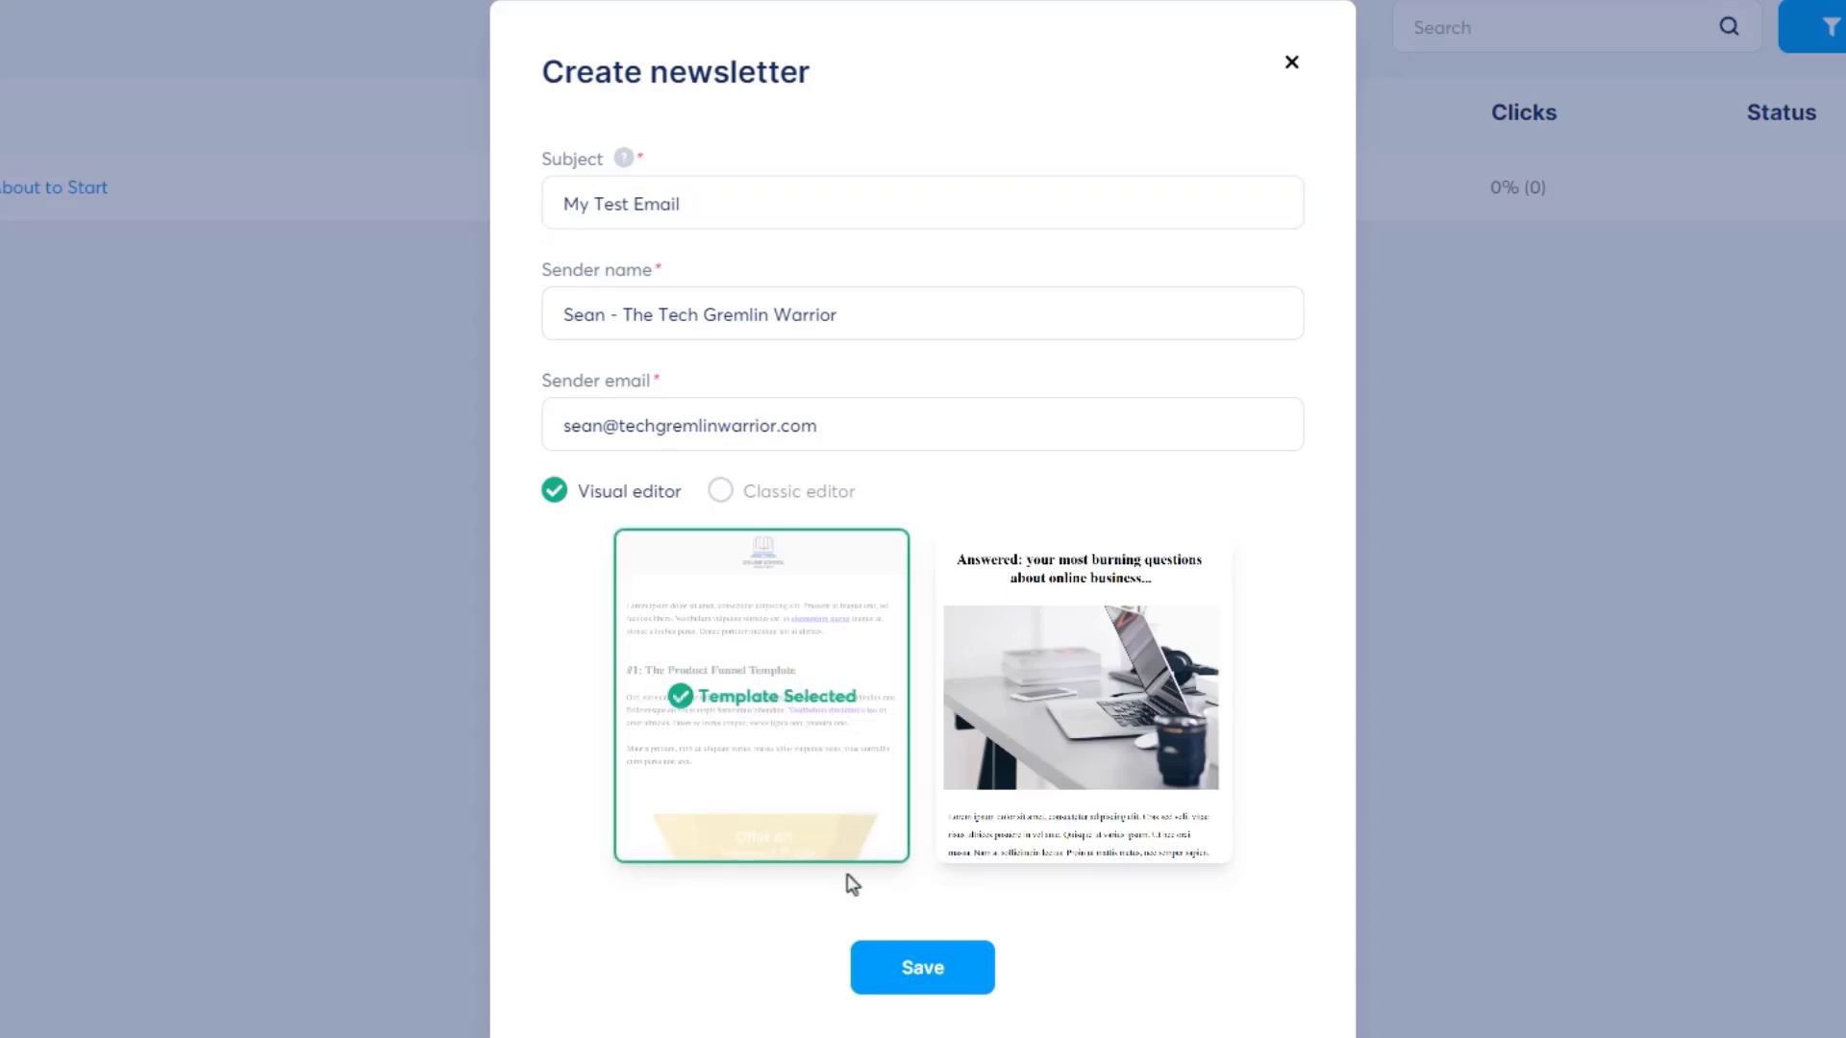
pyautogui.click(858, 956)
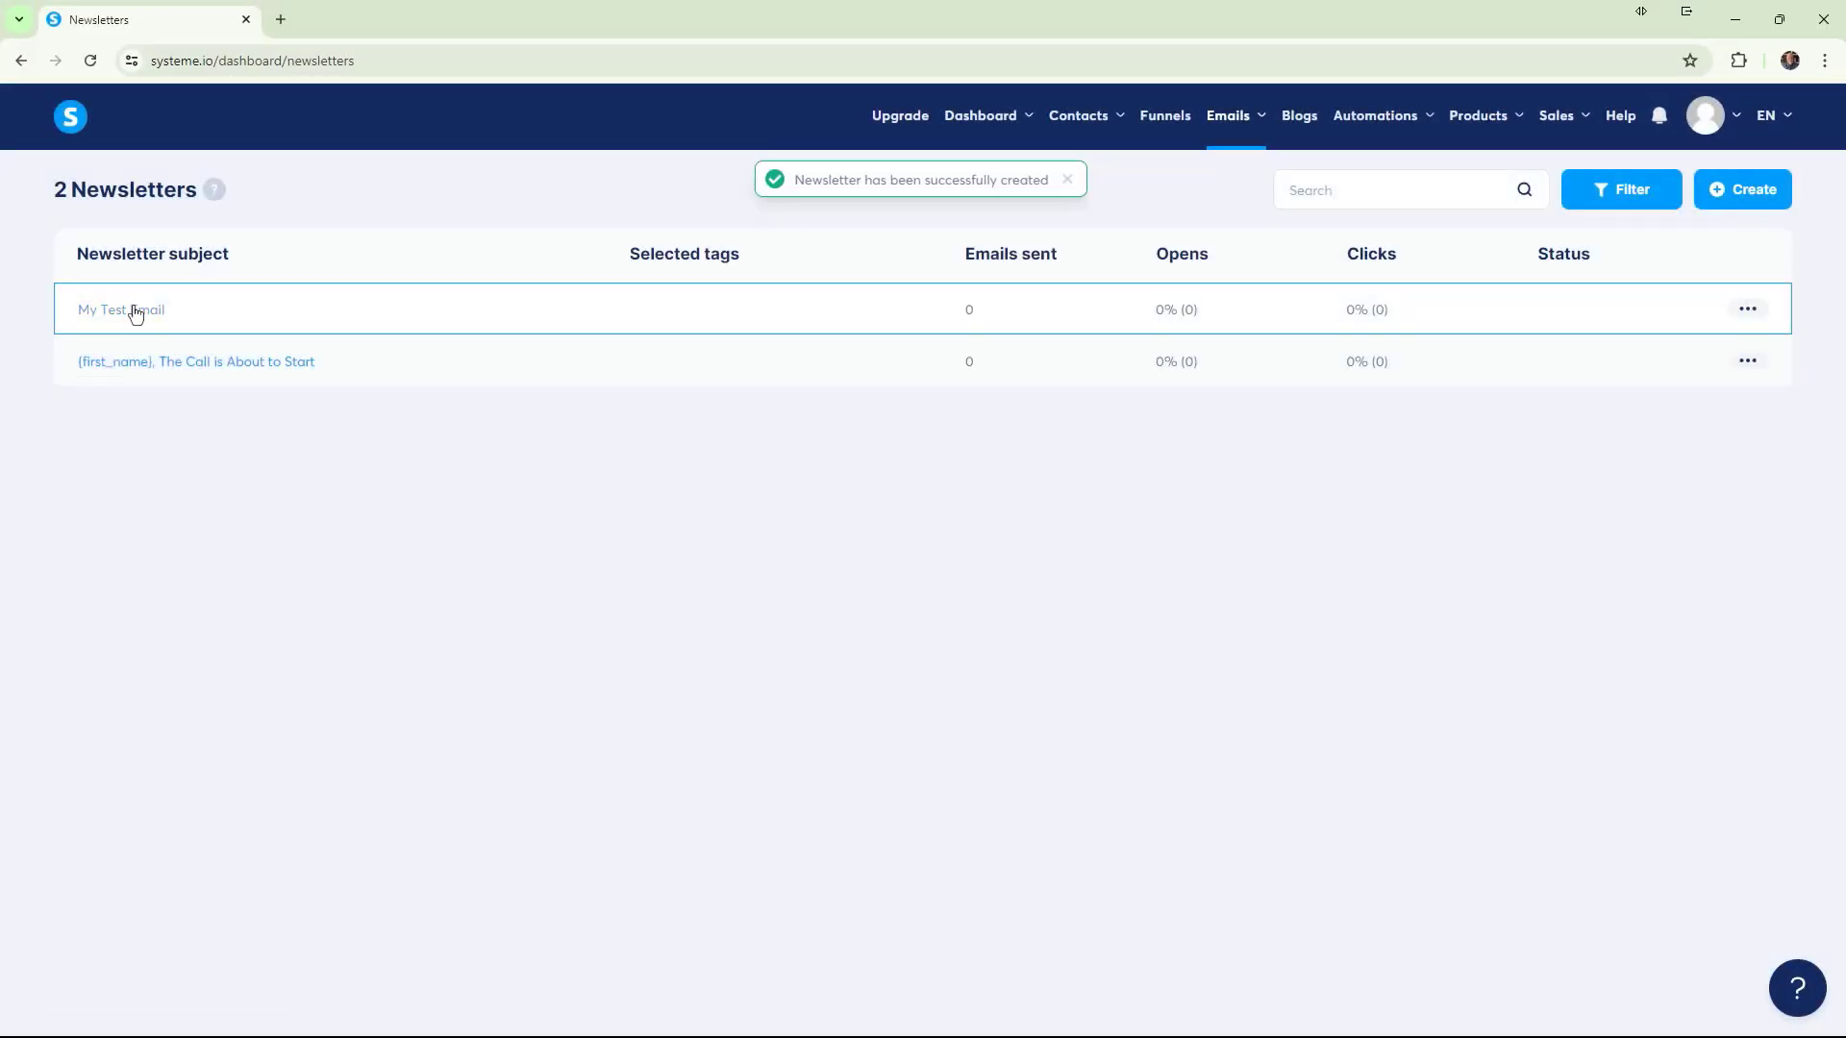
# Open the My Test Email newsletter and look through the template content in its body.
pyautogui.click(131, 309)
pyautogui.scroll(-1, 381, 455)
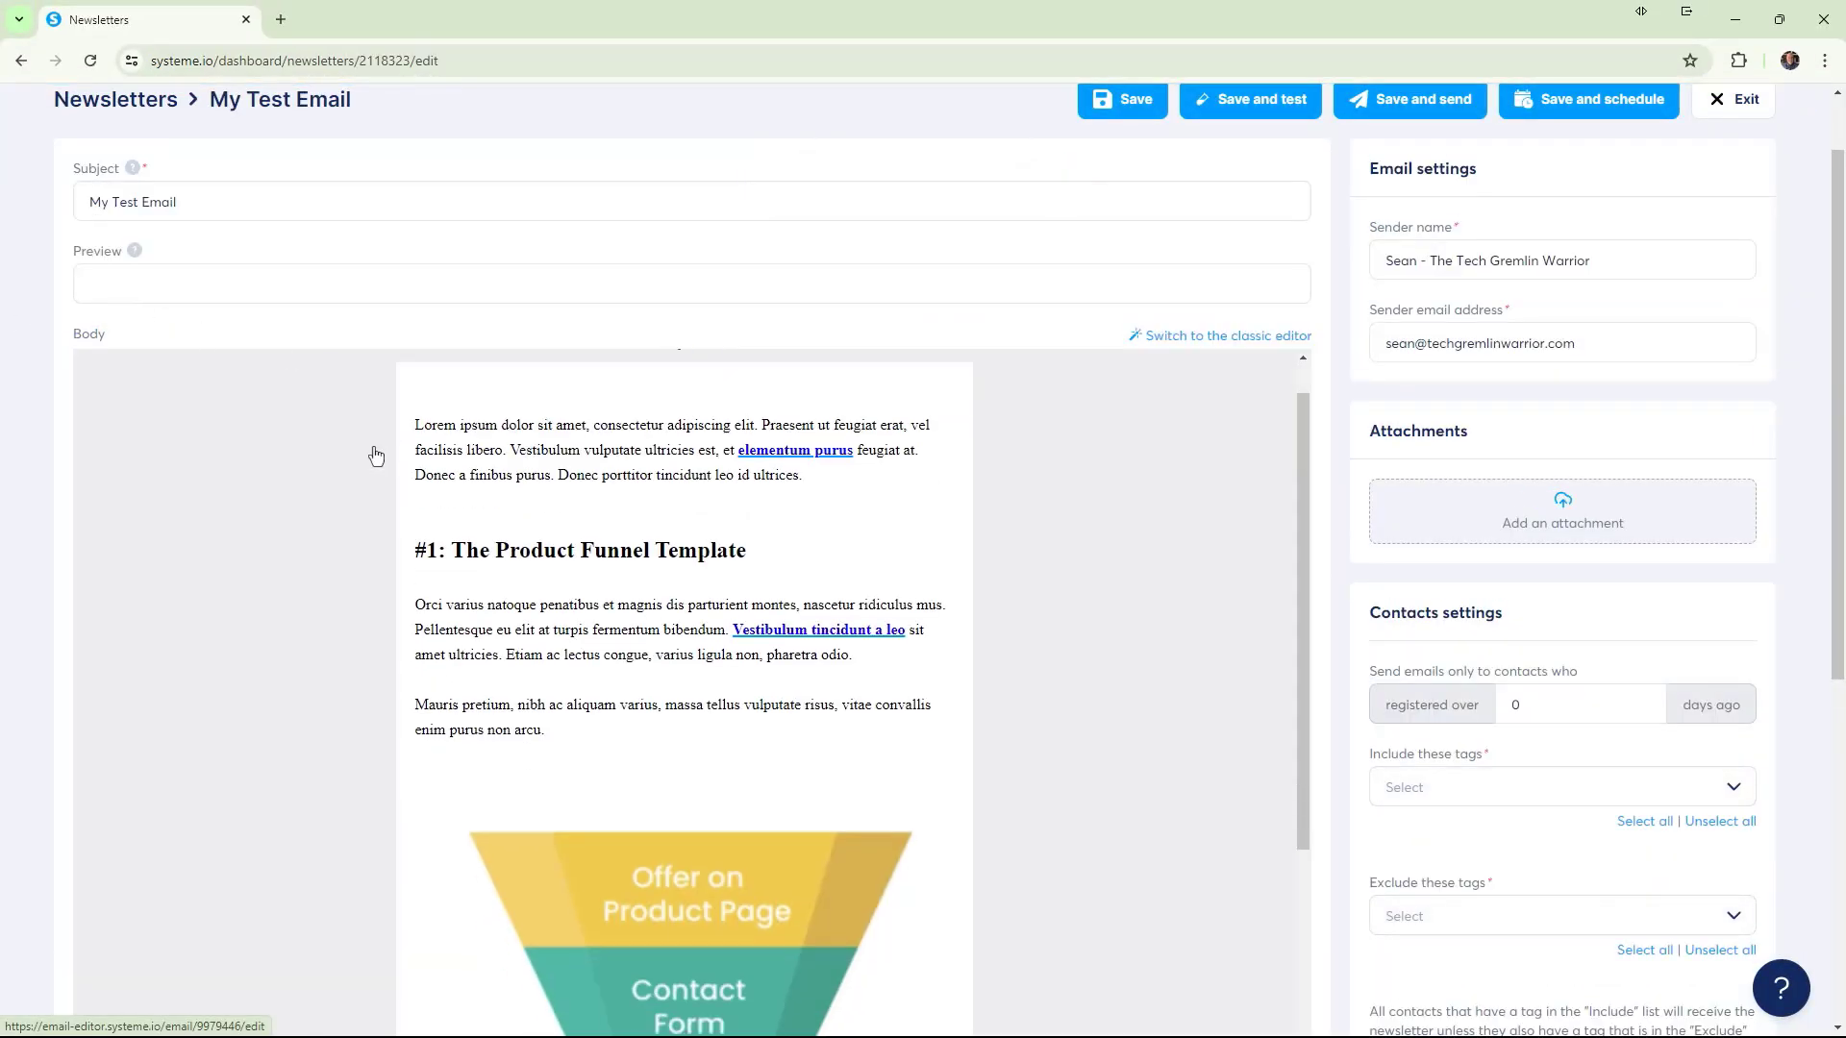
pyautogui.scroll(-1, 499, 511)
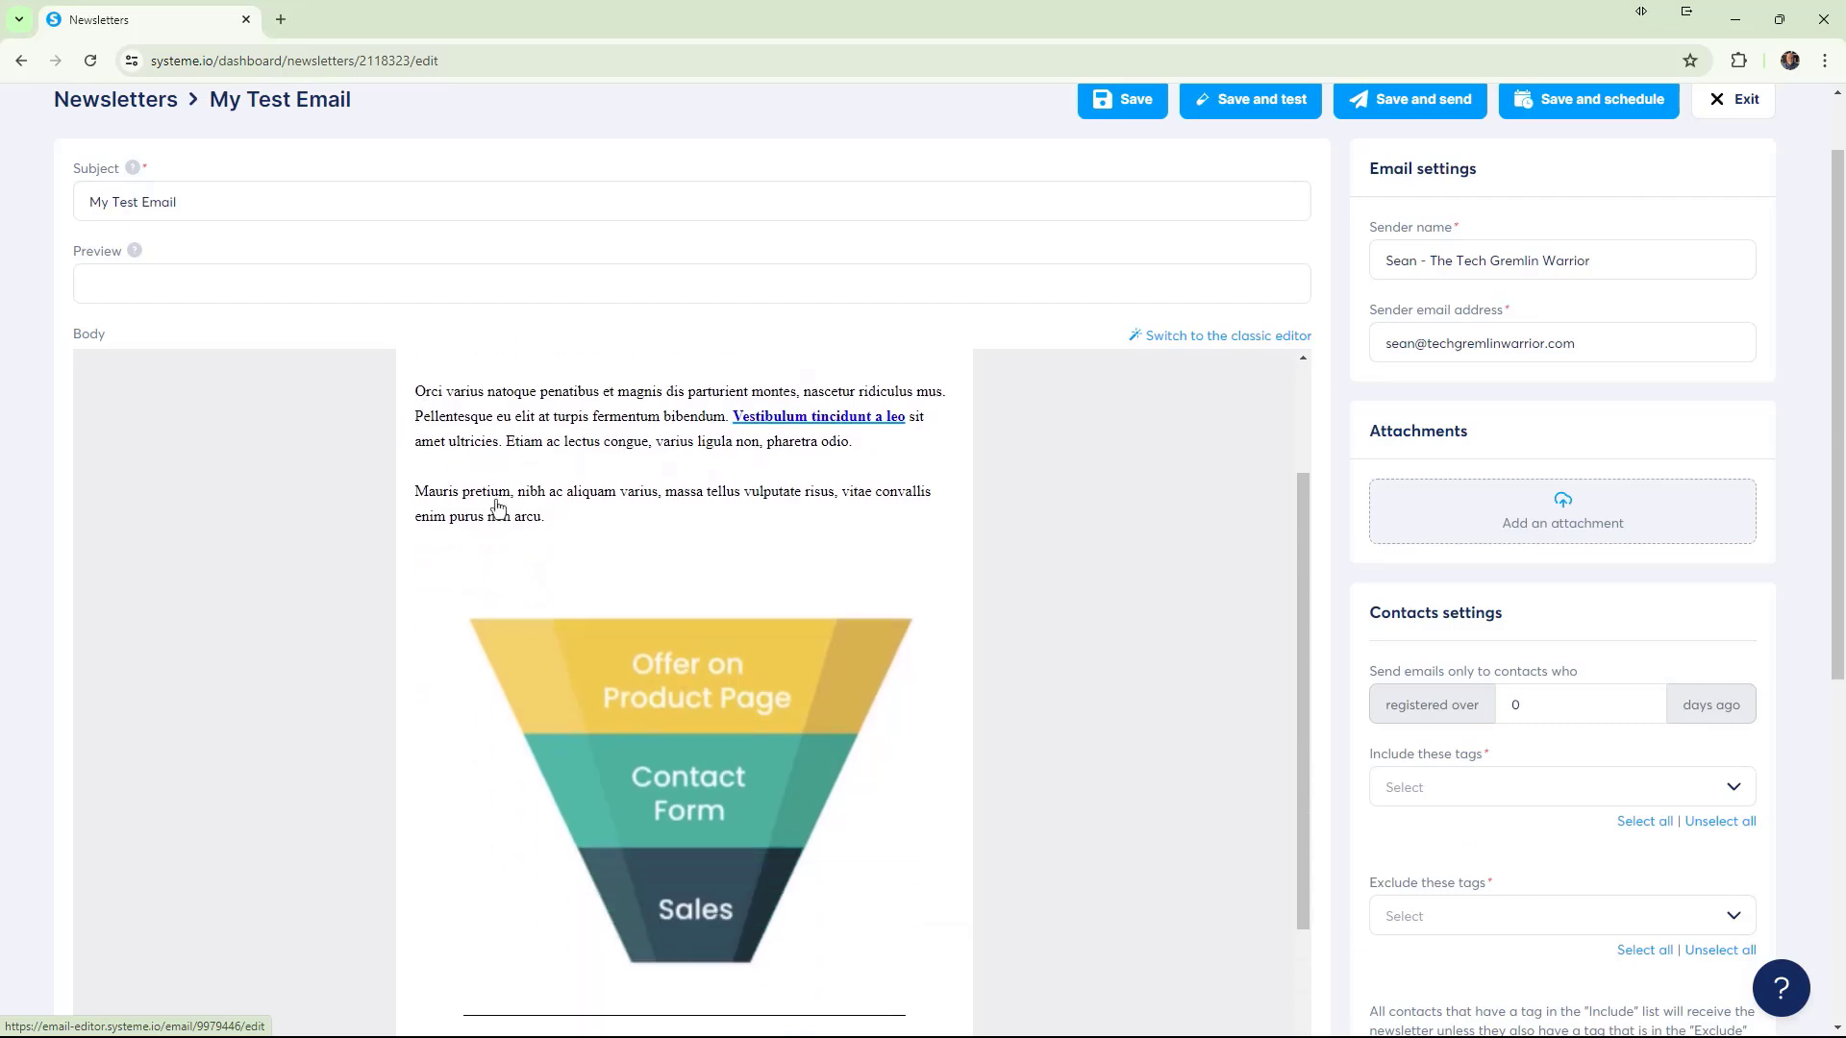
pyautogui.scroll(2, 568, 543)
pyautogui.scroll(1, 600, 562)
pyautogui.scroll(-2, 660, 586)
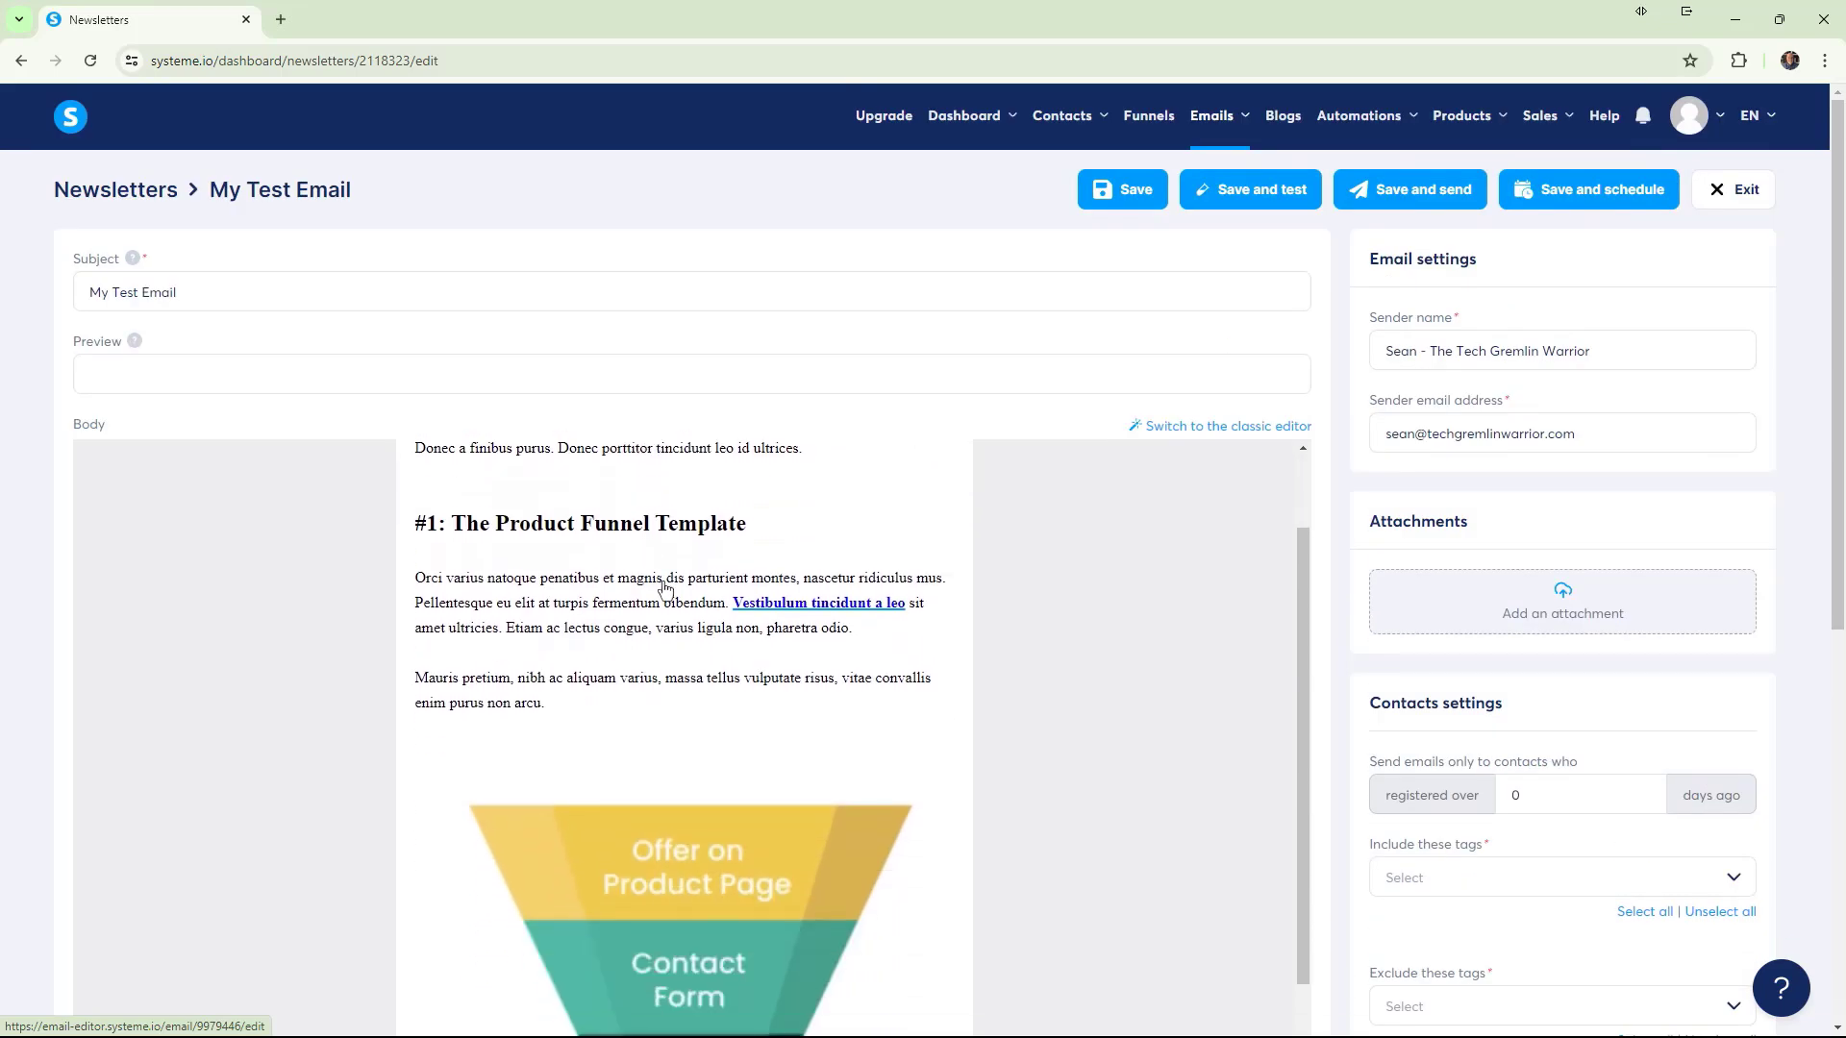
pyautogui.scroll(2, 673, 591)
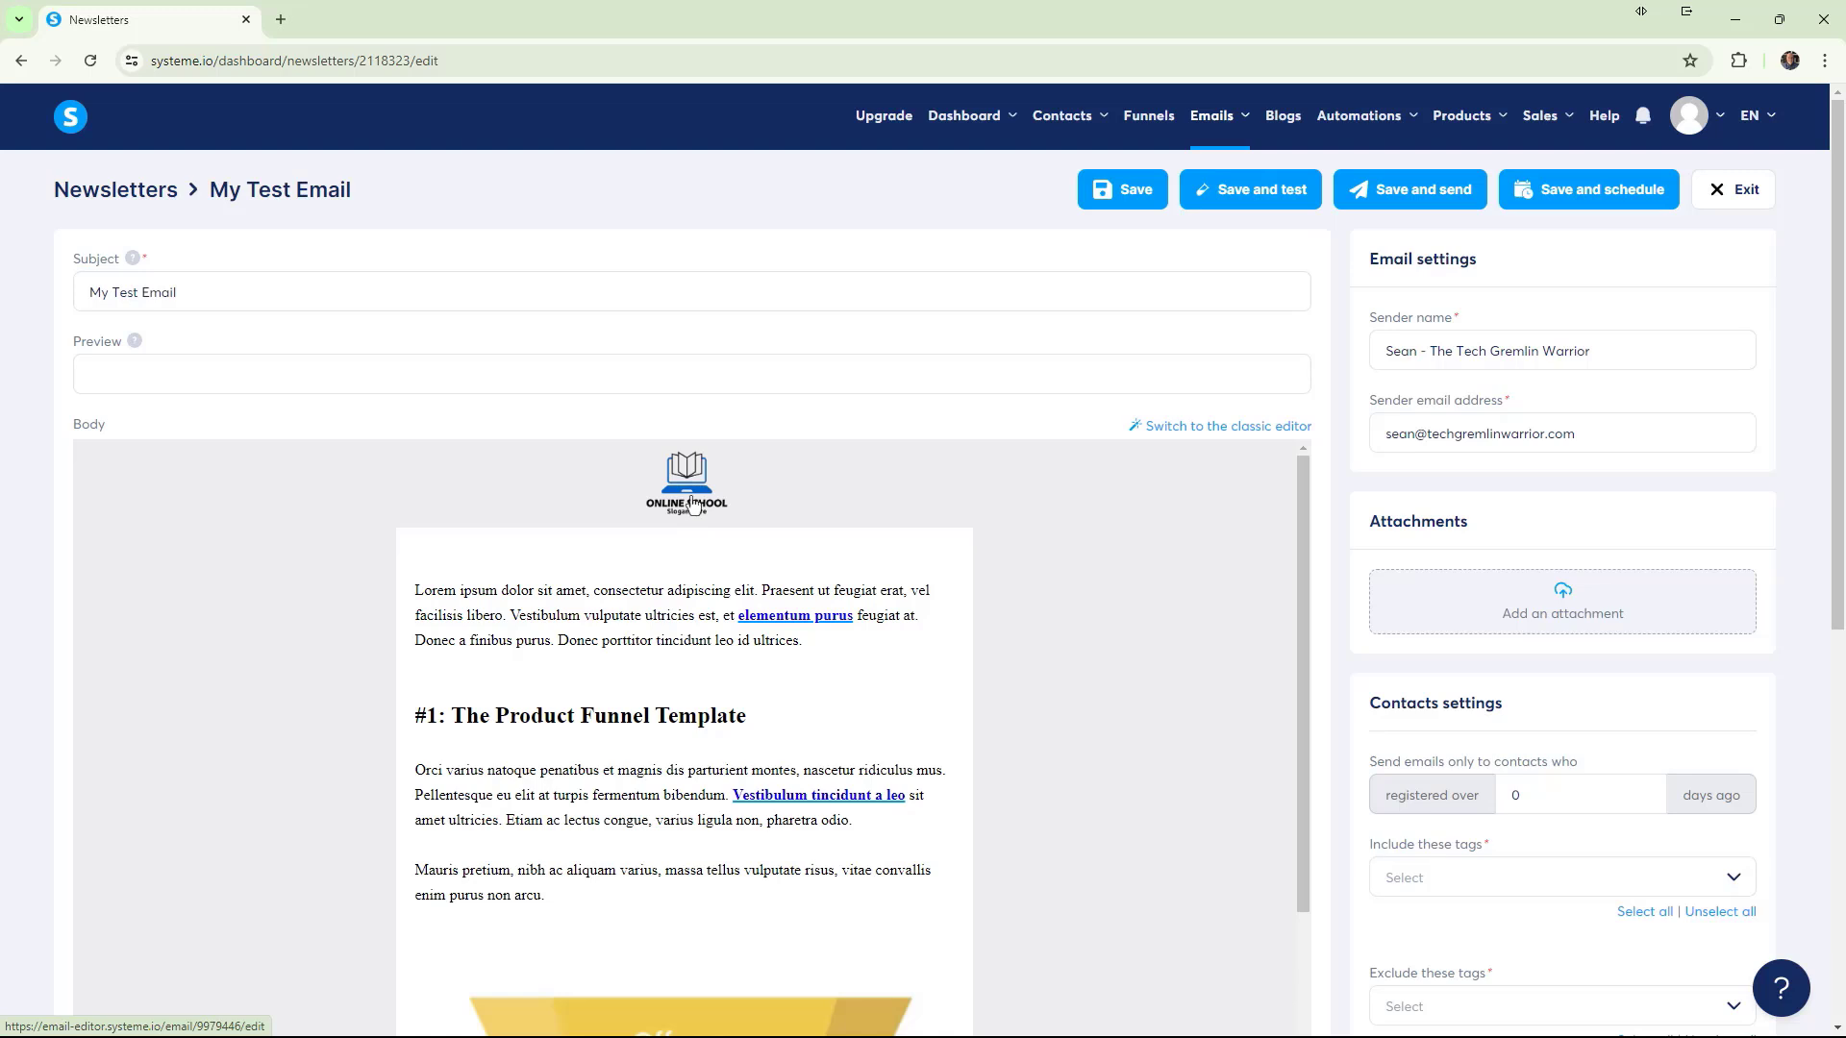
# Open the email body for visual editing and enlarge the Online School logo to an image size of 193.
pyautogui.click(678, 694)
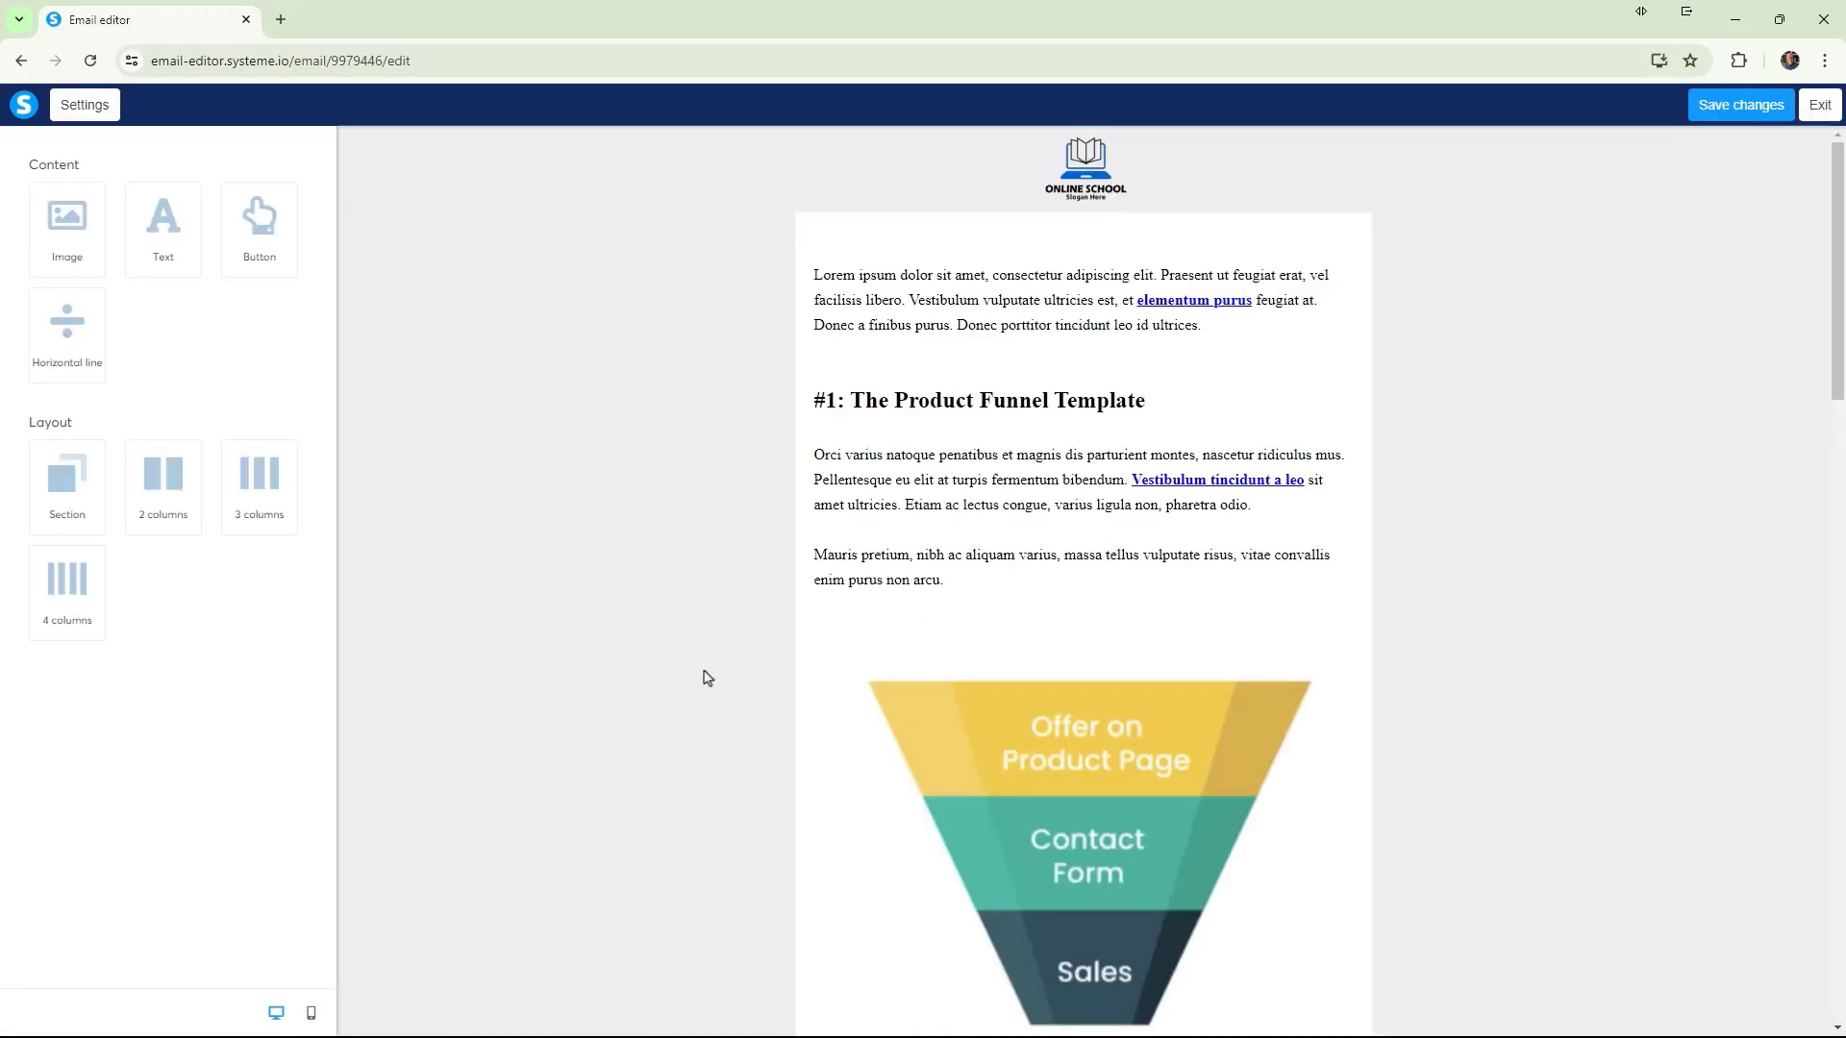
pyautogui.click(1085, 179)
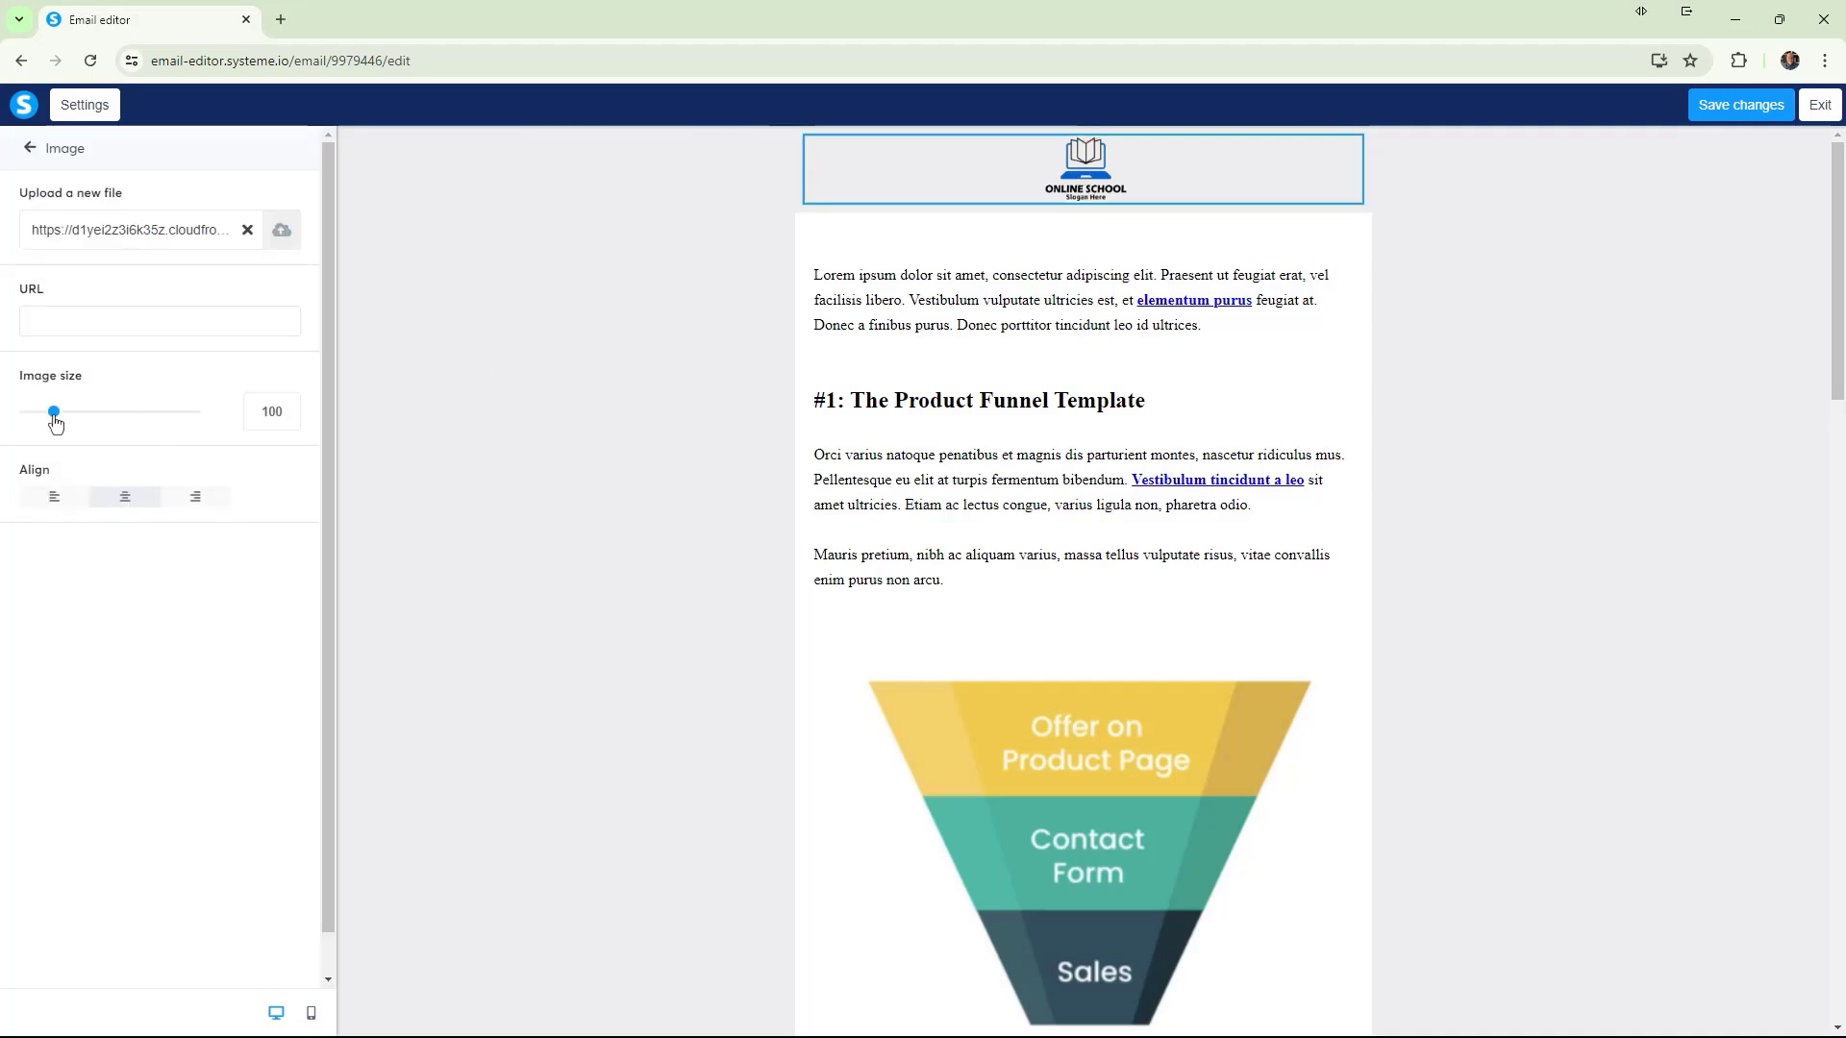
pyautogui.moveTo(55, 423); pyautogui.dragTo(81, 423)
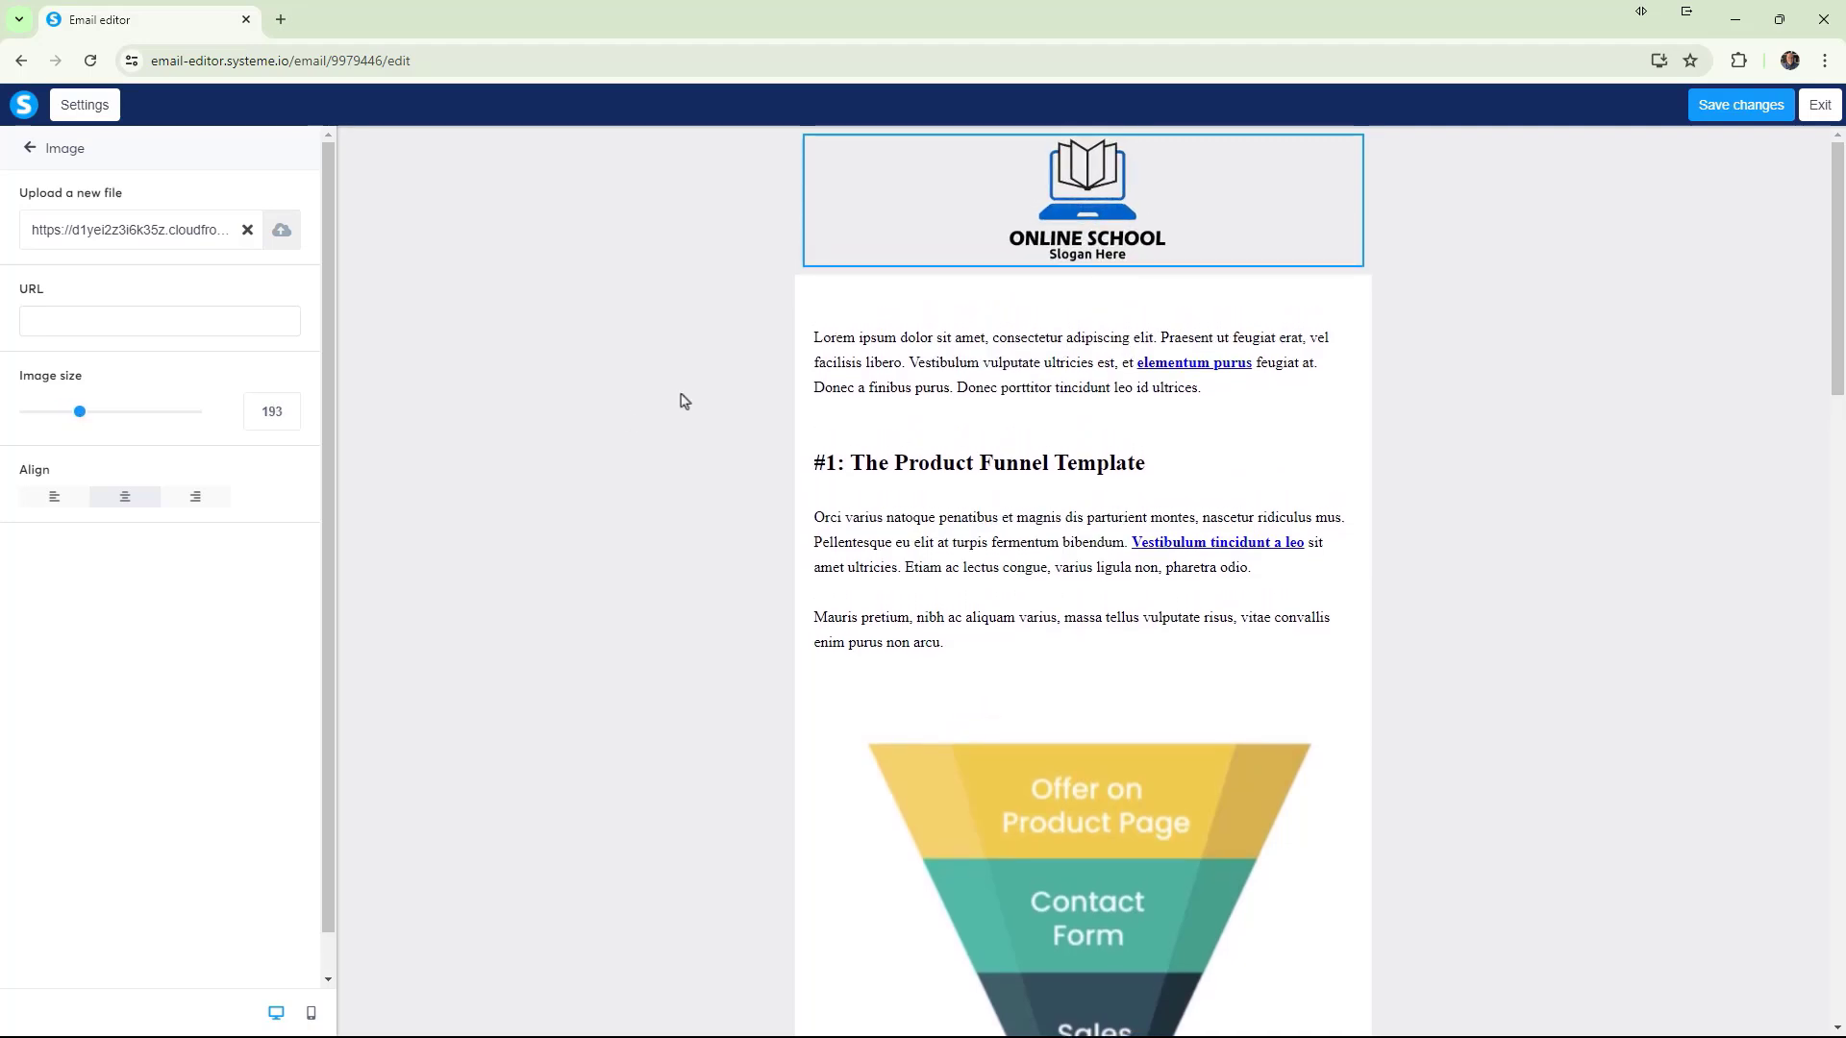
pyautogui.click(771, 320)
# Look through the desktop layout of the email from the logo to the Perfect Webinar Funnel section.
pyautogui.scroll(-2, 638, 404)
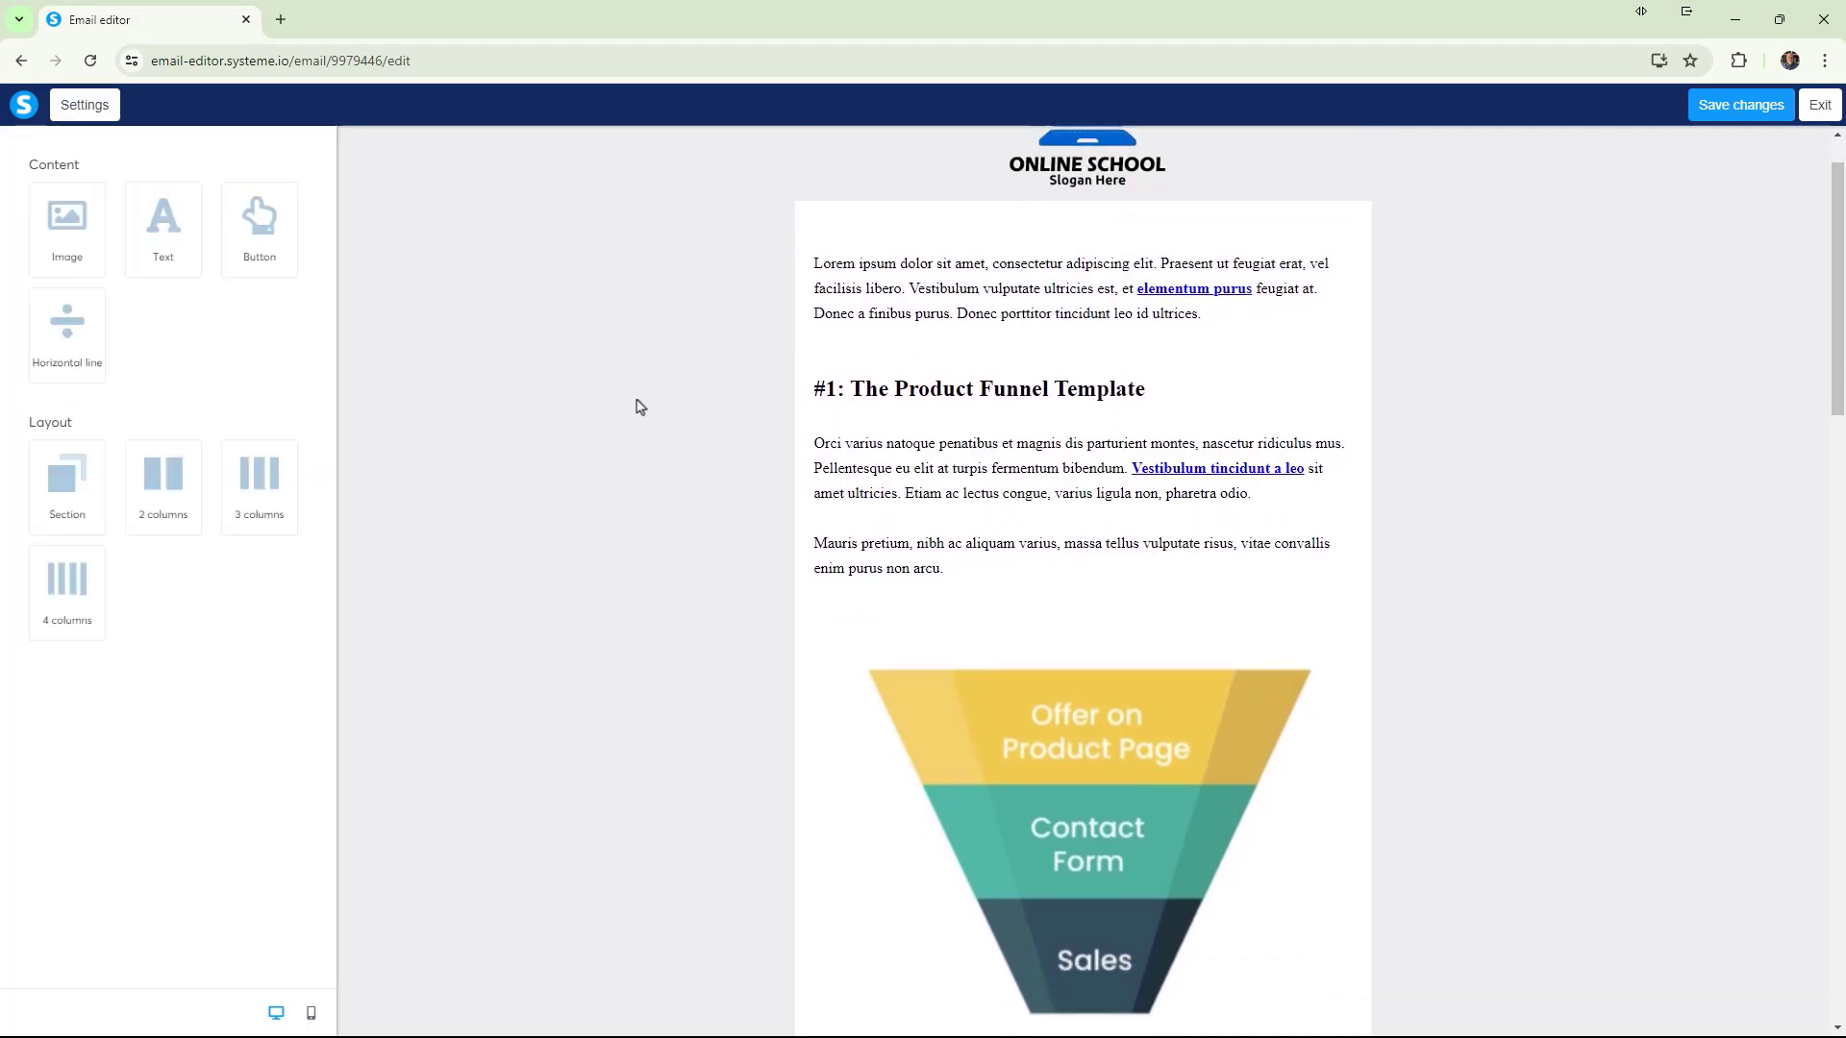
pyautogui.scroll(1, 639, 406)
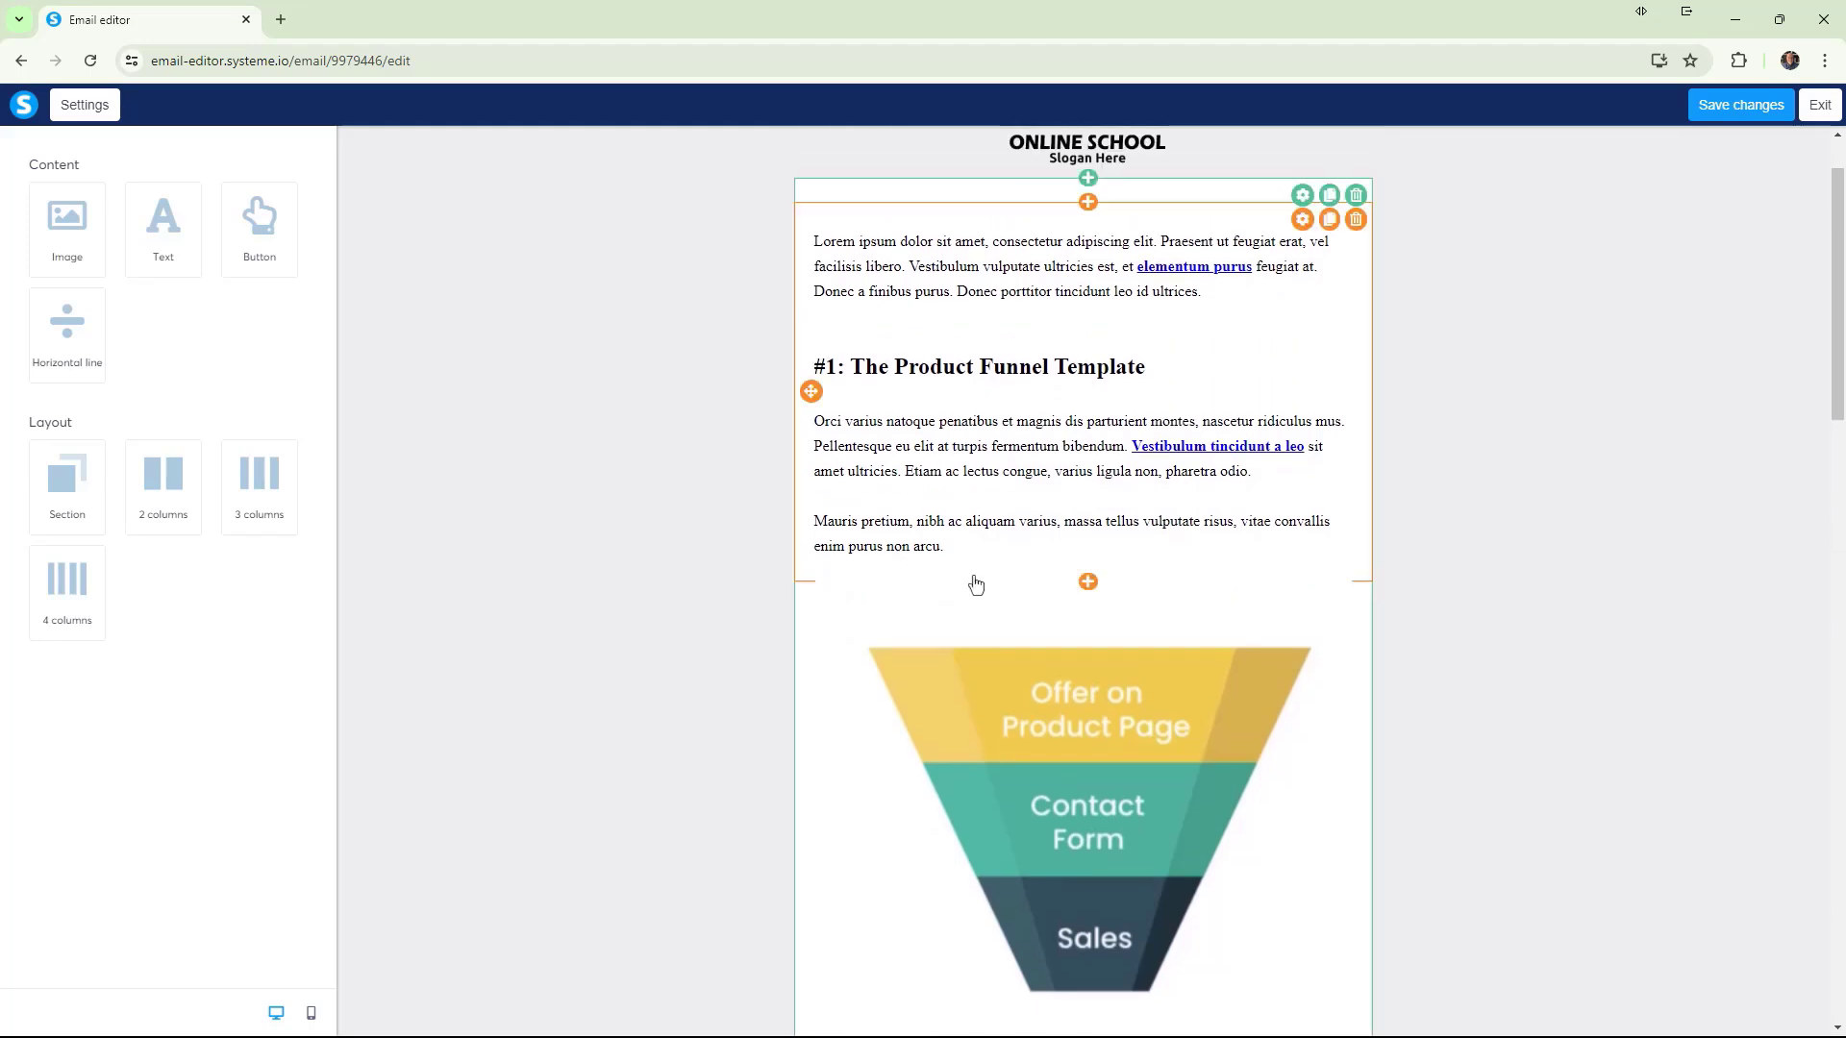
pyautogui.scroll(-1, 1185, 684)
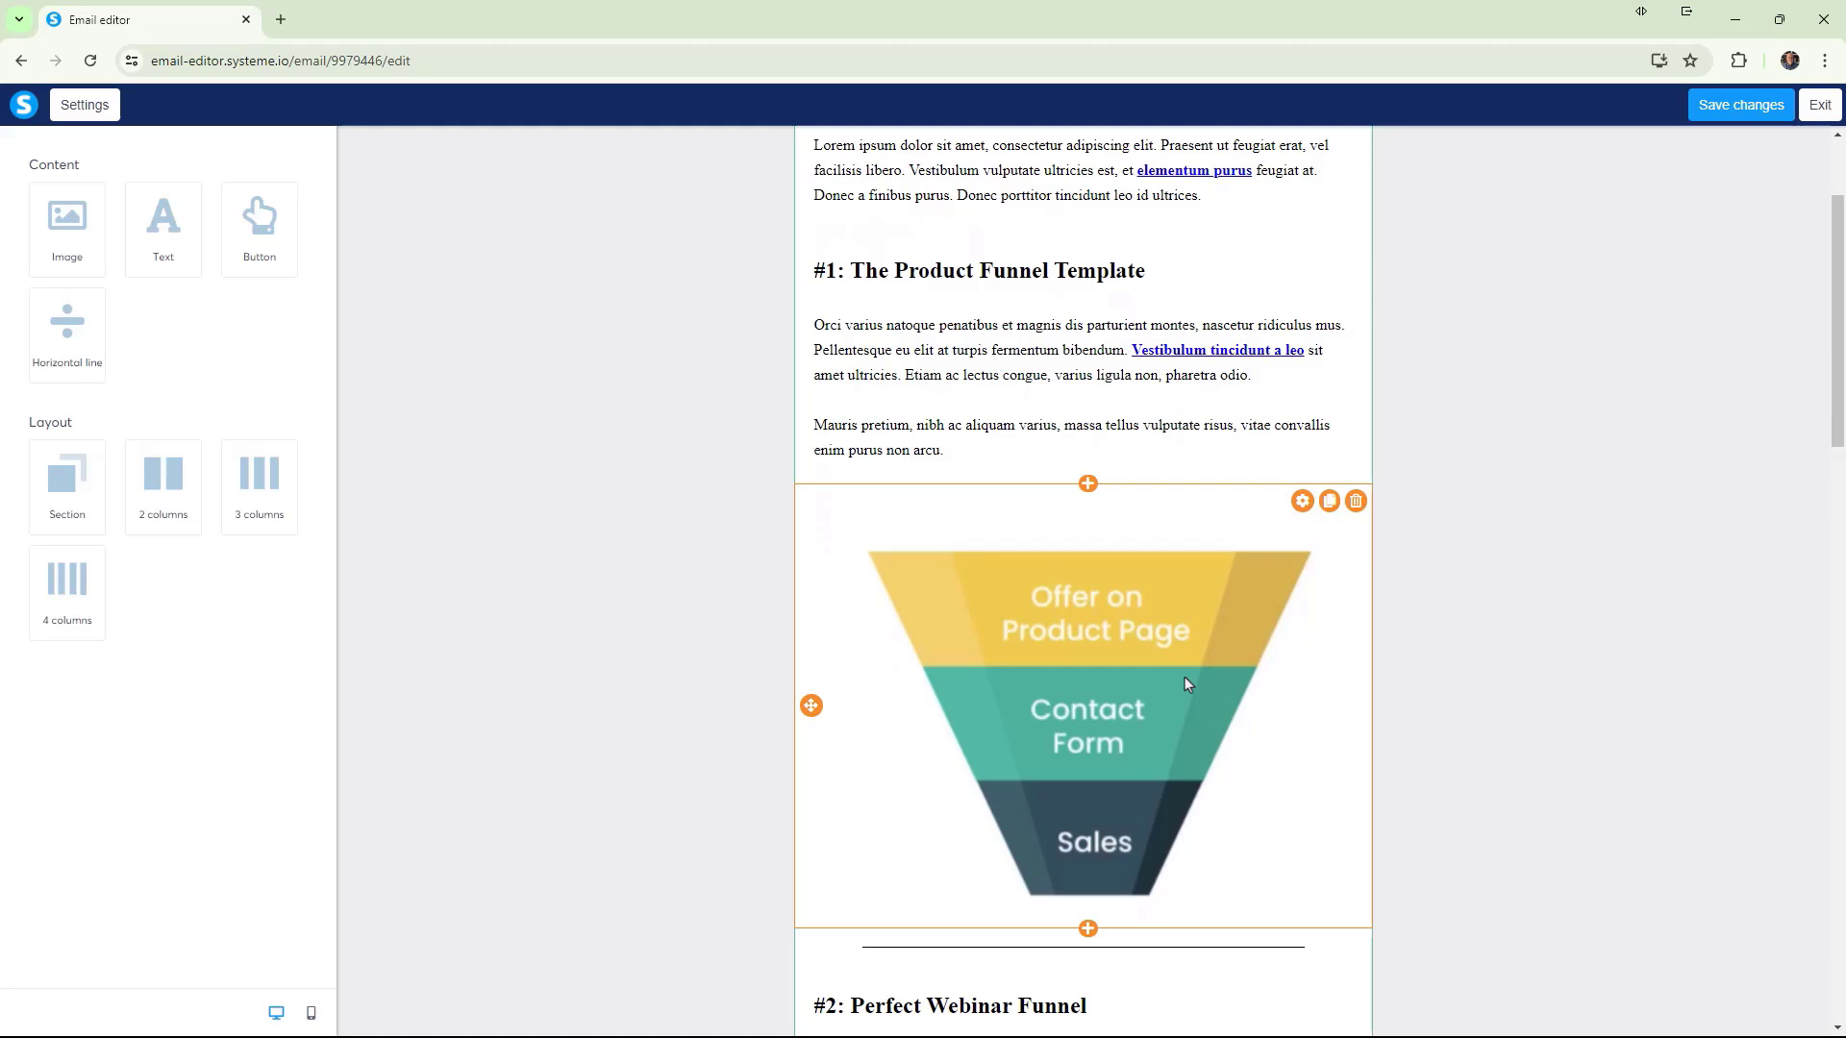
pyautogui.scroll(-1, 1185, 681)
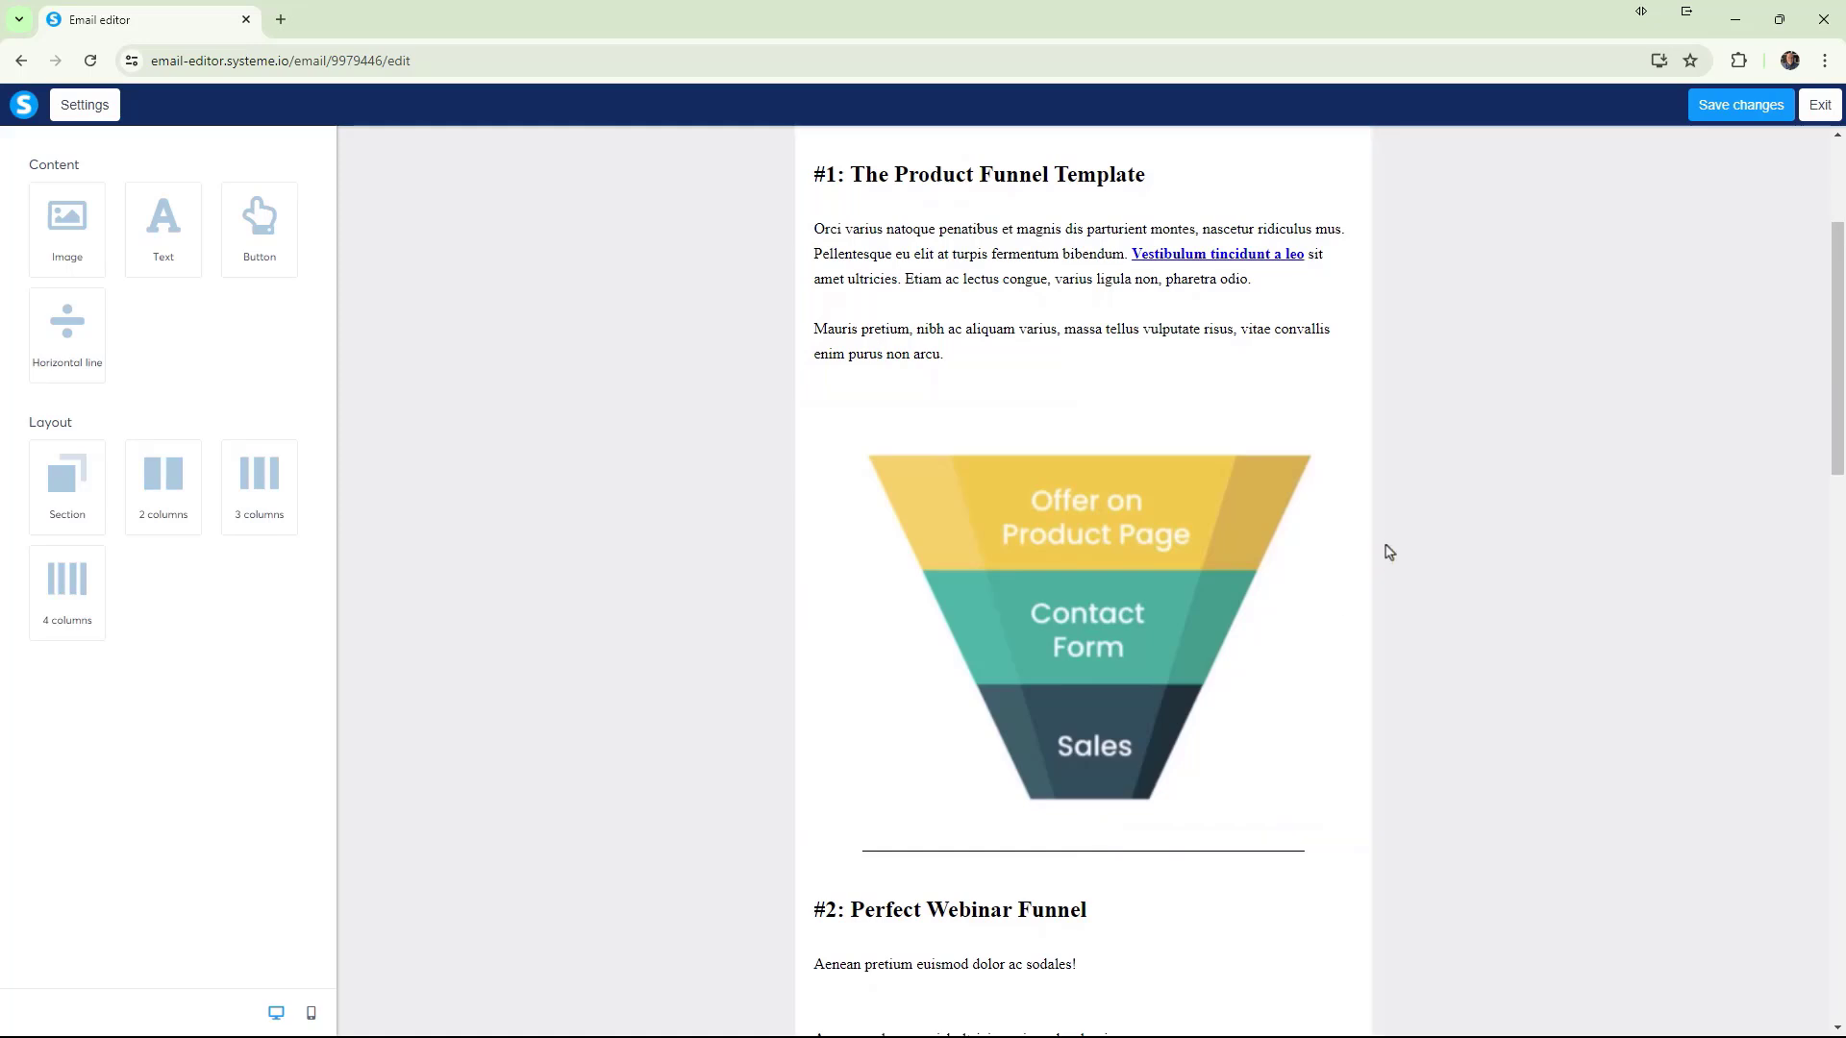
pyautogui.scroll(-2, 1192, 608)
pyautogui.scroll(-2, 1199, 608)
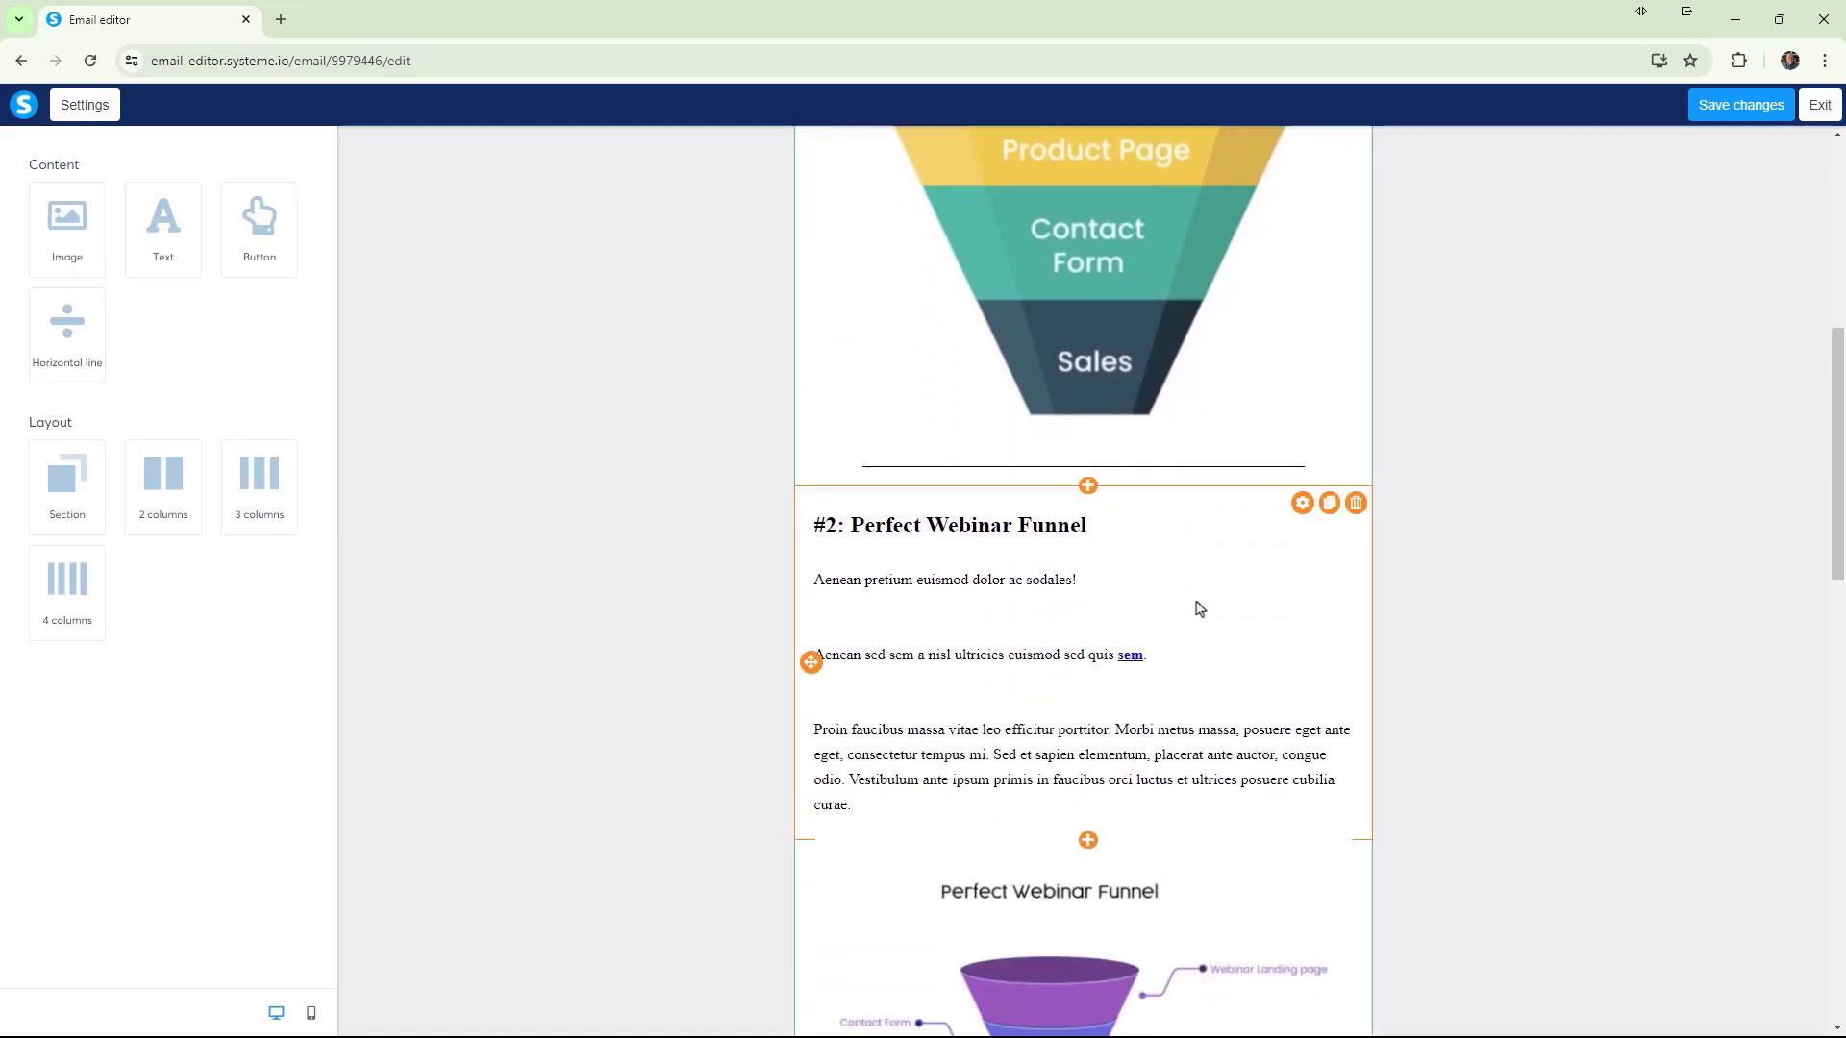
# Switch to the mobile preview and examine how the Product Funnel Template text and image fit the phone width.
pyautogui.click(311, 1012)
pyautogui.scroll(6, 1201, 466)
pyautogui.scroll(-4, 1197, 471)
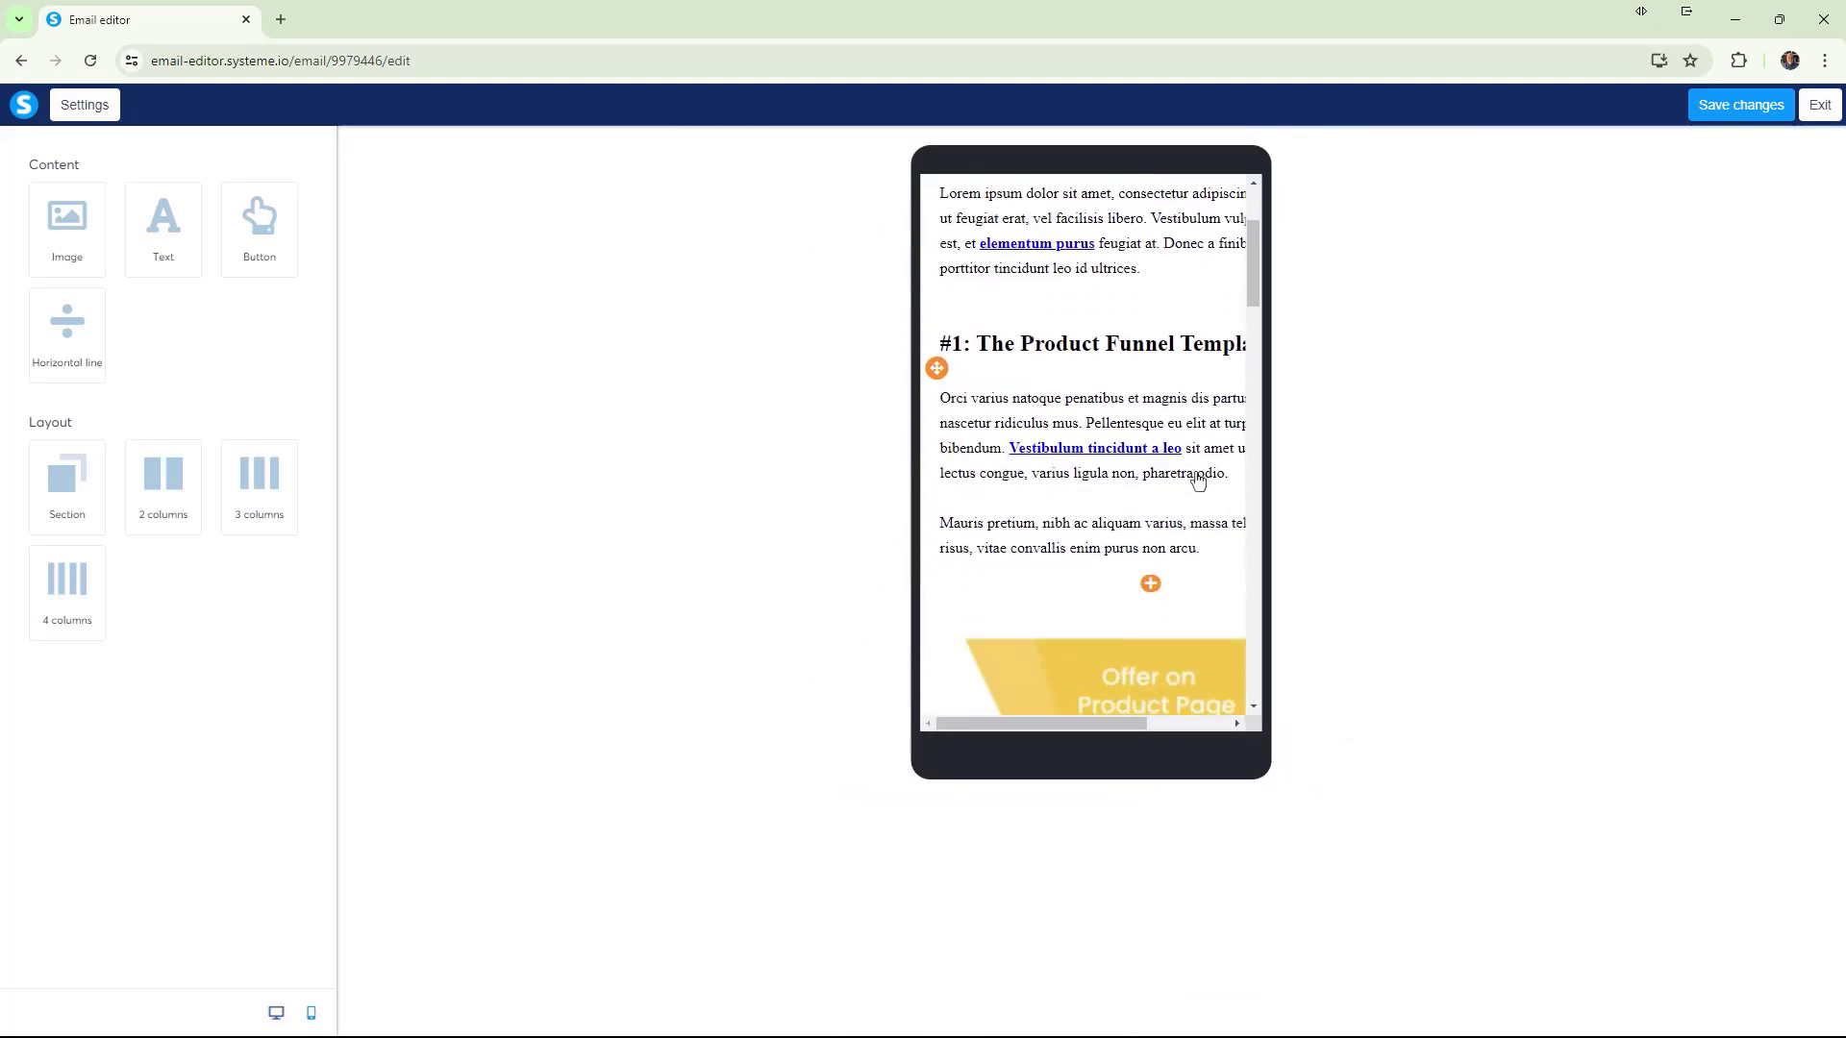
pyautogui.moveTo(1106, 726); pyautogui.dragTo(1150, 741)
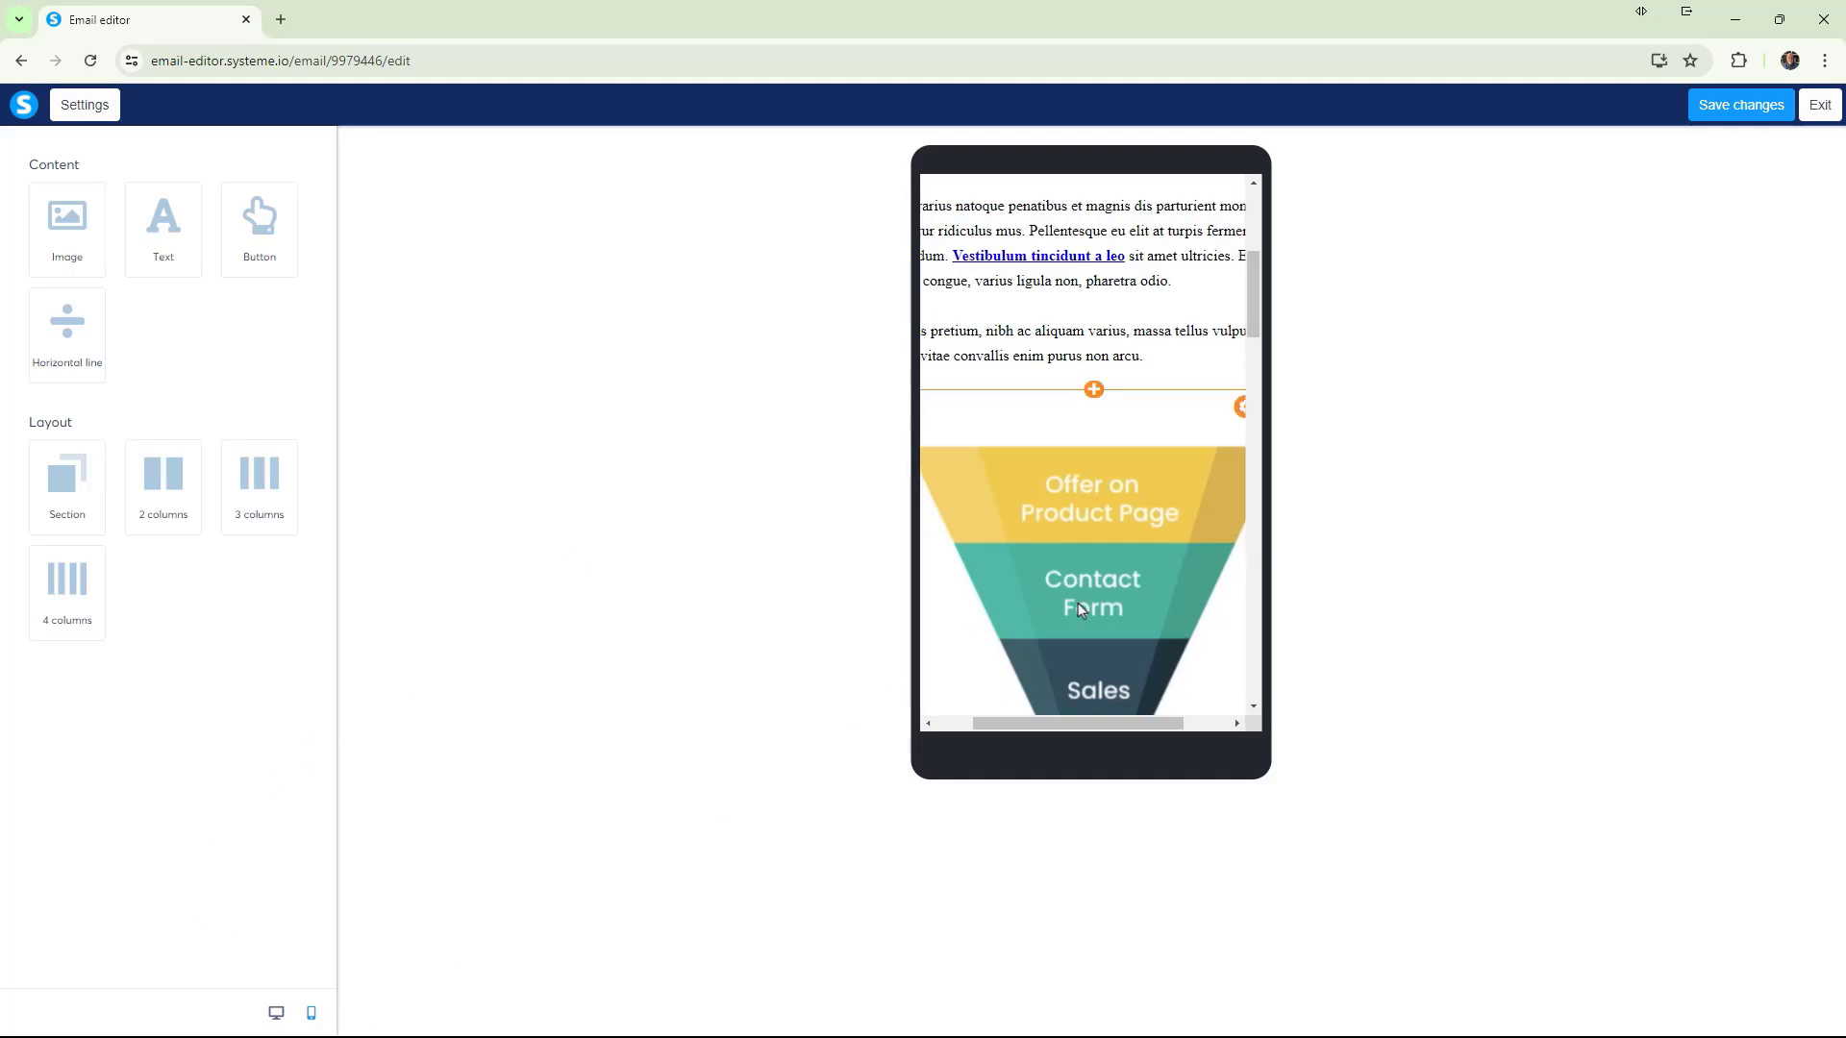
pyautogui.scroll(-1, 1077, 603)
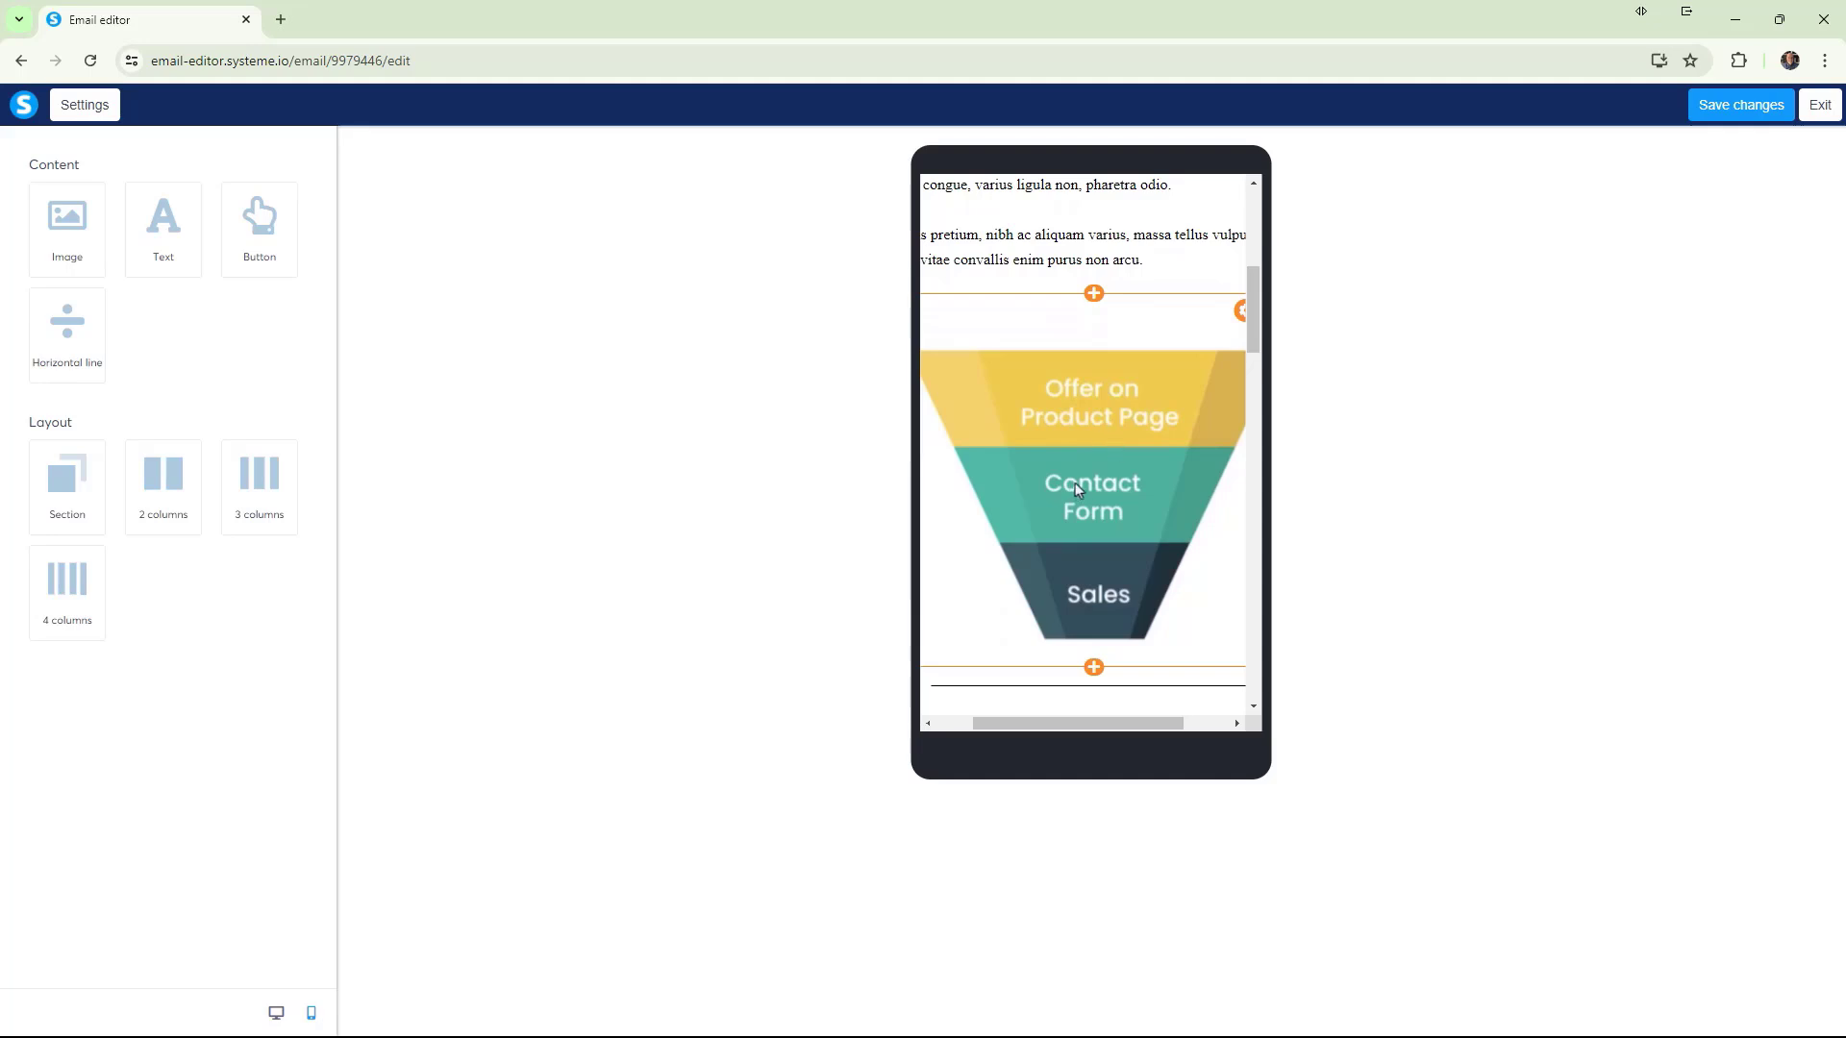
pyautogui.scroll(-3, 1069, 485)
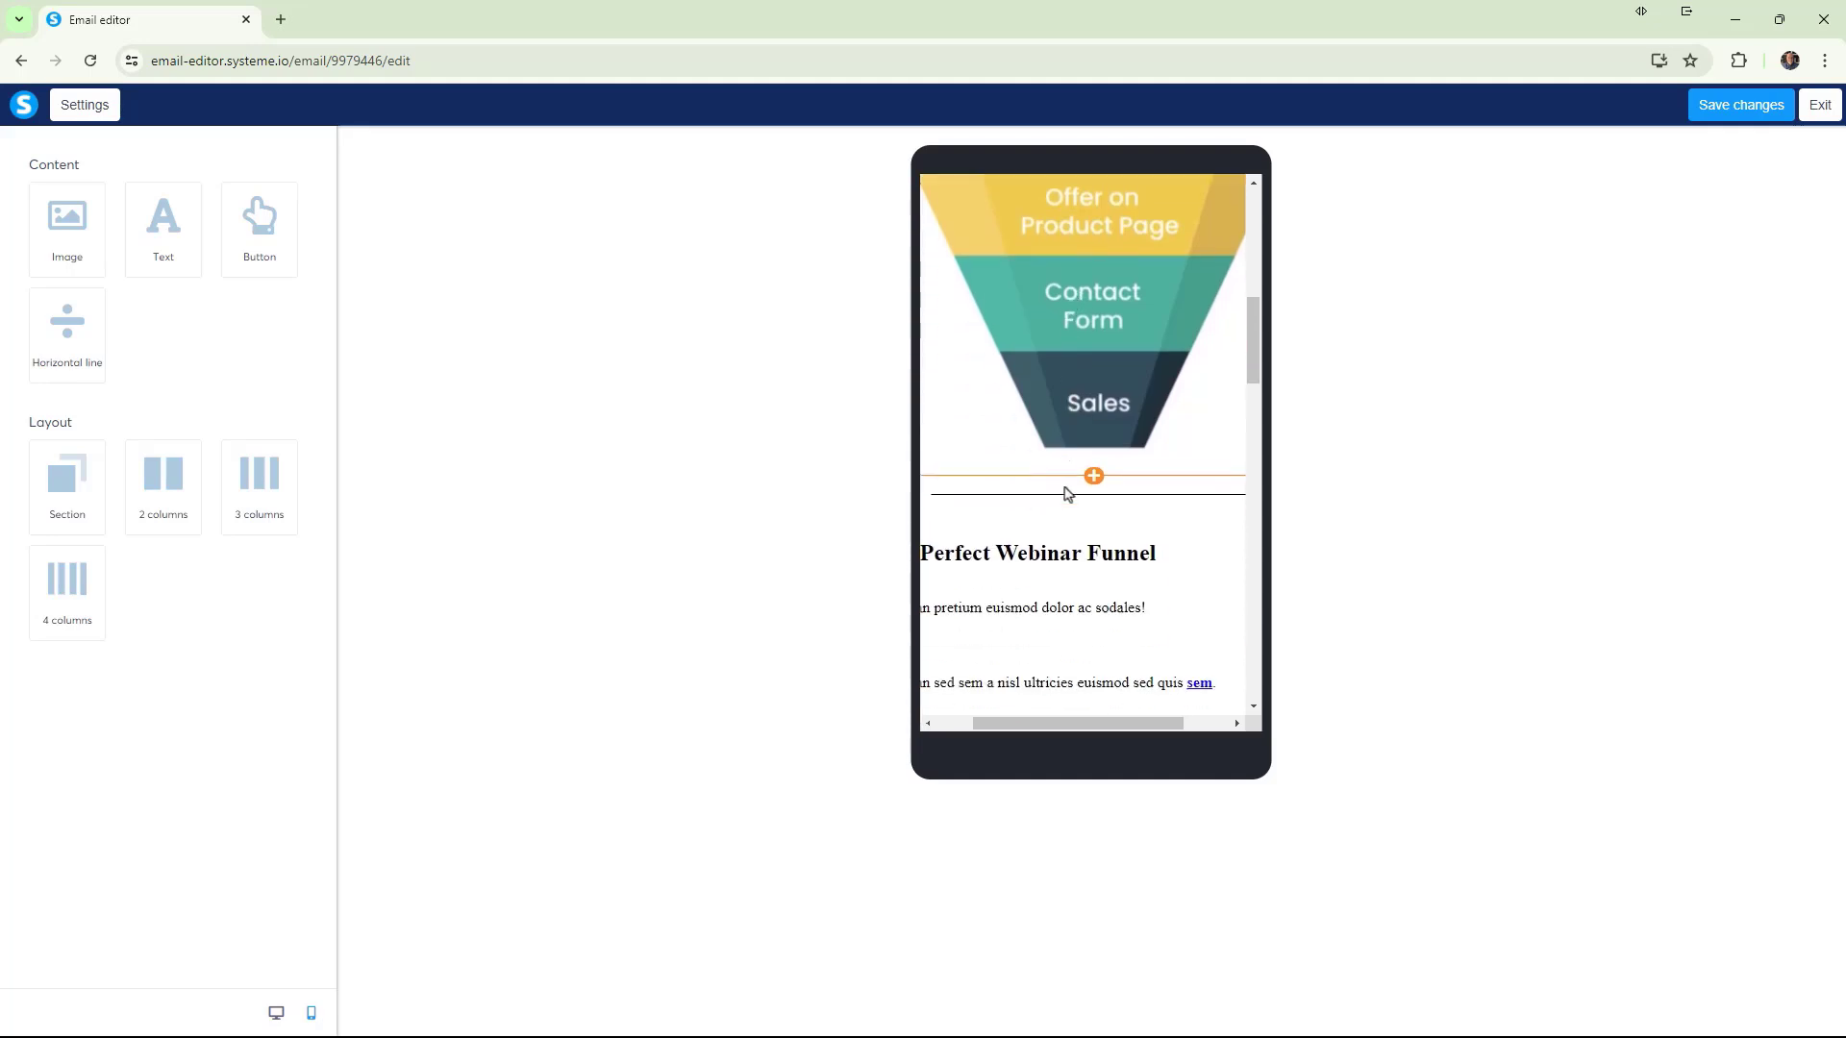
# Examine the full width of the Perfect Webinar Funnel text and image in the mobile preview.
pyautogui.moveTo(1085, 725); pyautogui.dragTo(980, 726)
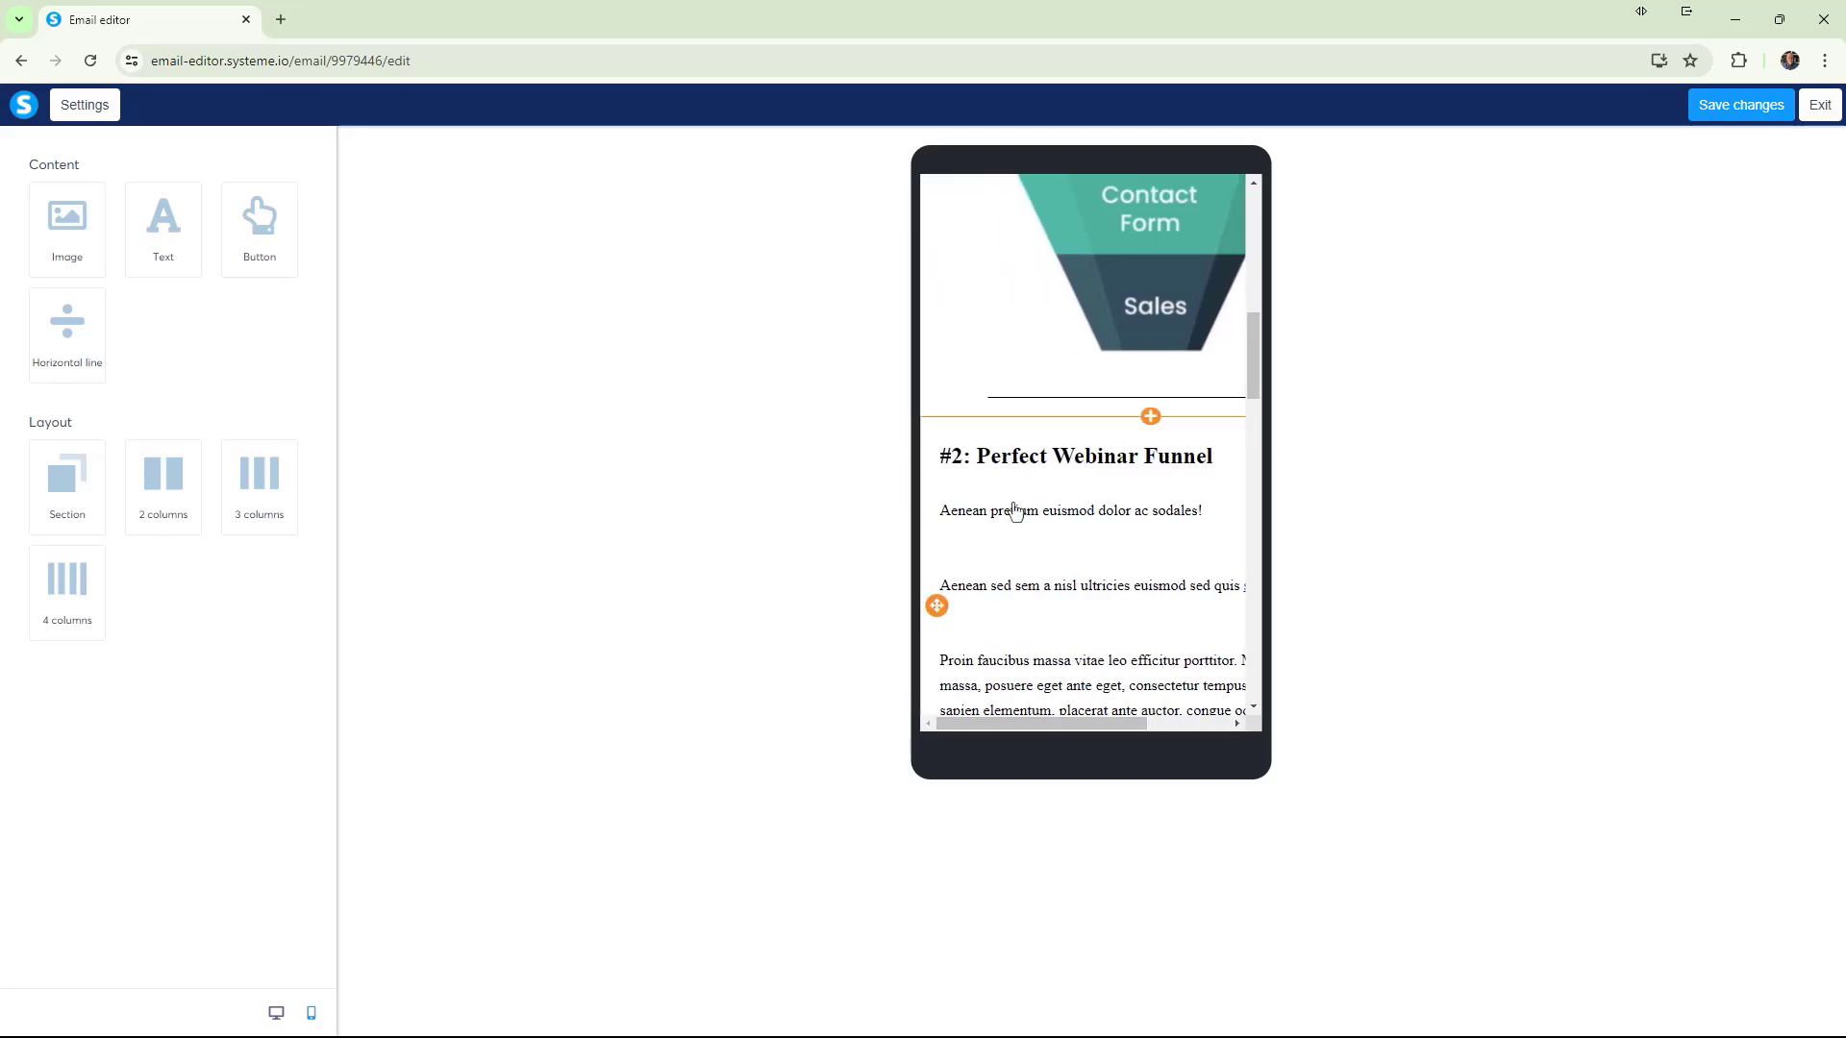
pyautogui.scroll(-1, 1021, 510)
pyautogui.scroll(-2, 1021, 511)
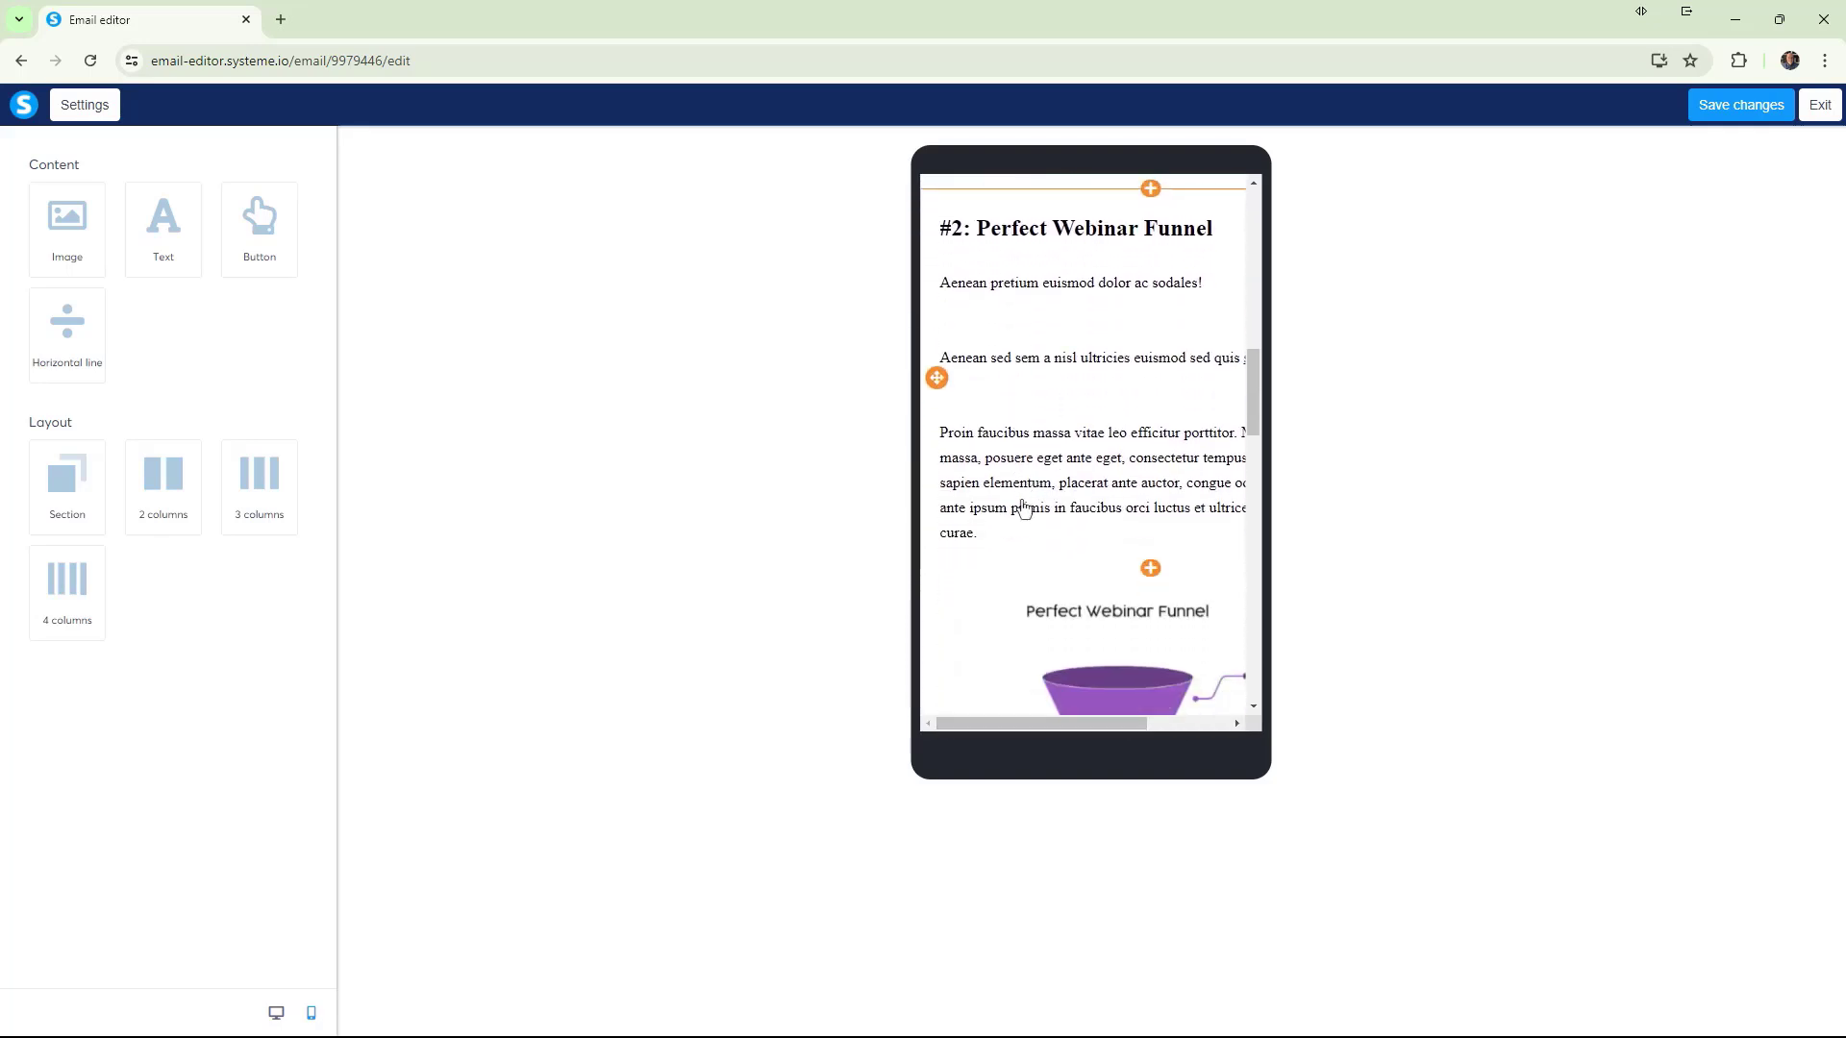
pyautogui.scroll(-2, 1026, 505)
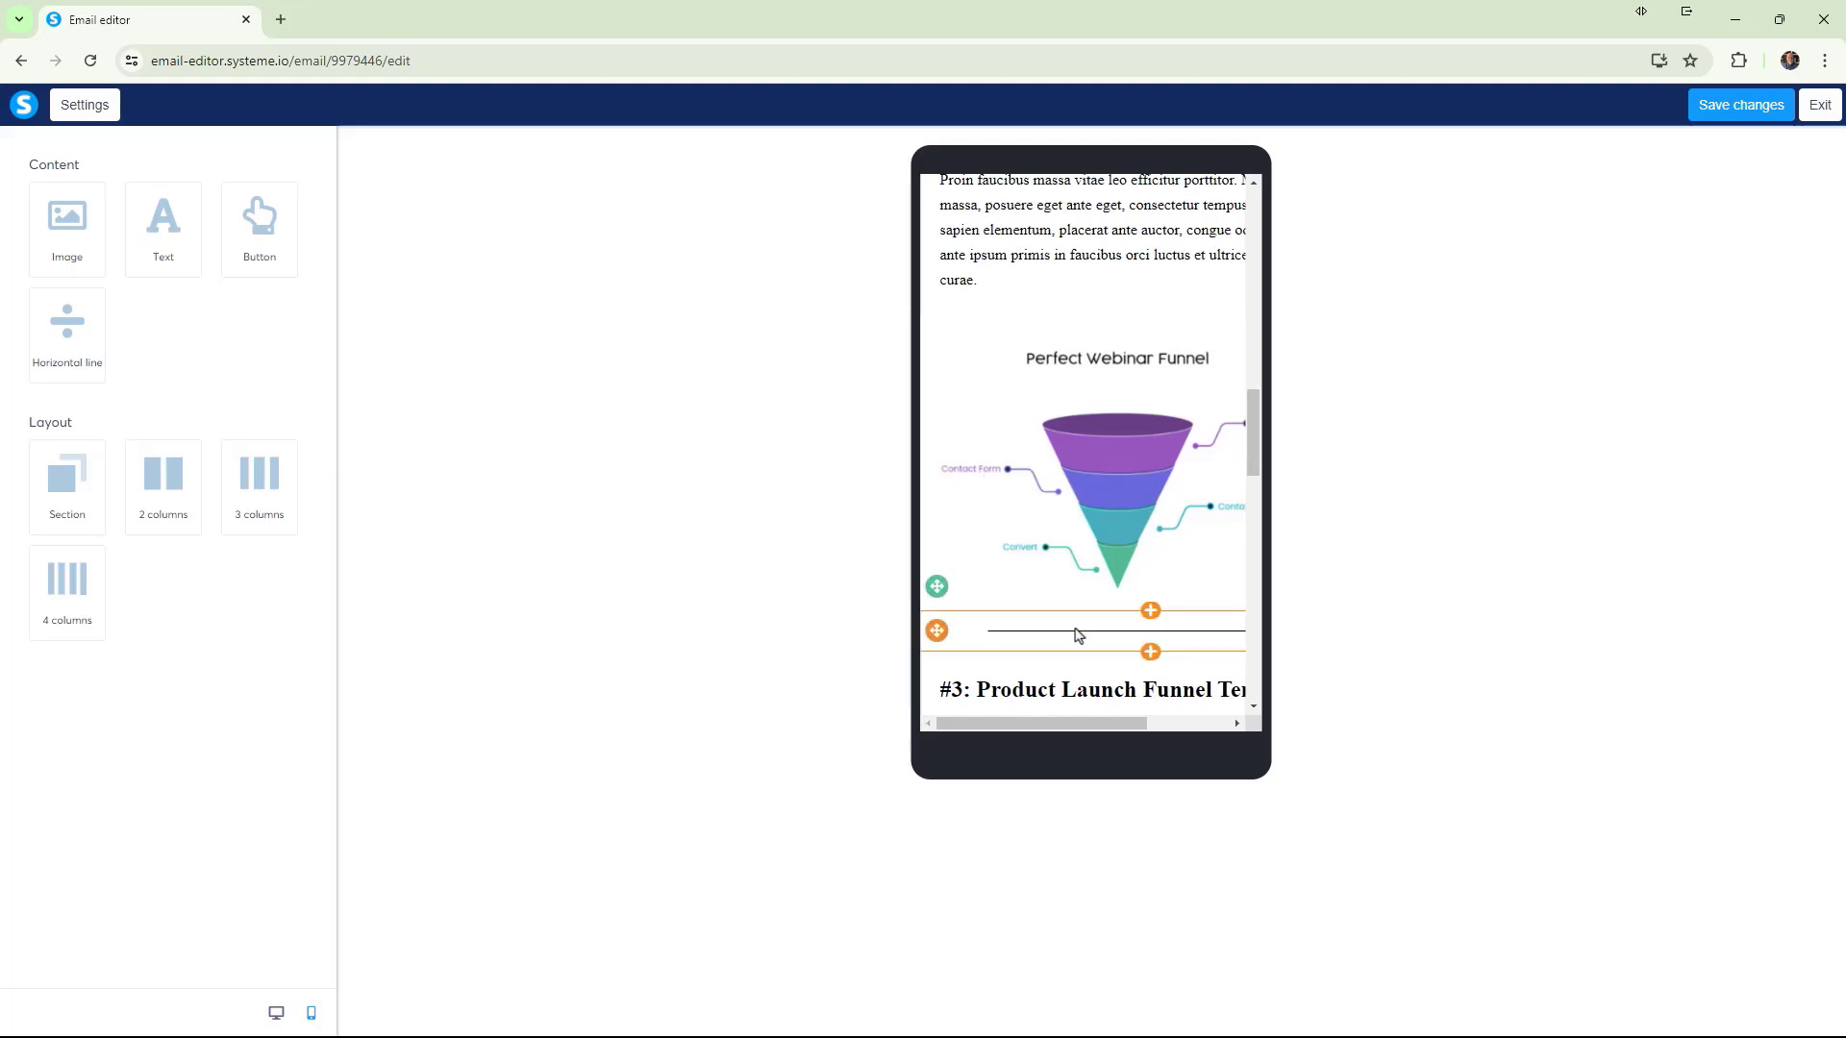
pyautogui.moveTo(1071, 723); pyautogui.dragTo(1163, 730)
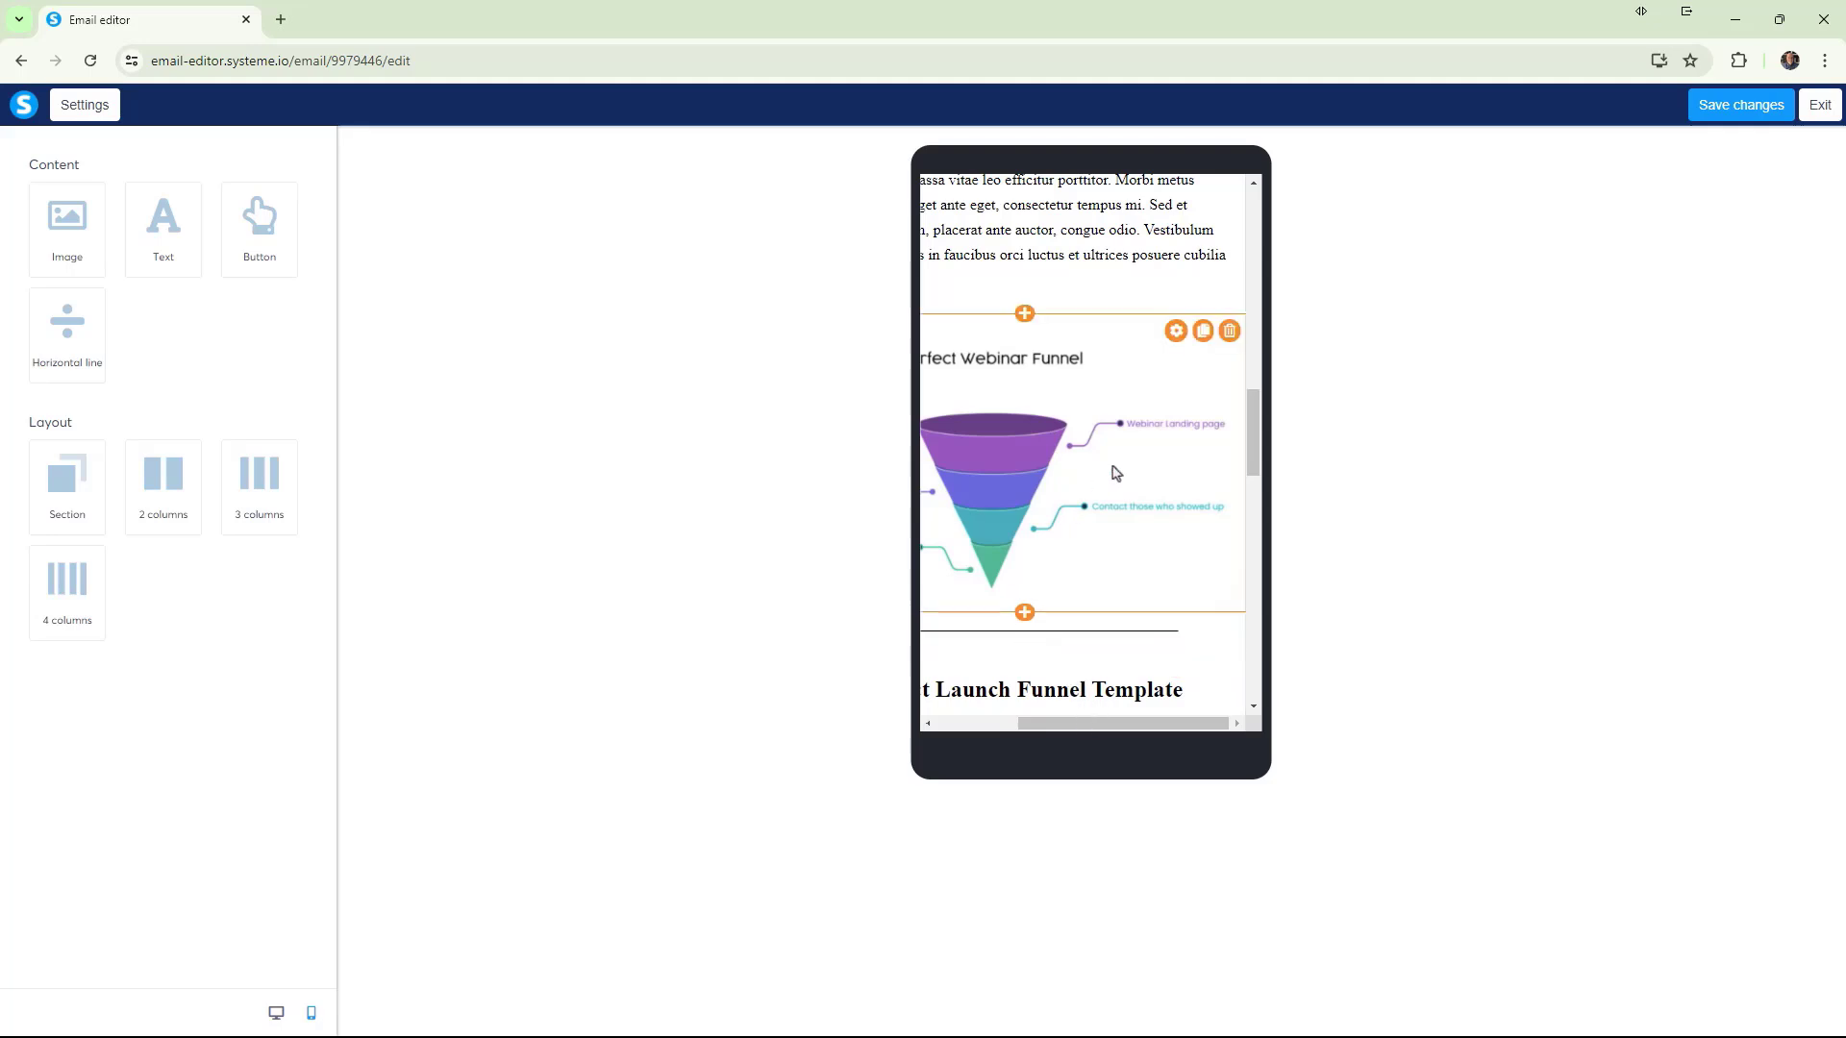
pyautogui.scroll(-1, 1087, 596)
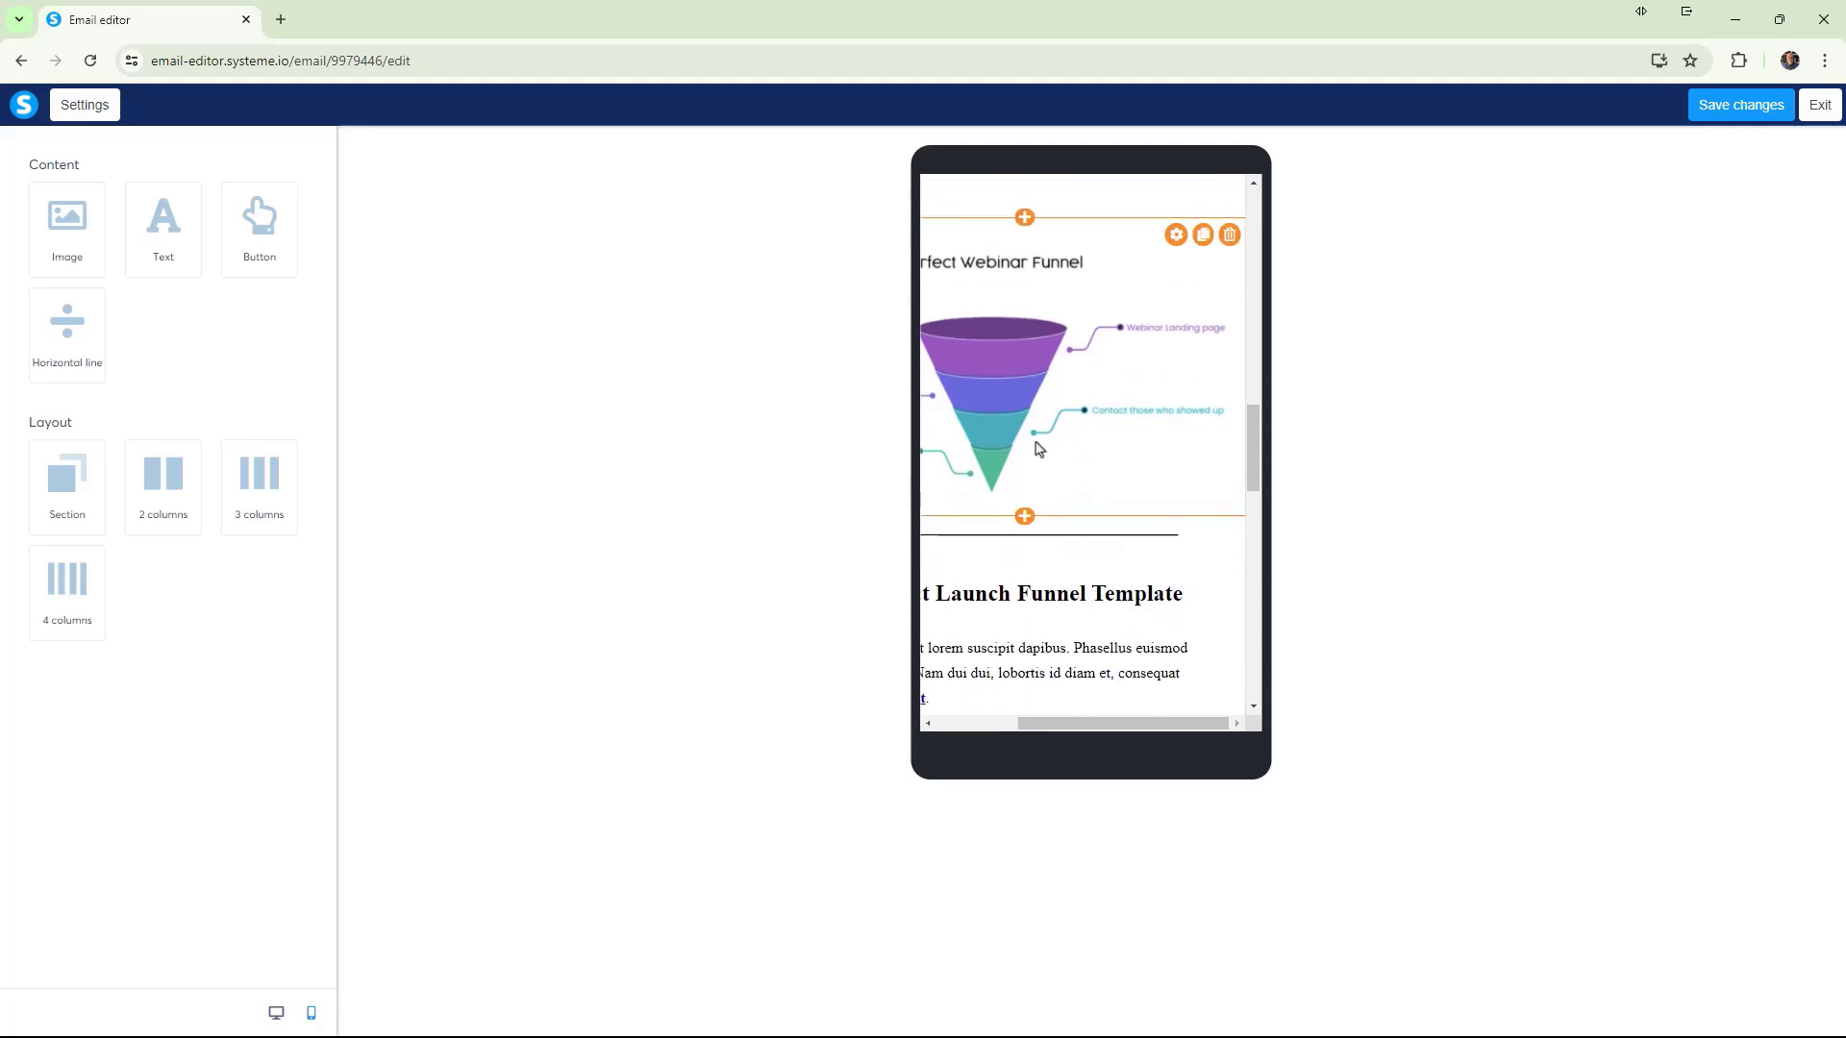
pyautogui.moveTo(1123, 724)
pyautogui.mouseDown()
pyautogui.moveTo(1047, 728)
pyautogui.moveTo(1106, 728)
pyautogui.mouseUp()
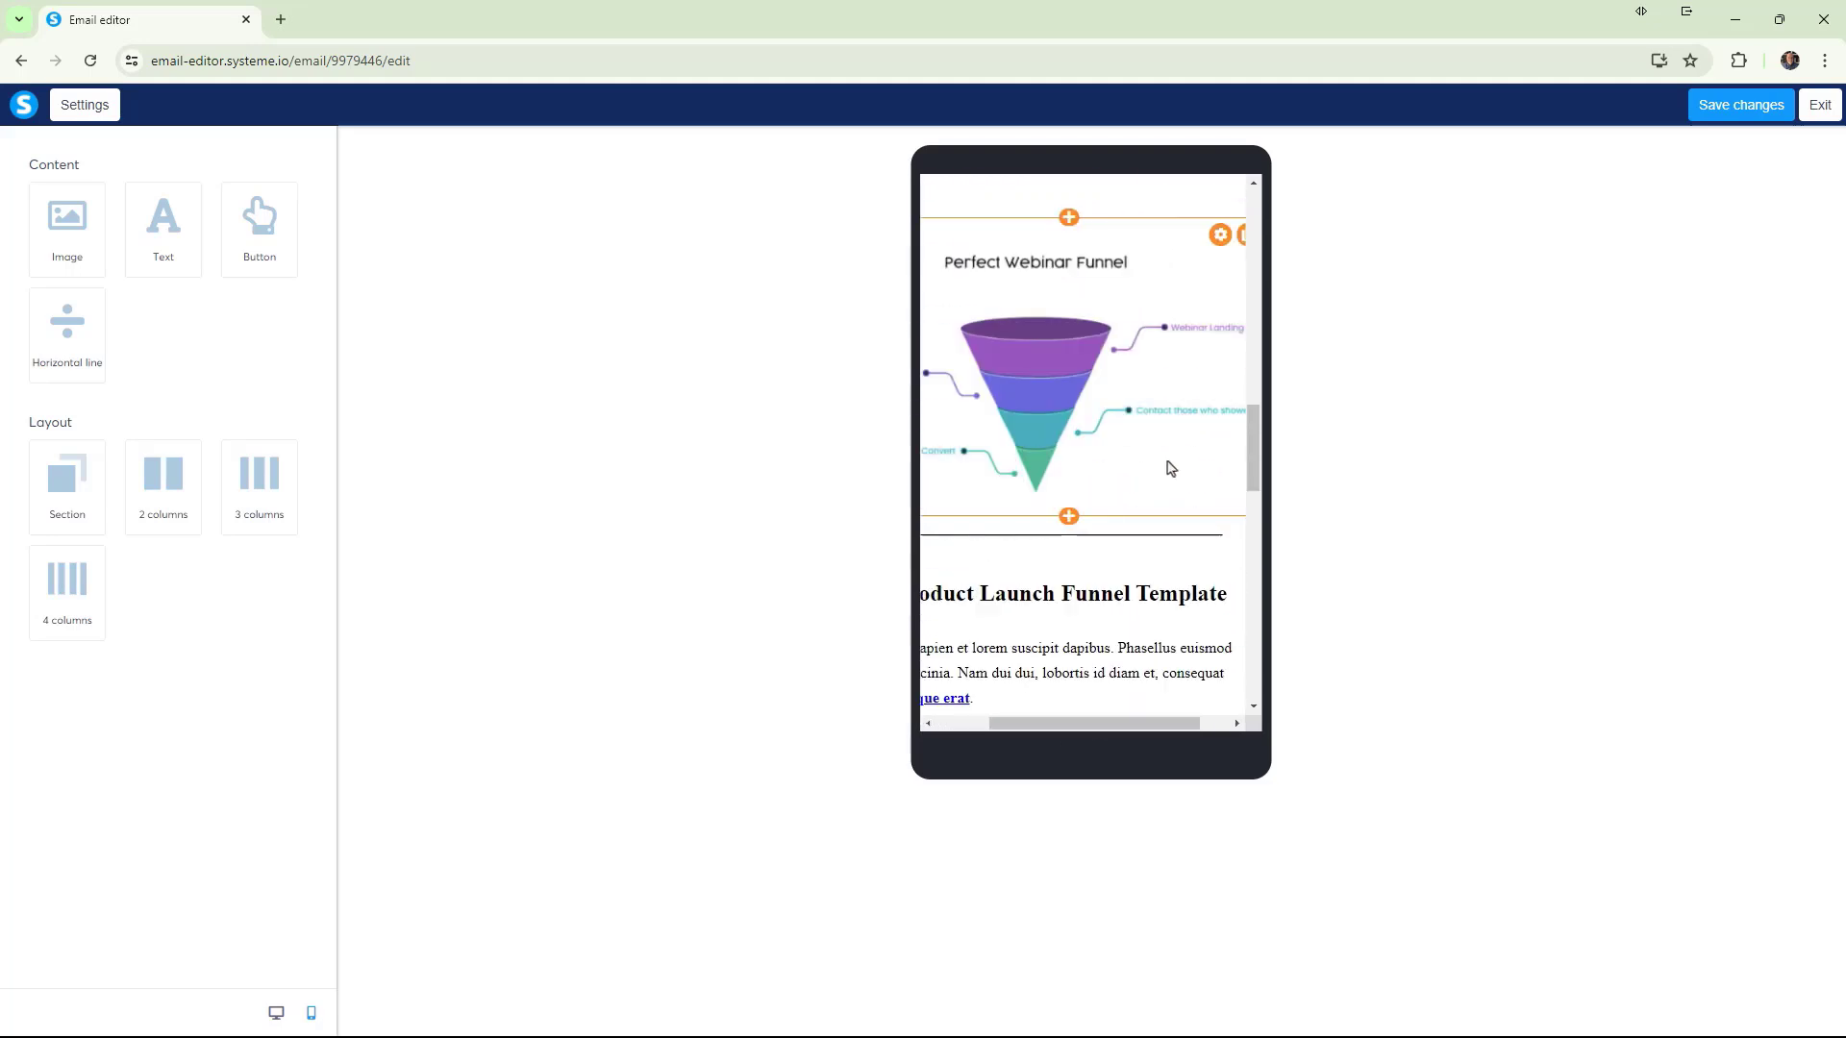
# Compare the Product Launch Funnel section with the webinar funnel on mobile, checking its image across to the far edge.
pyautogui.scroll(-3, 1168, 467)
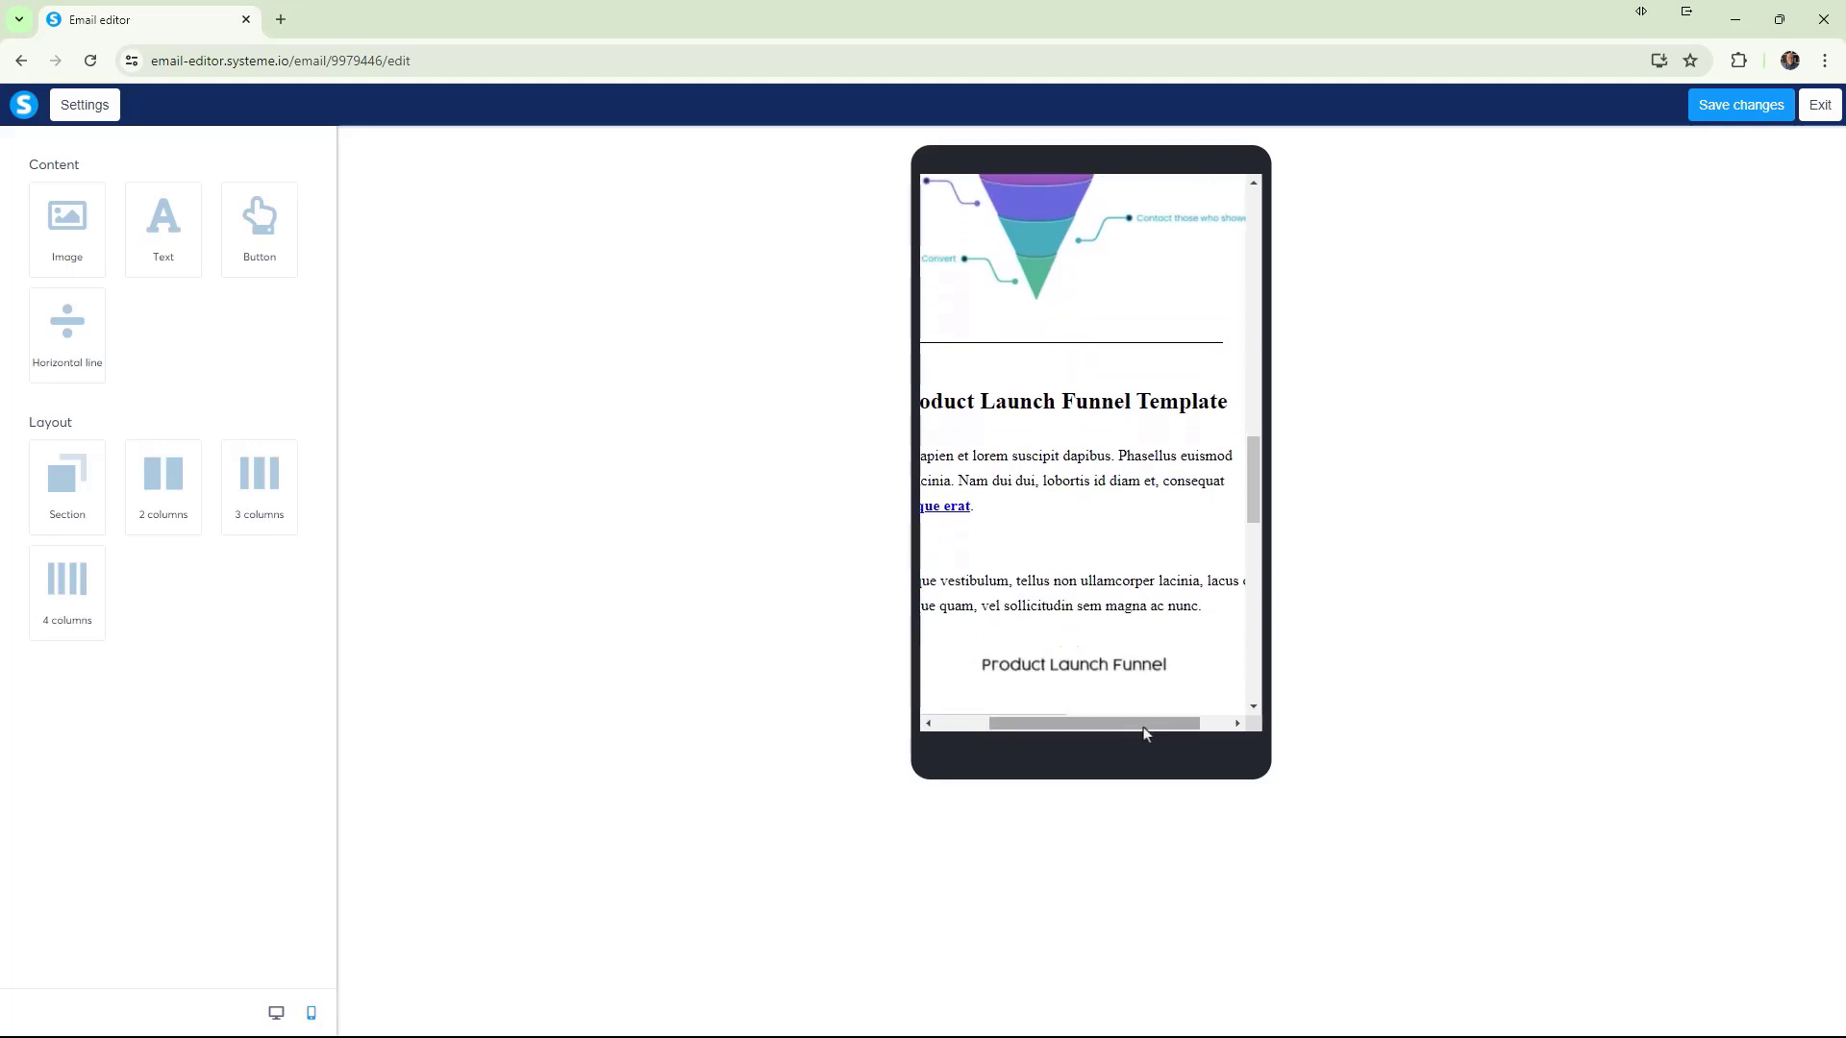
pyautogui.moveTo(1145, 731); pyautogui.dragTo(1084, 731)
pyautogui.scroll(3, 1150, 481)
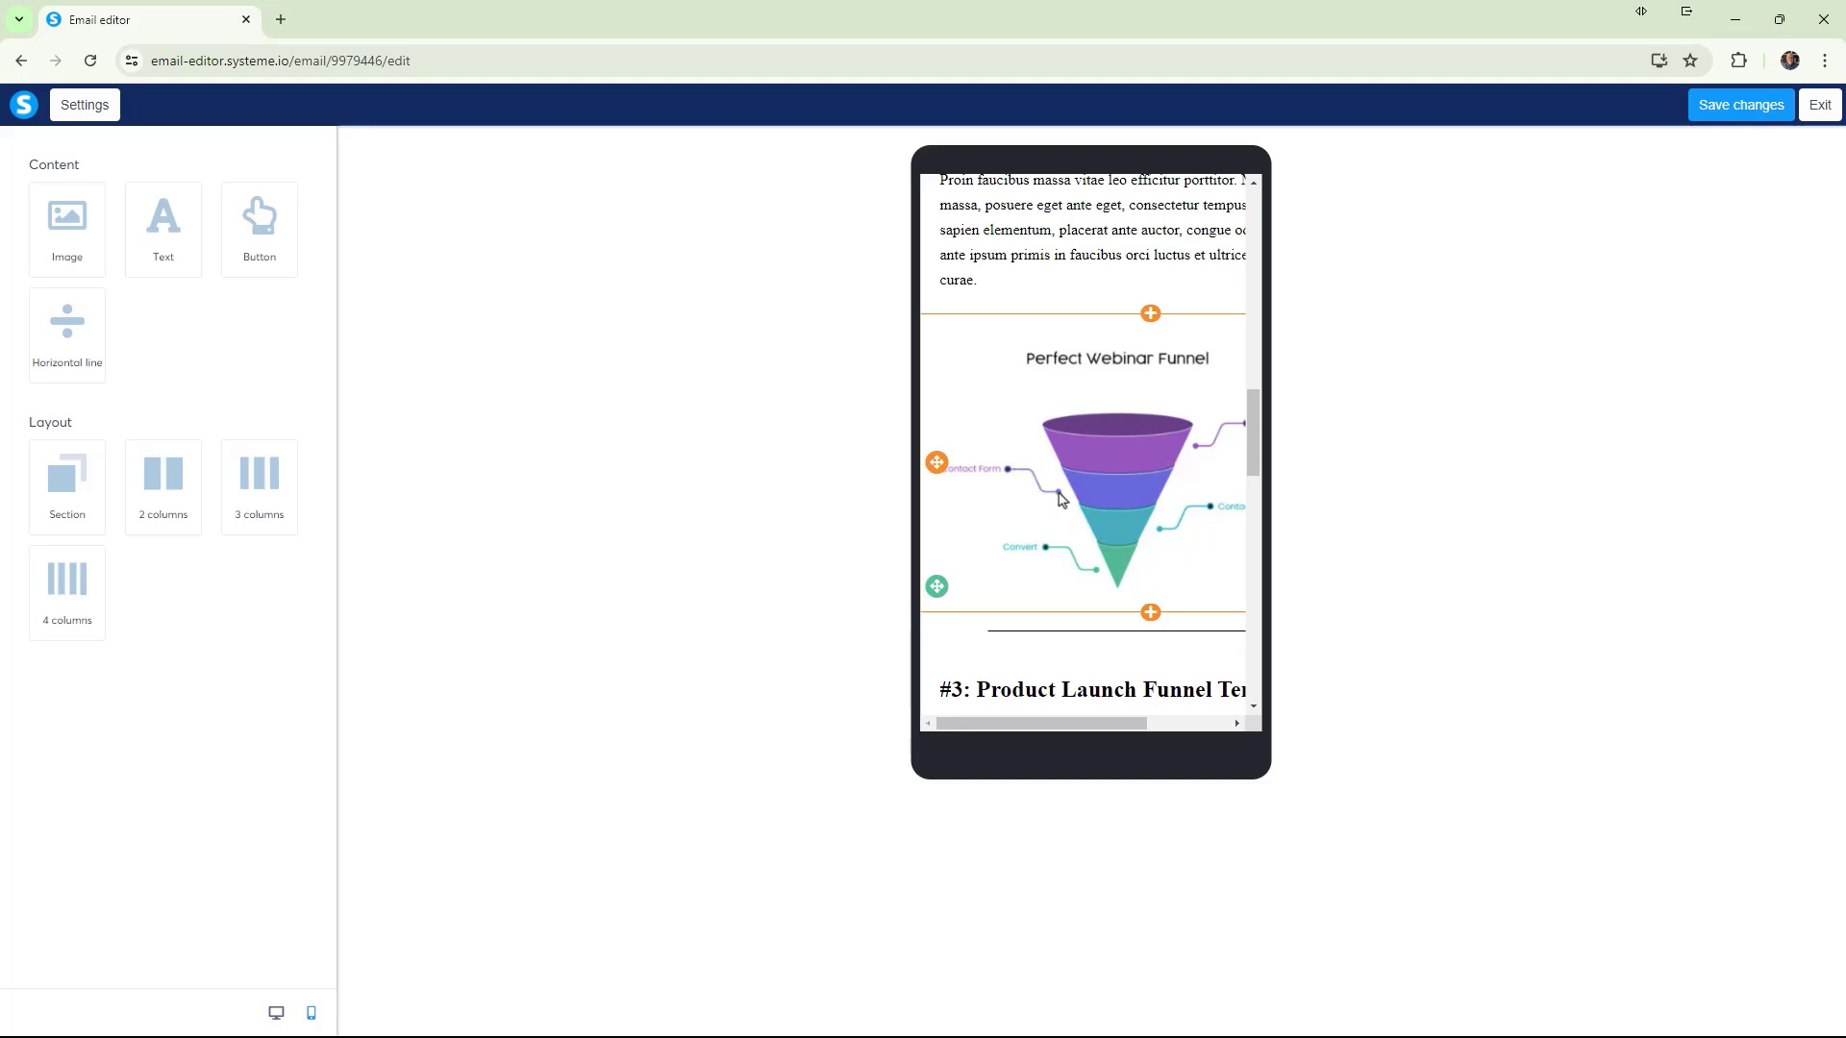
pyautogui.scroll(-5, 1087, 560)
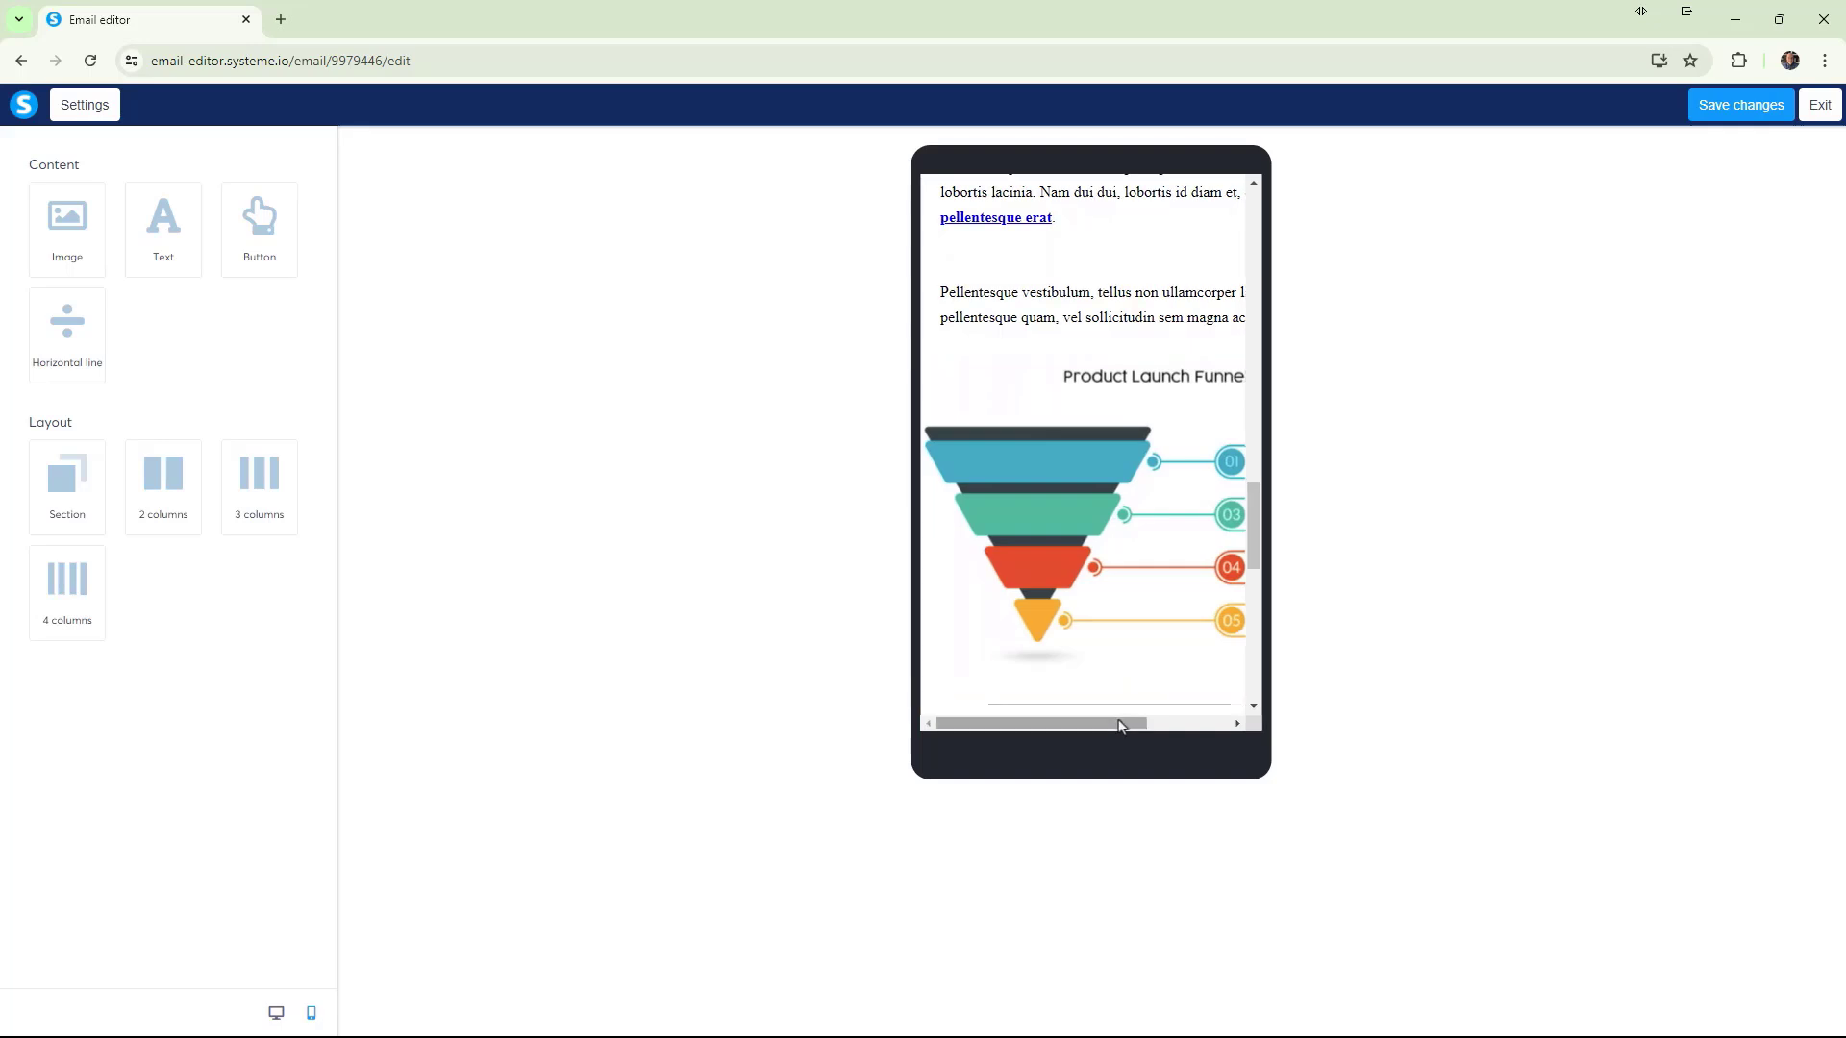
pyautogui.moveTo(1123, 723); pyautogui.dragTo(1288, 723)
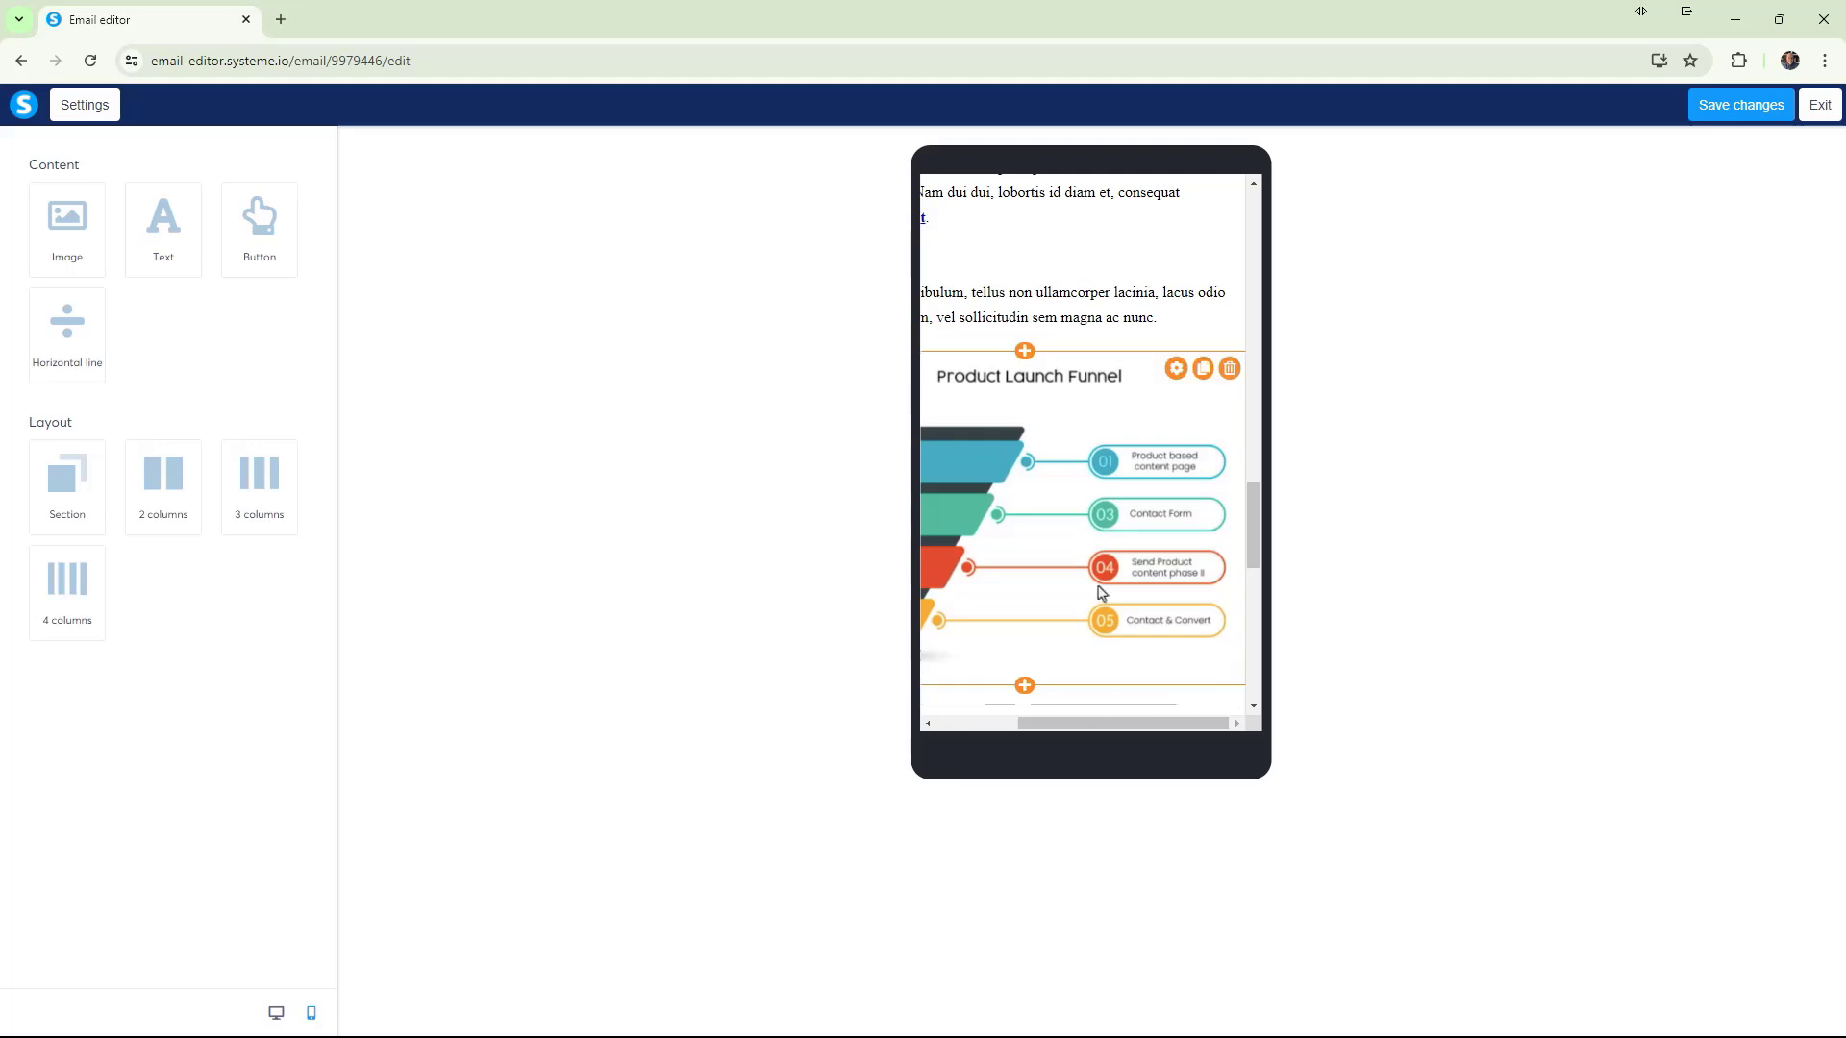
# Examine the mobile preview from the Perfect Webinar Funnel image through the Product Launch and Education Funnel sections to the Learn More Here button.
pyautogui.scroll(5, 1099, 589)
pyautogui.scroll(2, 1125, 562)
pyautogui.scroll(-2, 1139, 573)
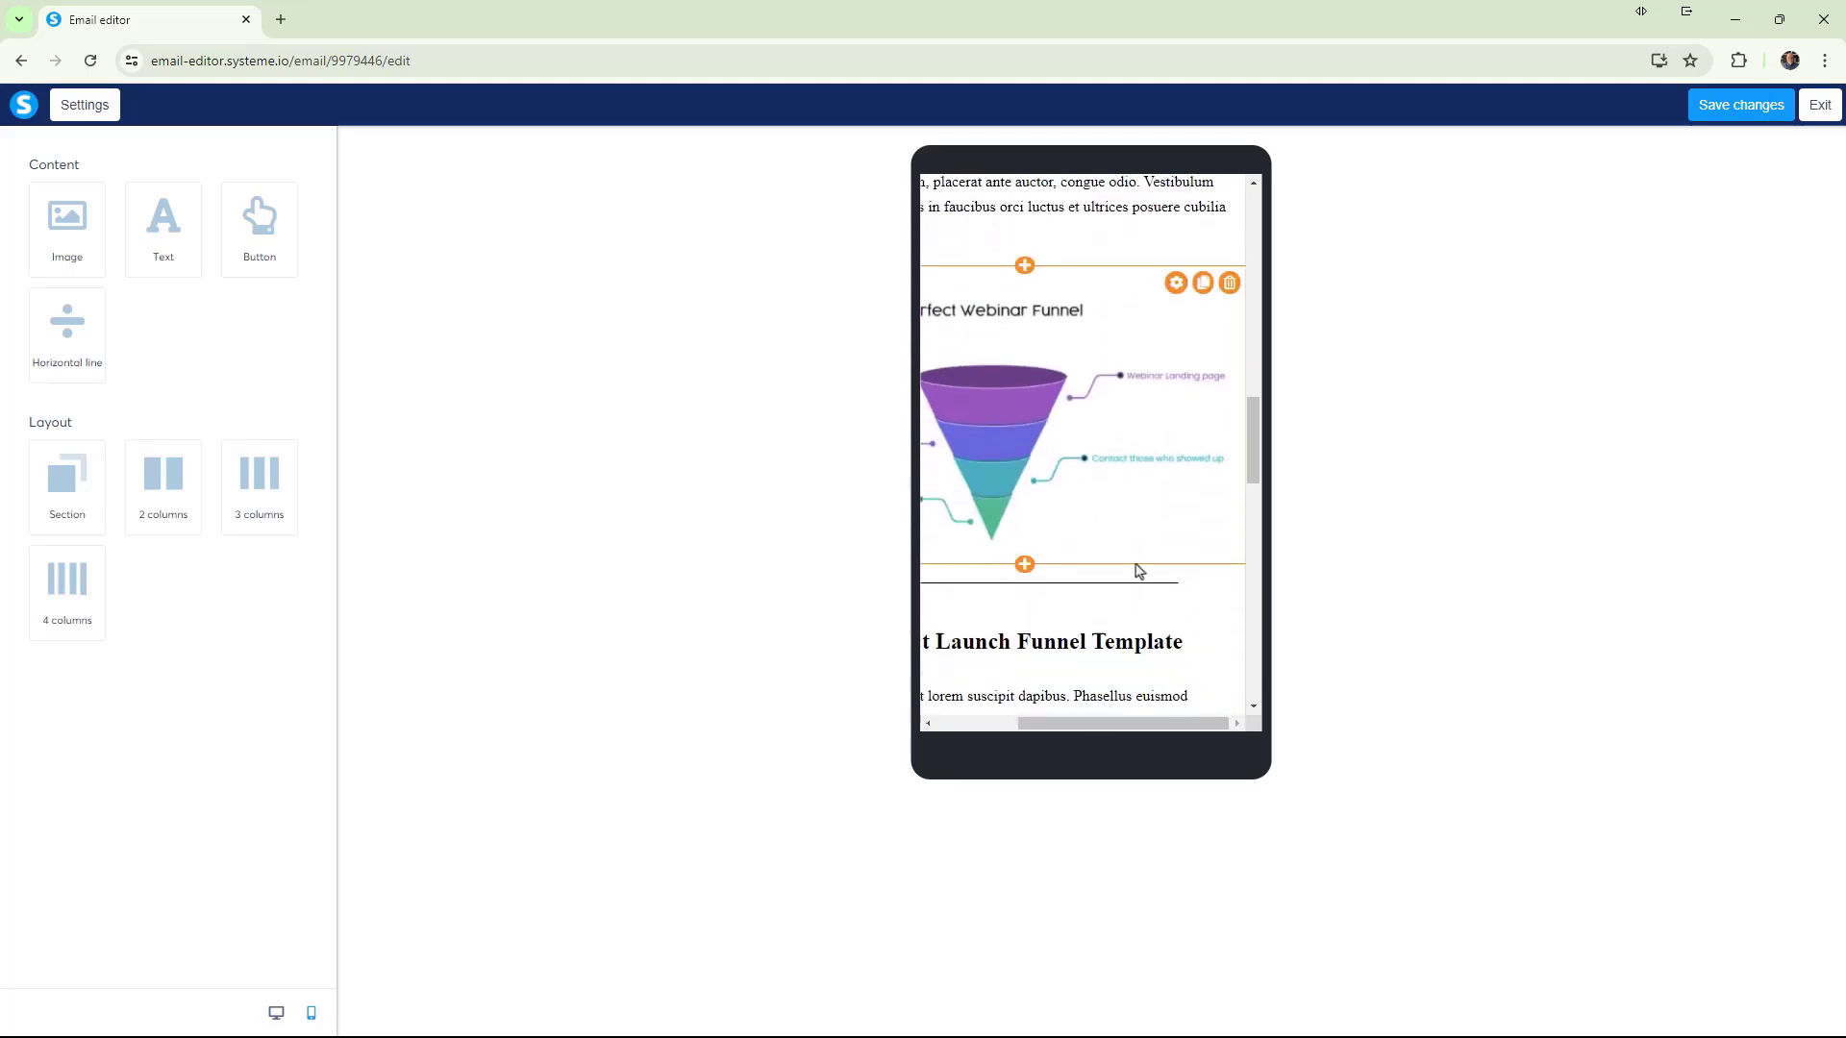
pyautogui.moveTo(1157, 729); pyautogui.dragTo(1076, 729)
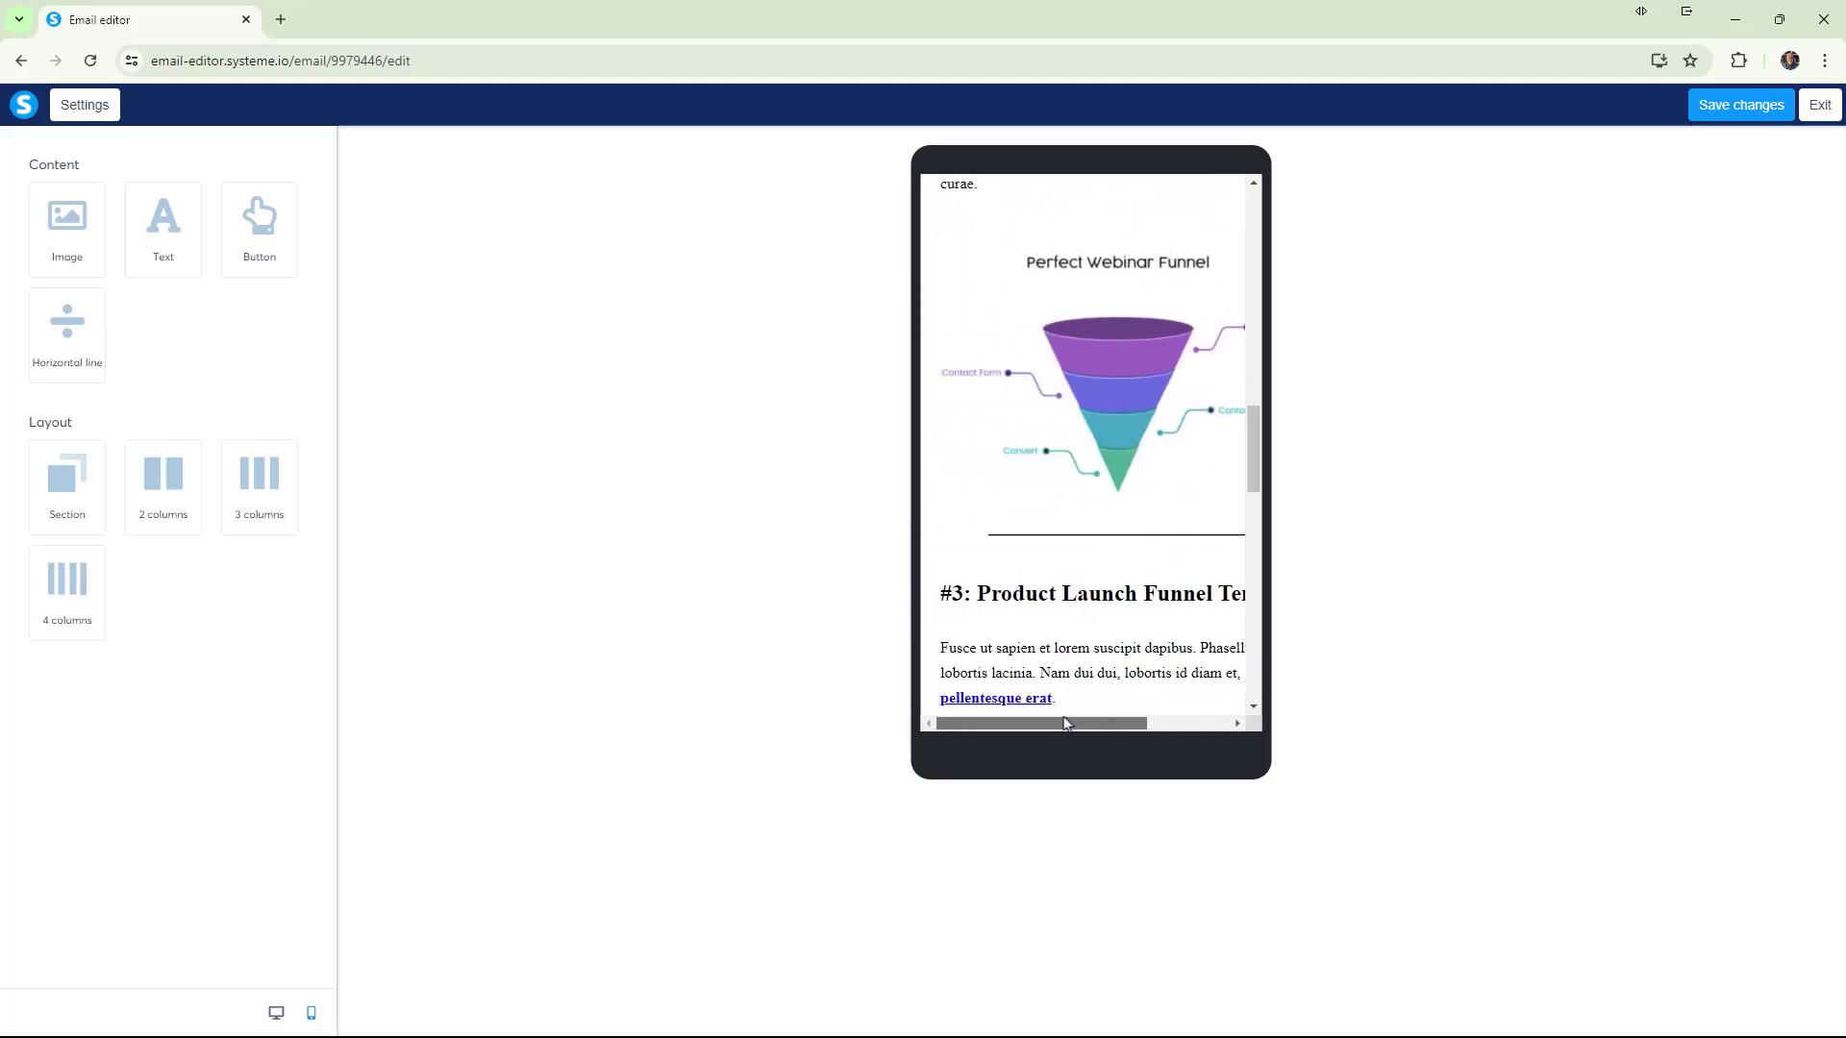
pyautogui.scroll(-1, 1103, 540)
pyautogui.scroll(-1, 1102, 541)
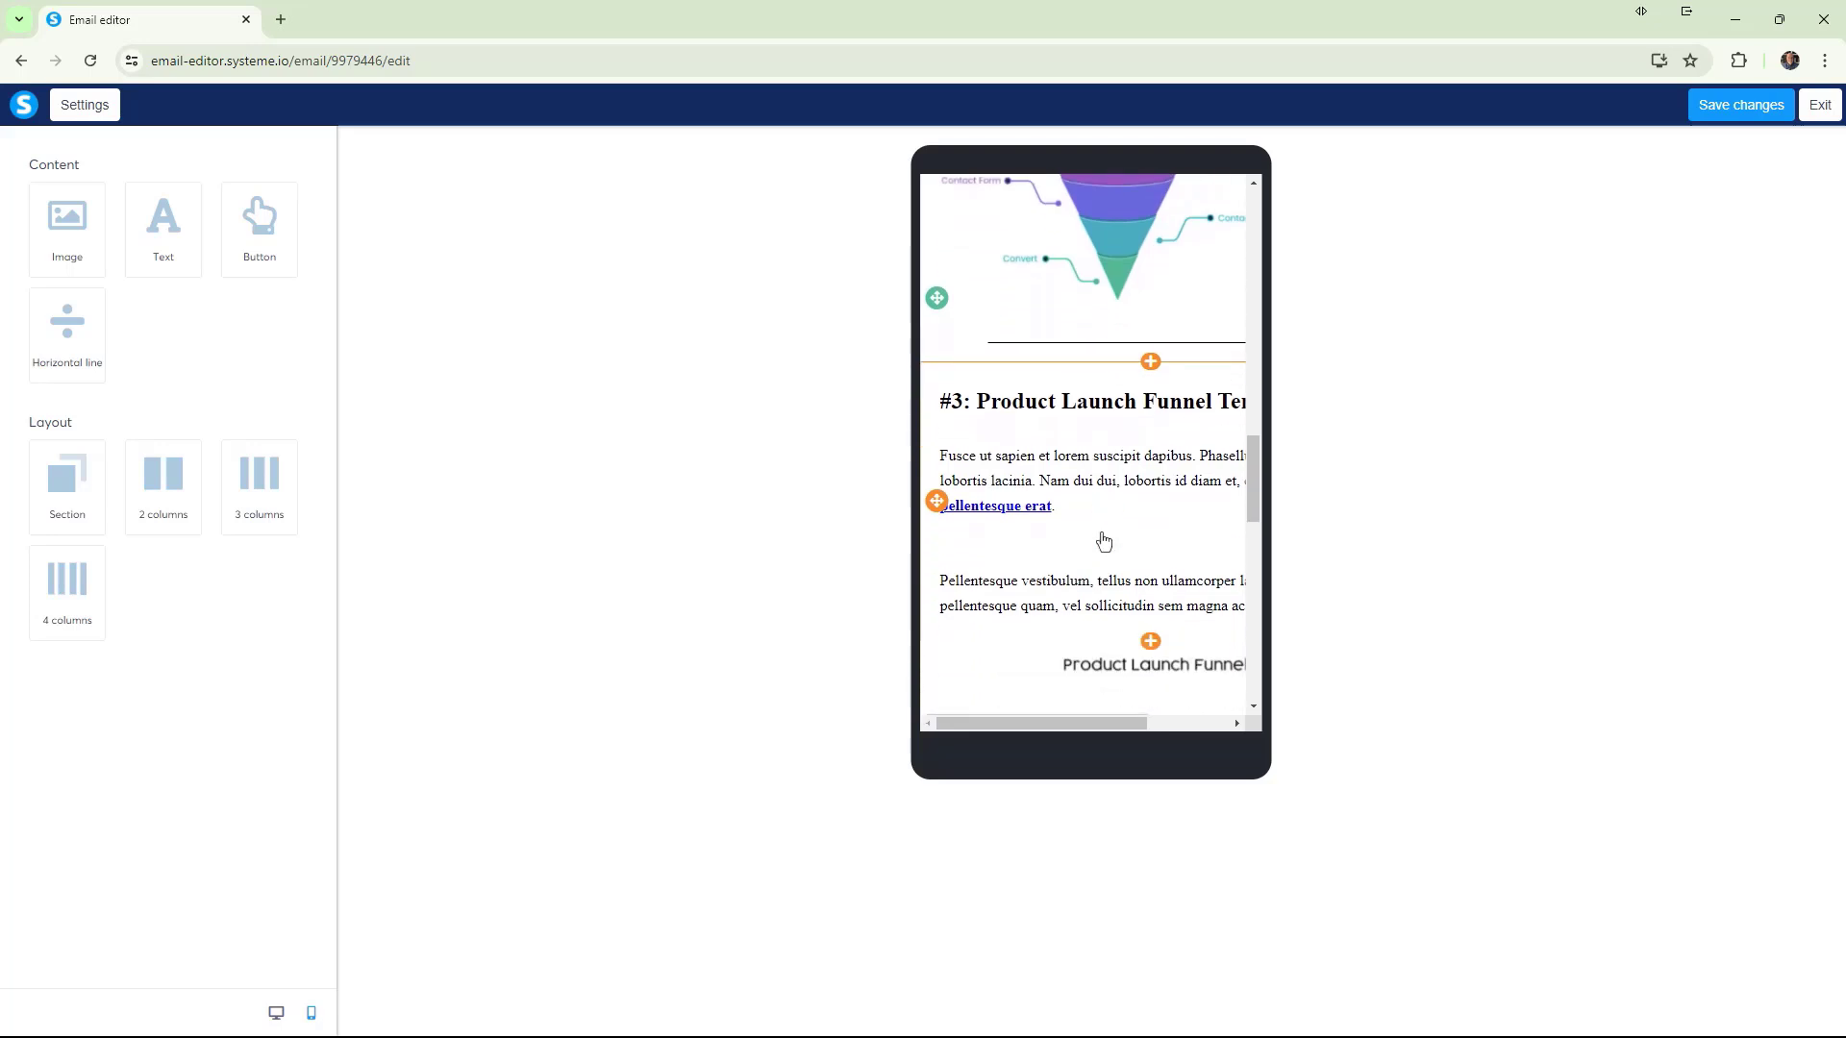
pyautogui.scroll(-1, 1197, 389)
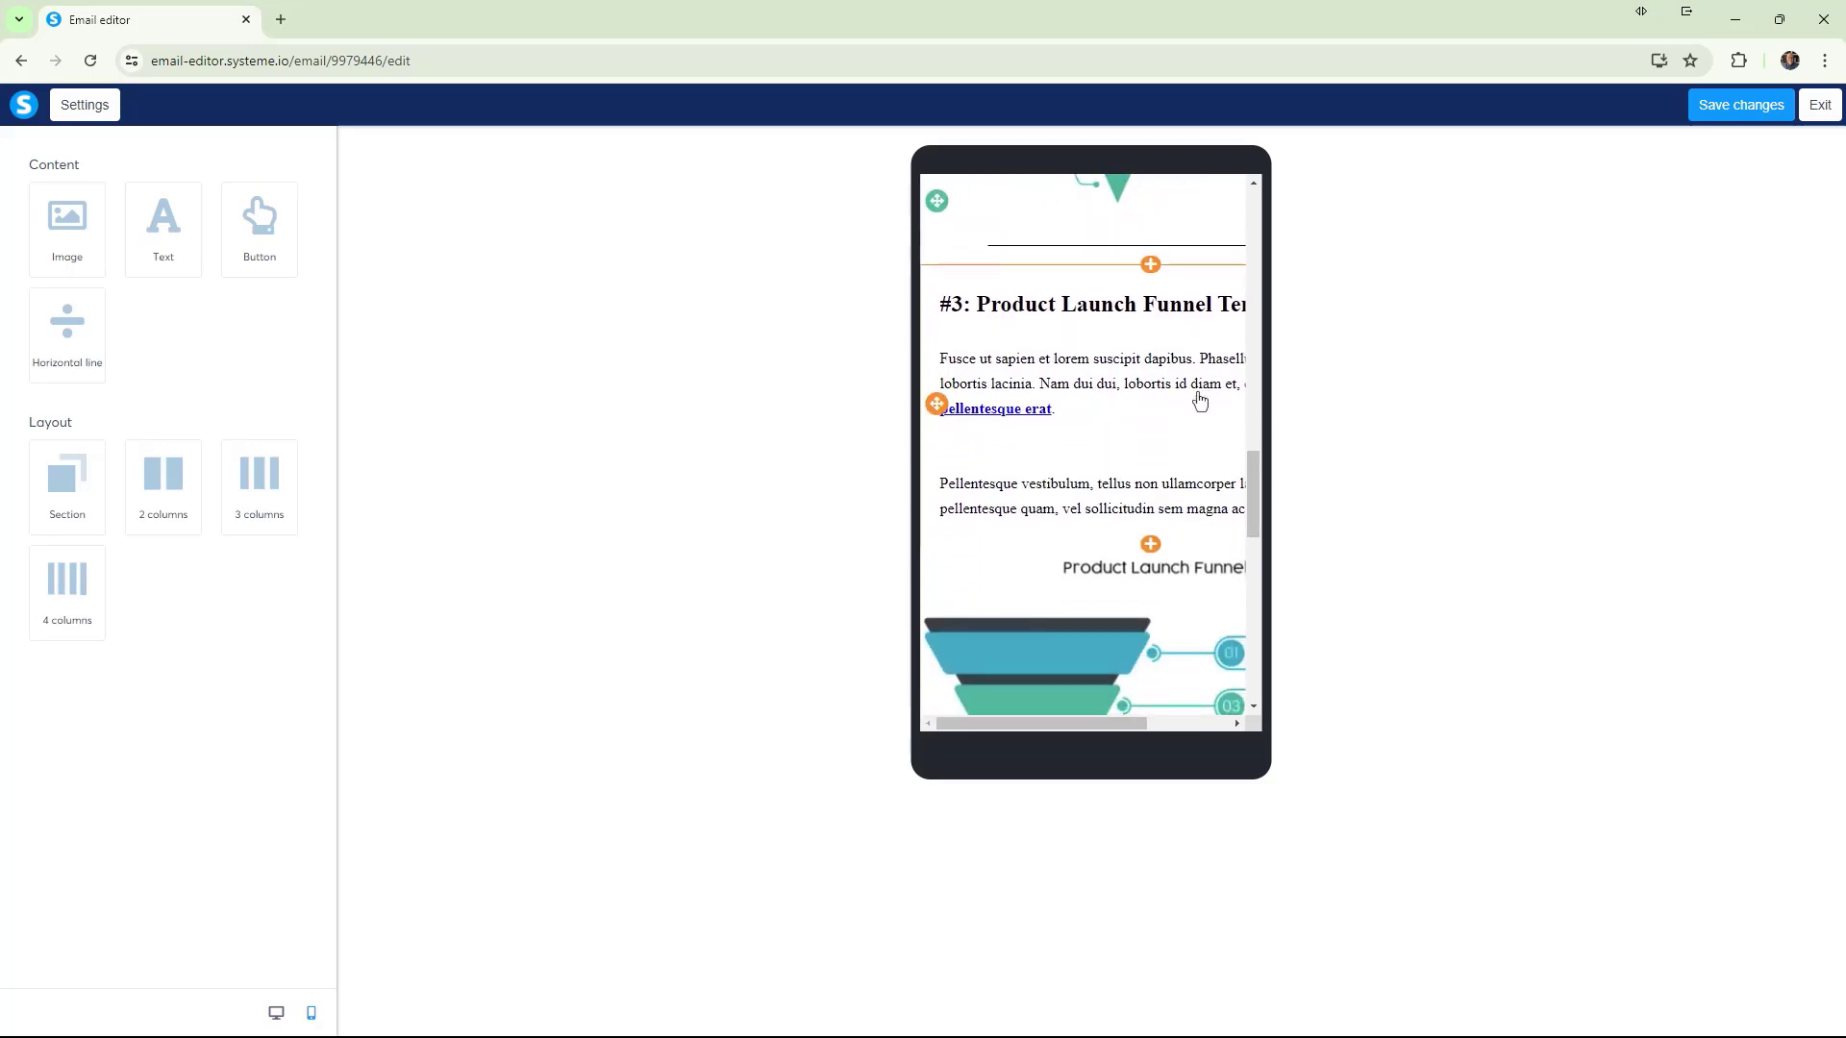
pyautogui.scroll(-5, 1199, 400)
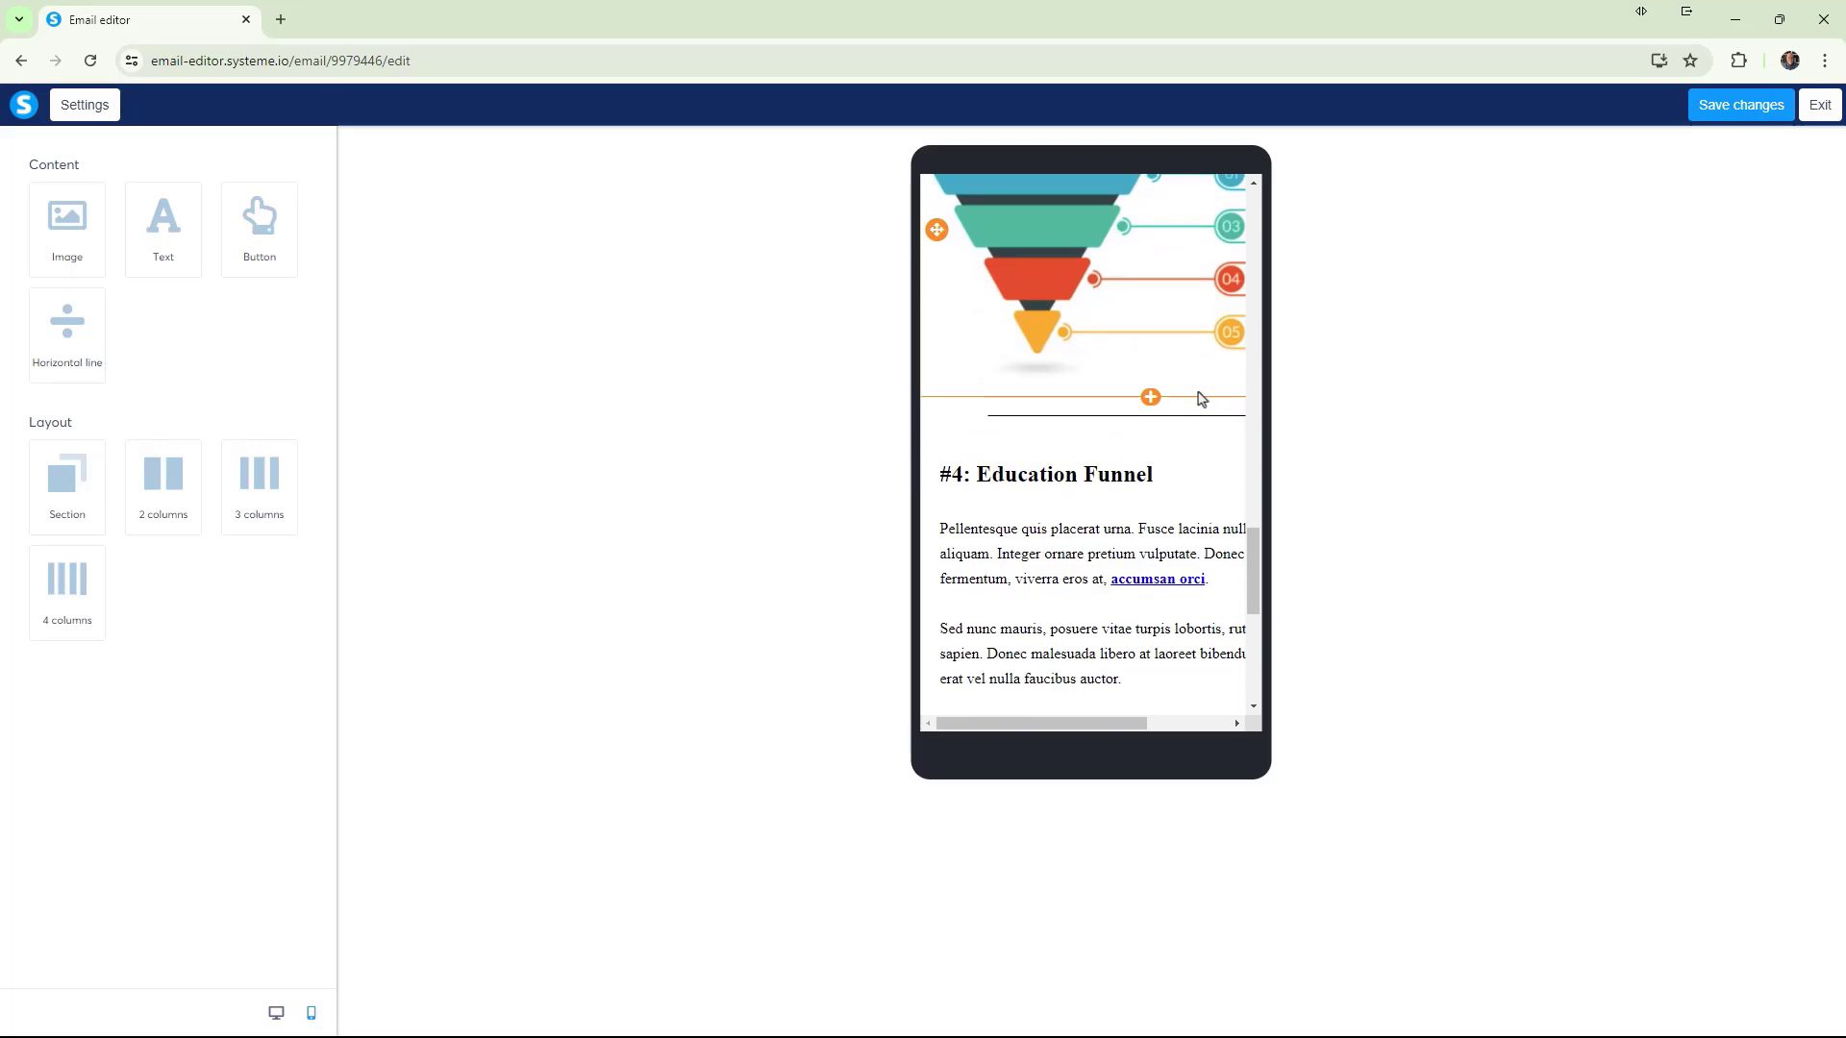
pyautogui.scroll(-2, 1200, 398)
pyautogui.scroll(-1, 1200, 401)
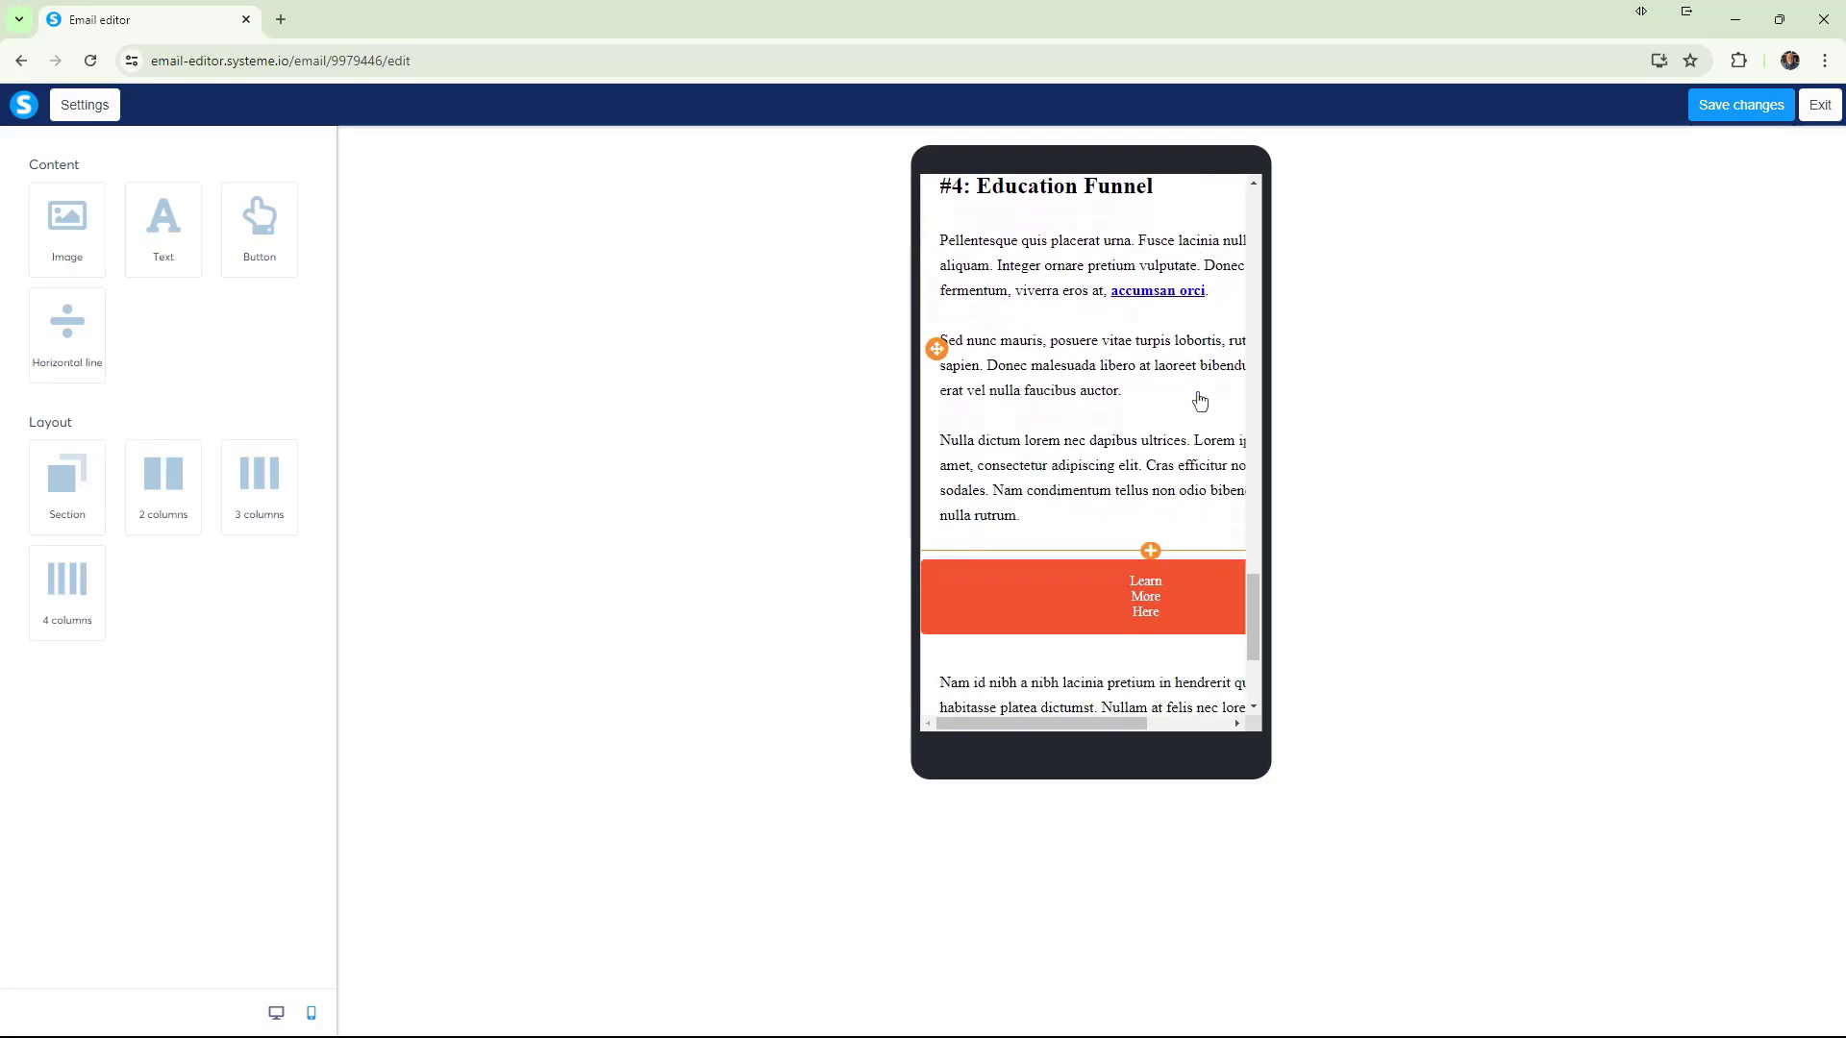
pyautogui.scroll(-1, 1200, 400)
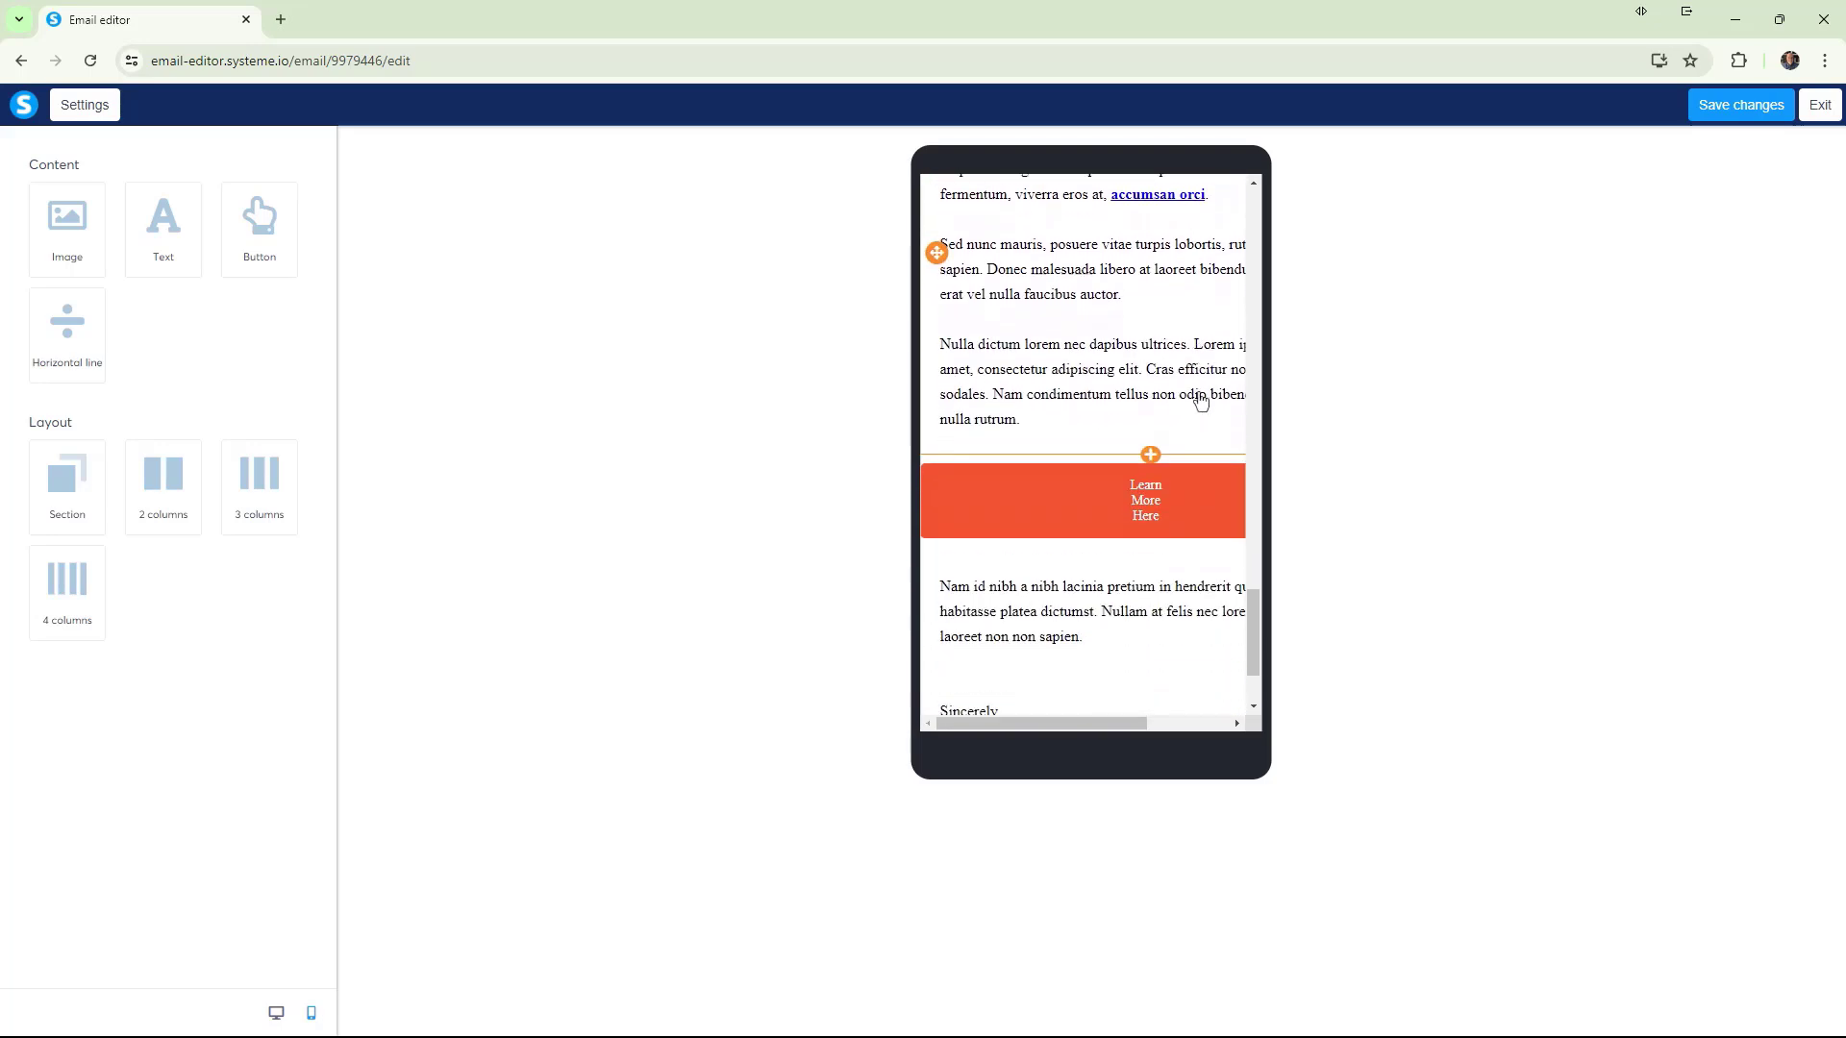
# Set the font size of the Learn More Here button to 30 and view its padding and margin settings.
pyautogui.click(1169, 534)
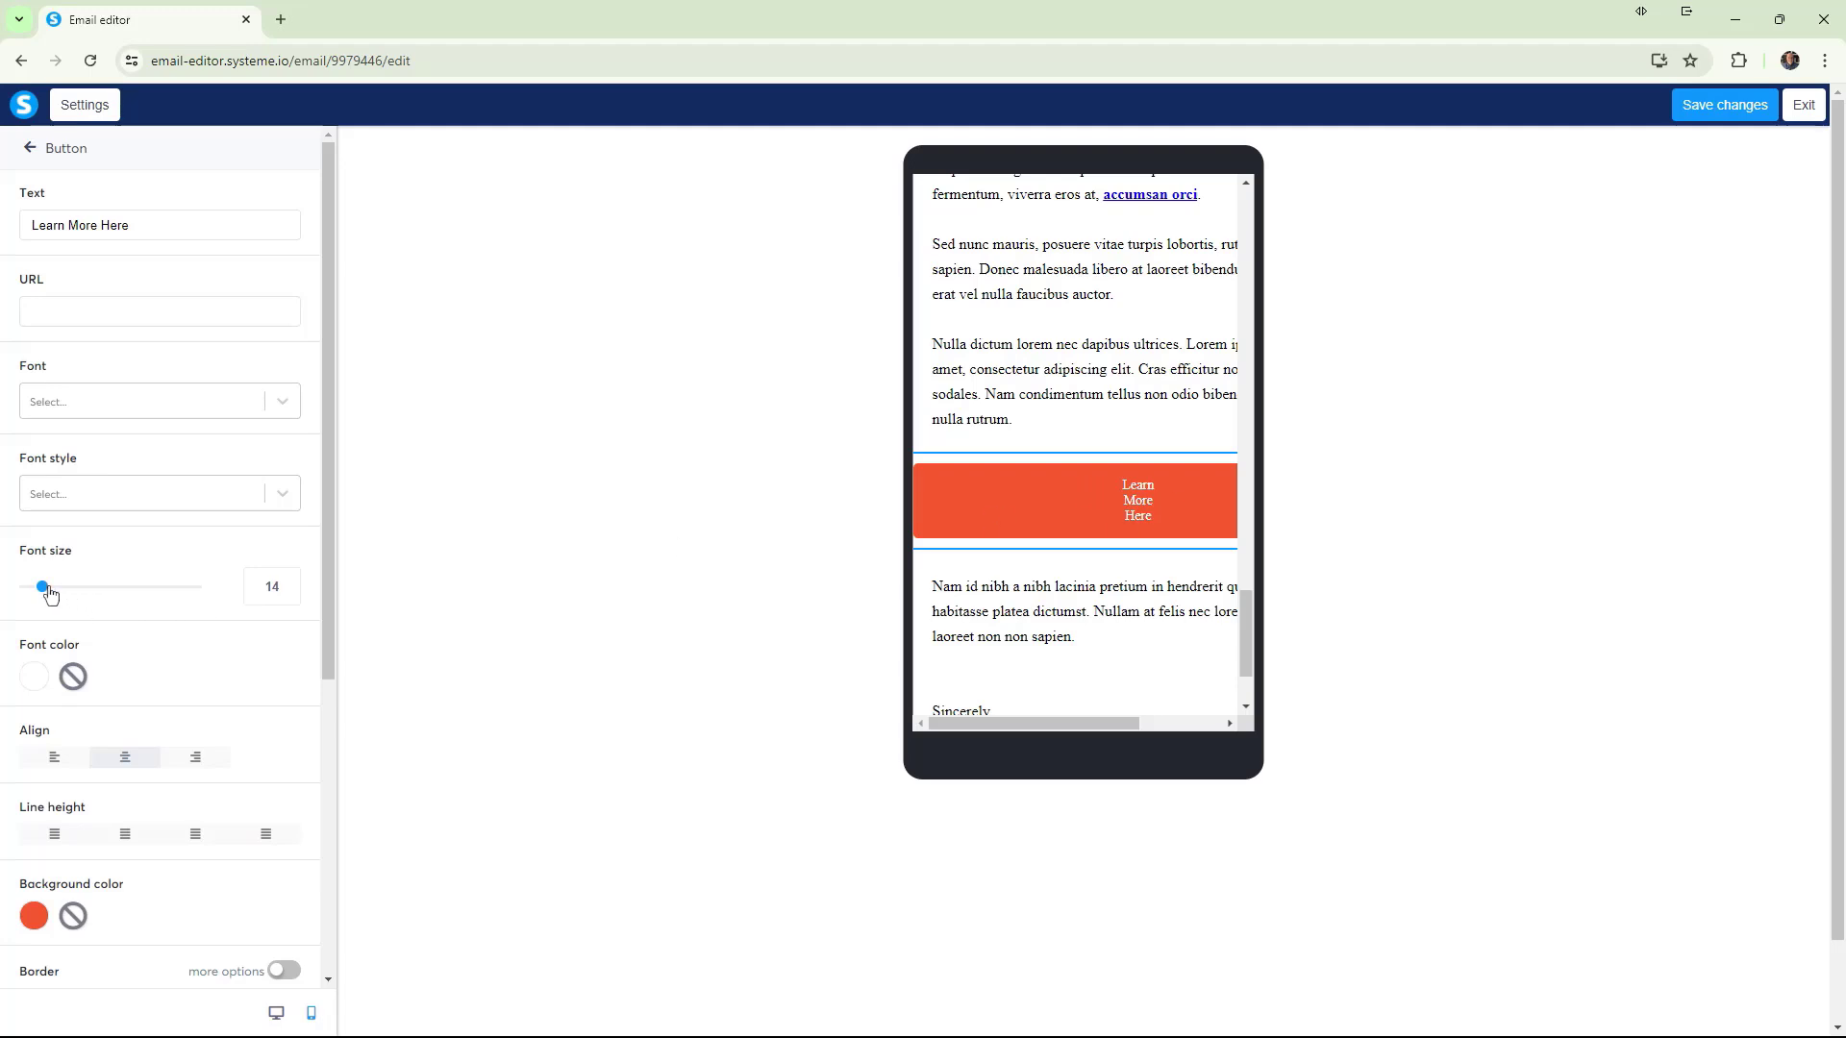
pyautogui.moveTo(46, 595); pyautogui.dragTo(74, 594)
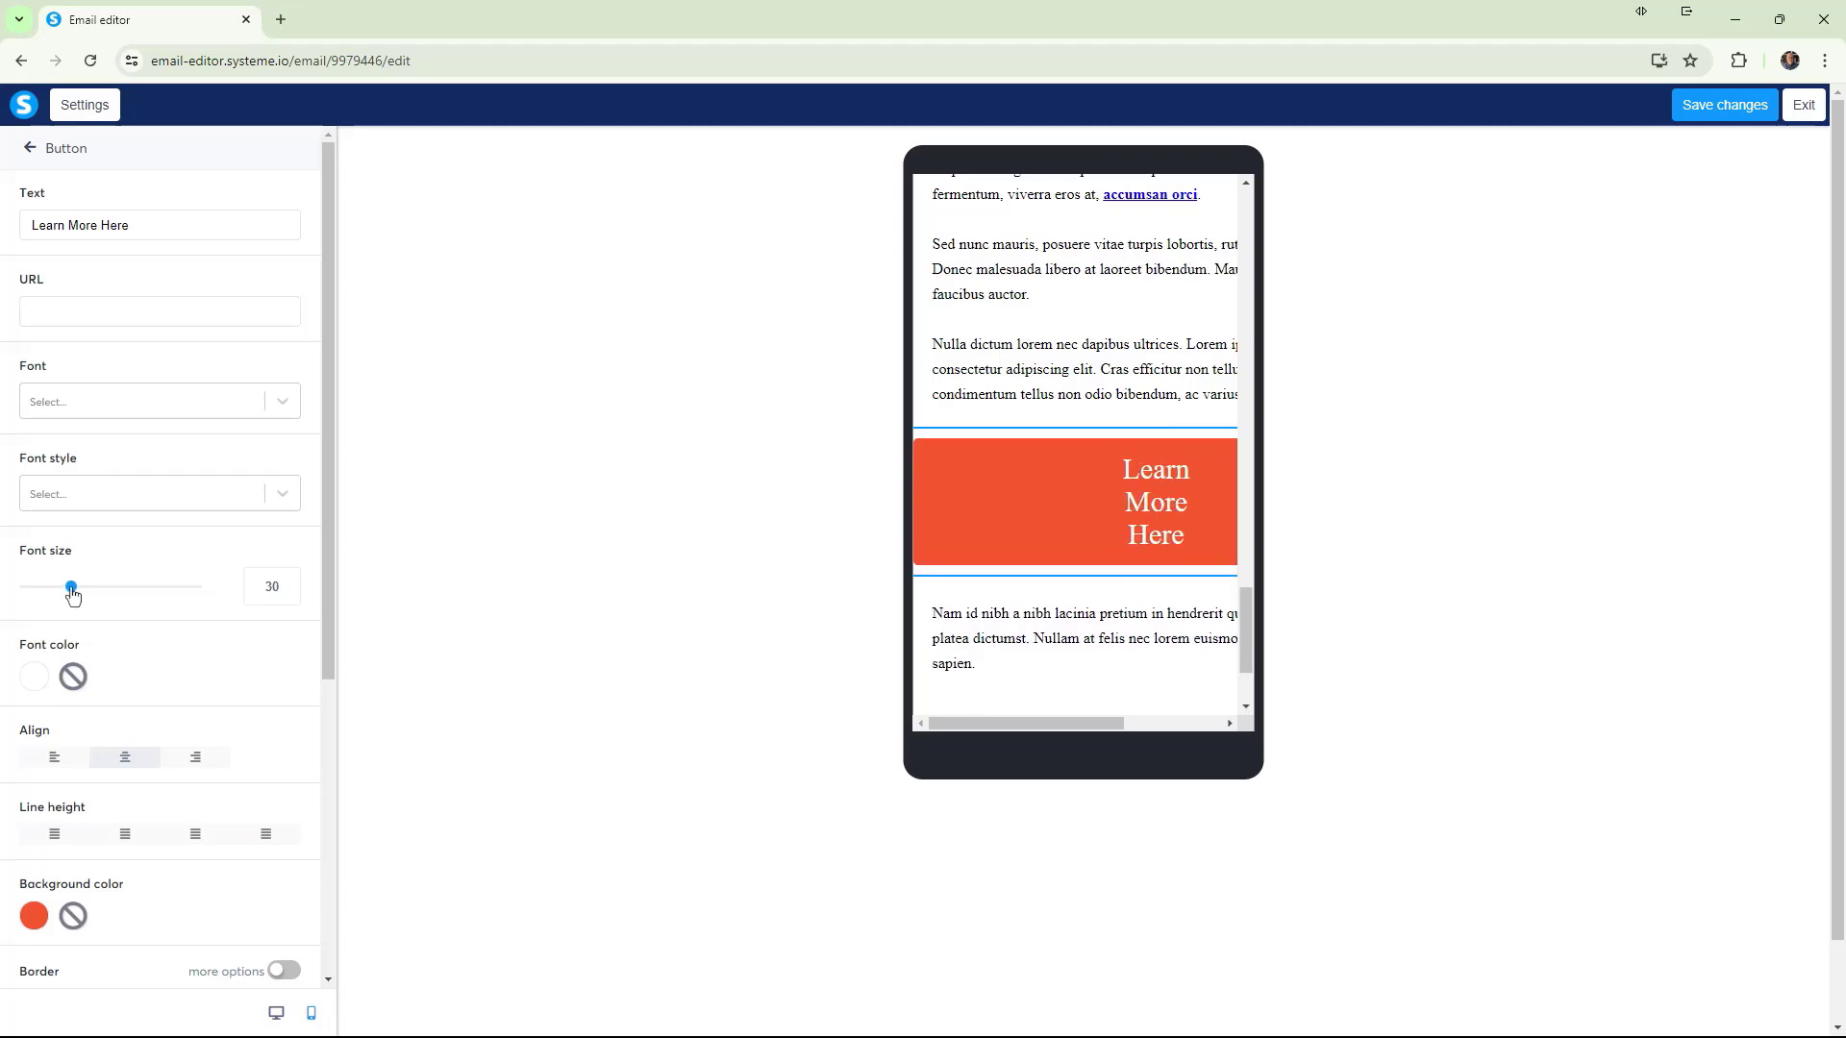
pyautogui.scroll(-1, 240, 615)
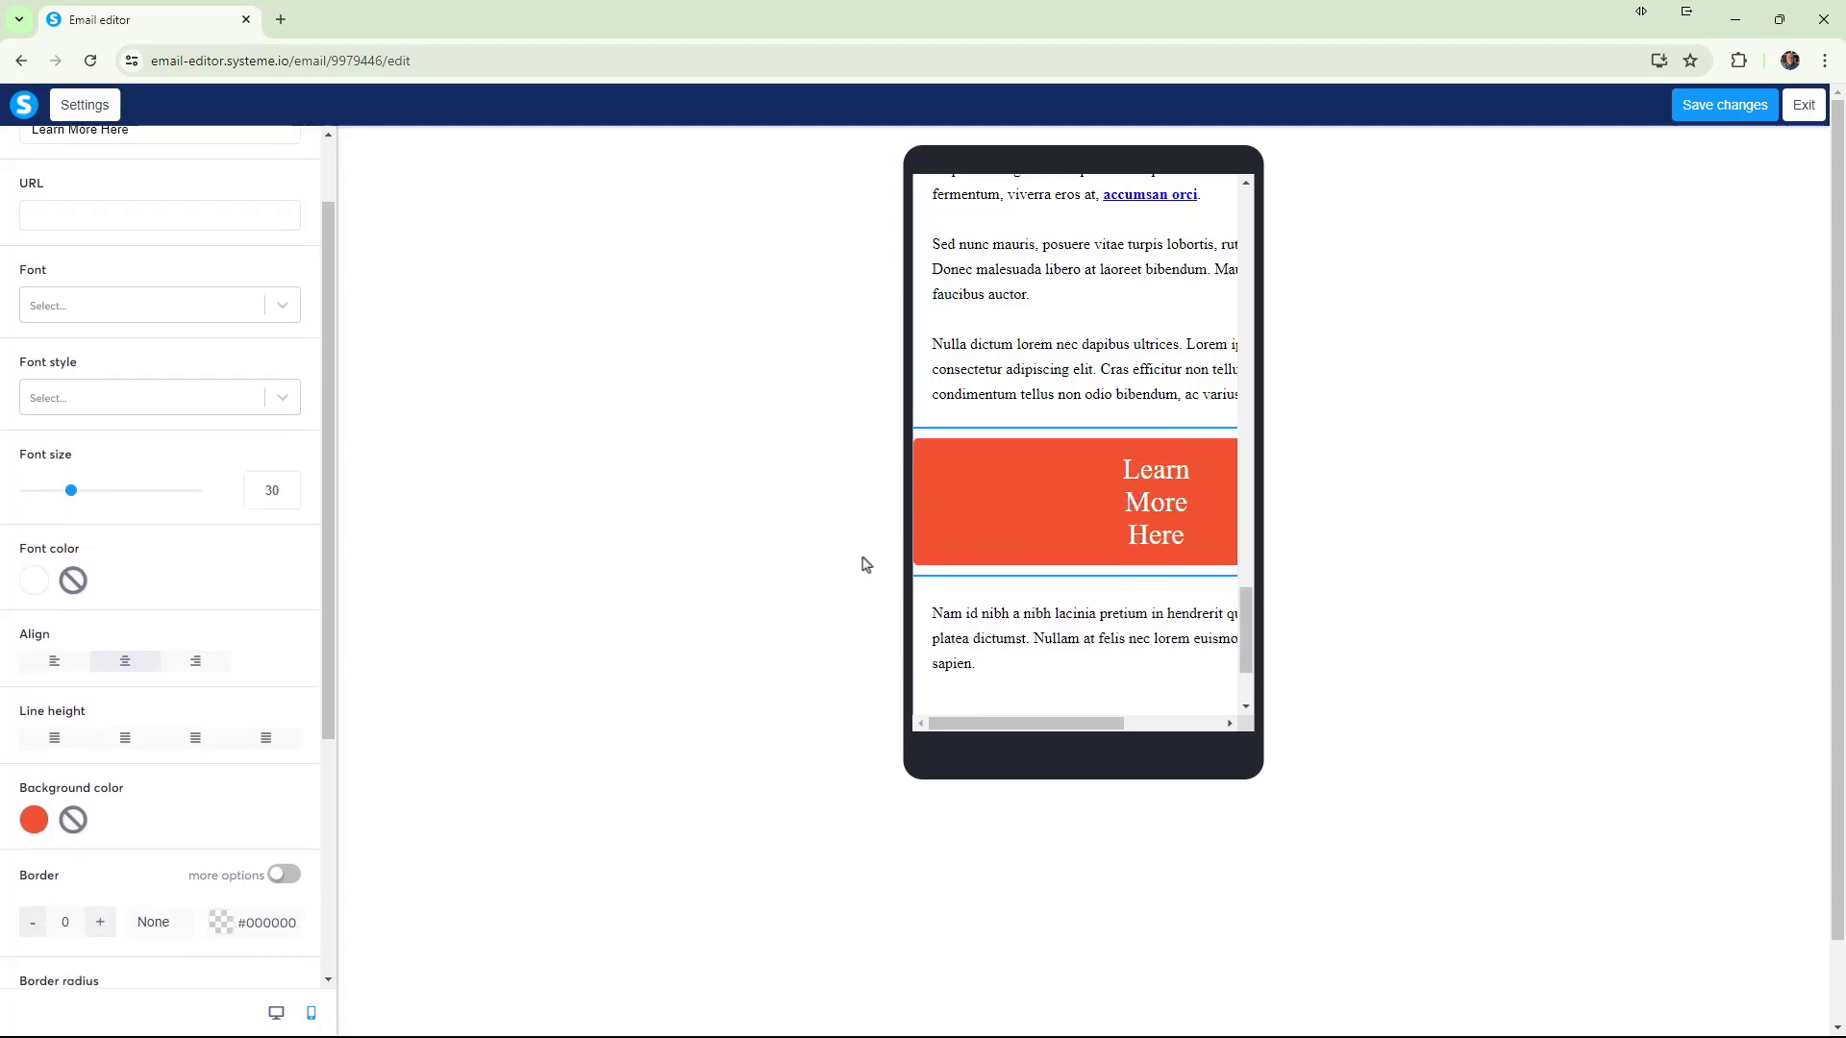
pyautogui.moveTo(329, 630); pyautogui.dragTo(337, 874)
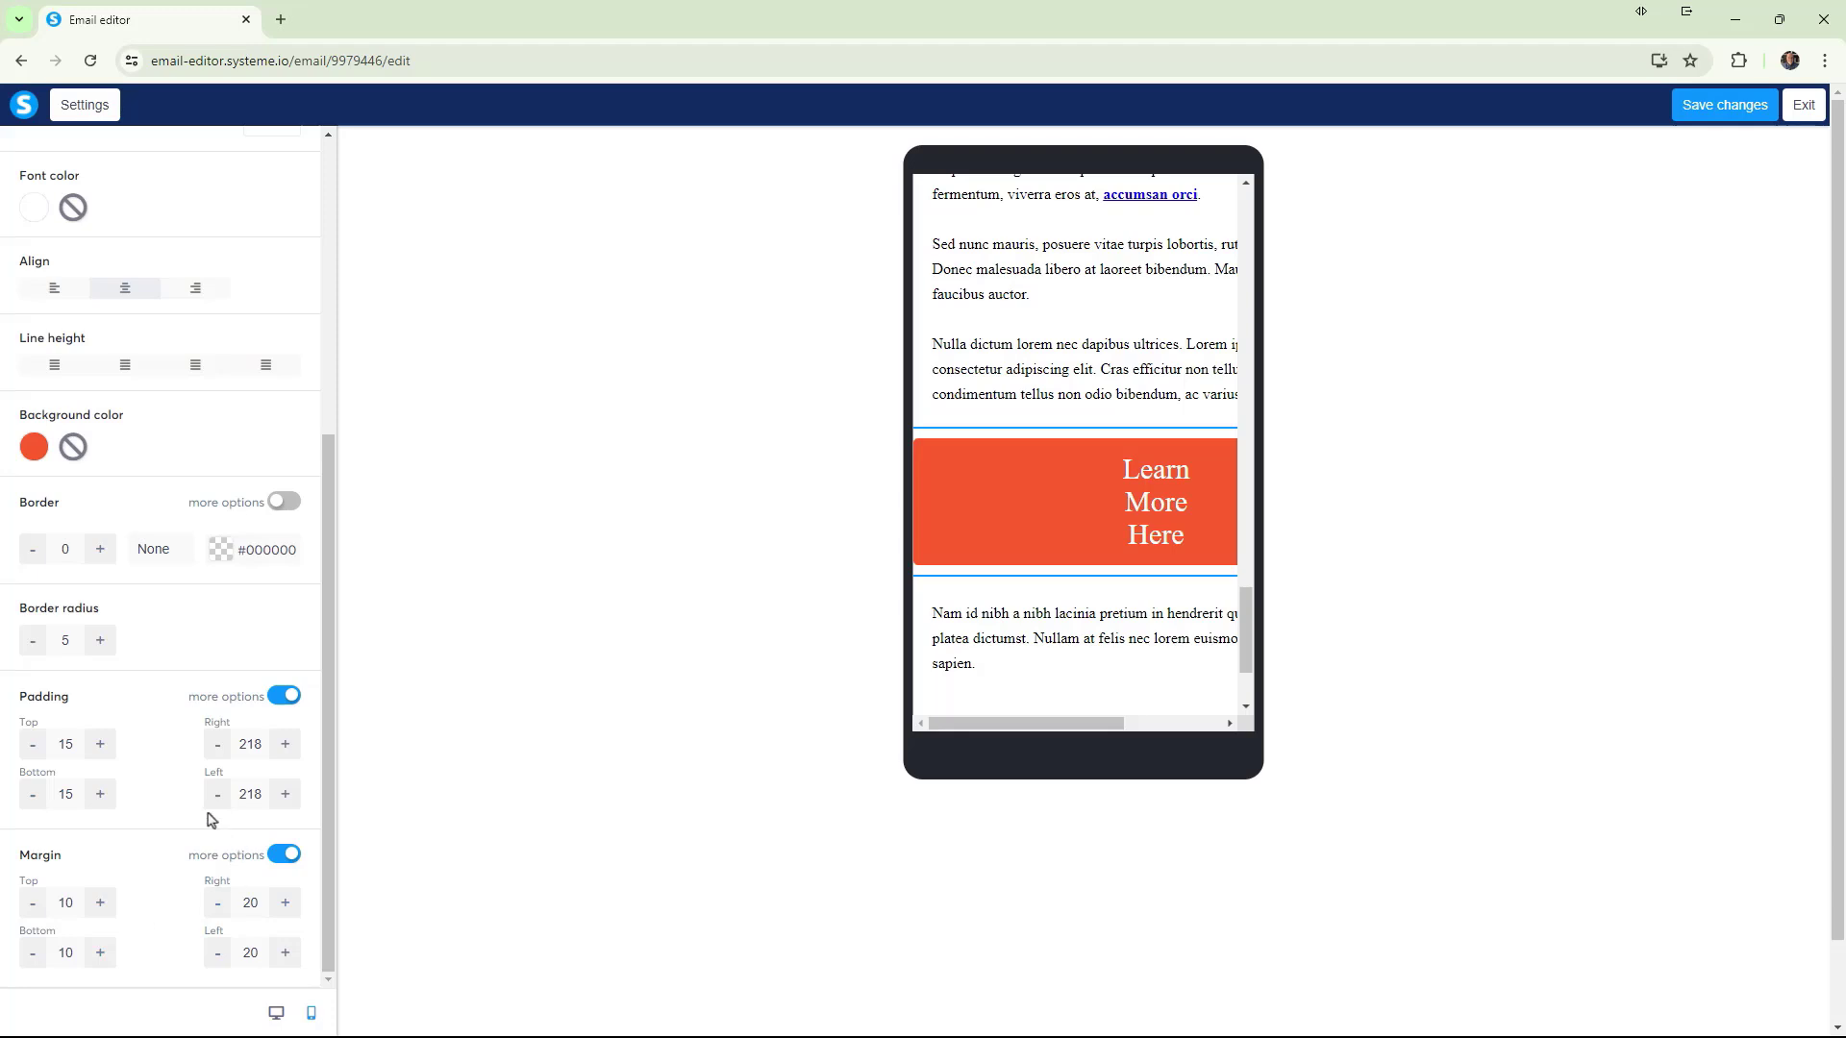
pyautogui.click(1056, 367)
pyautogui.click(1057, 366)
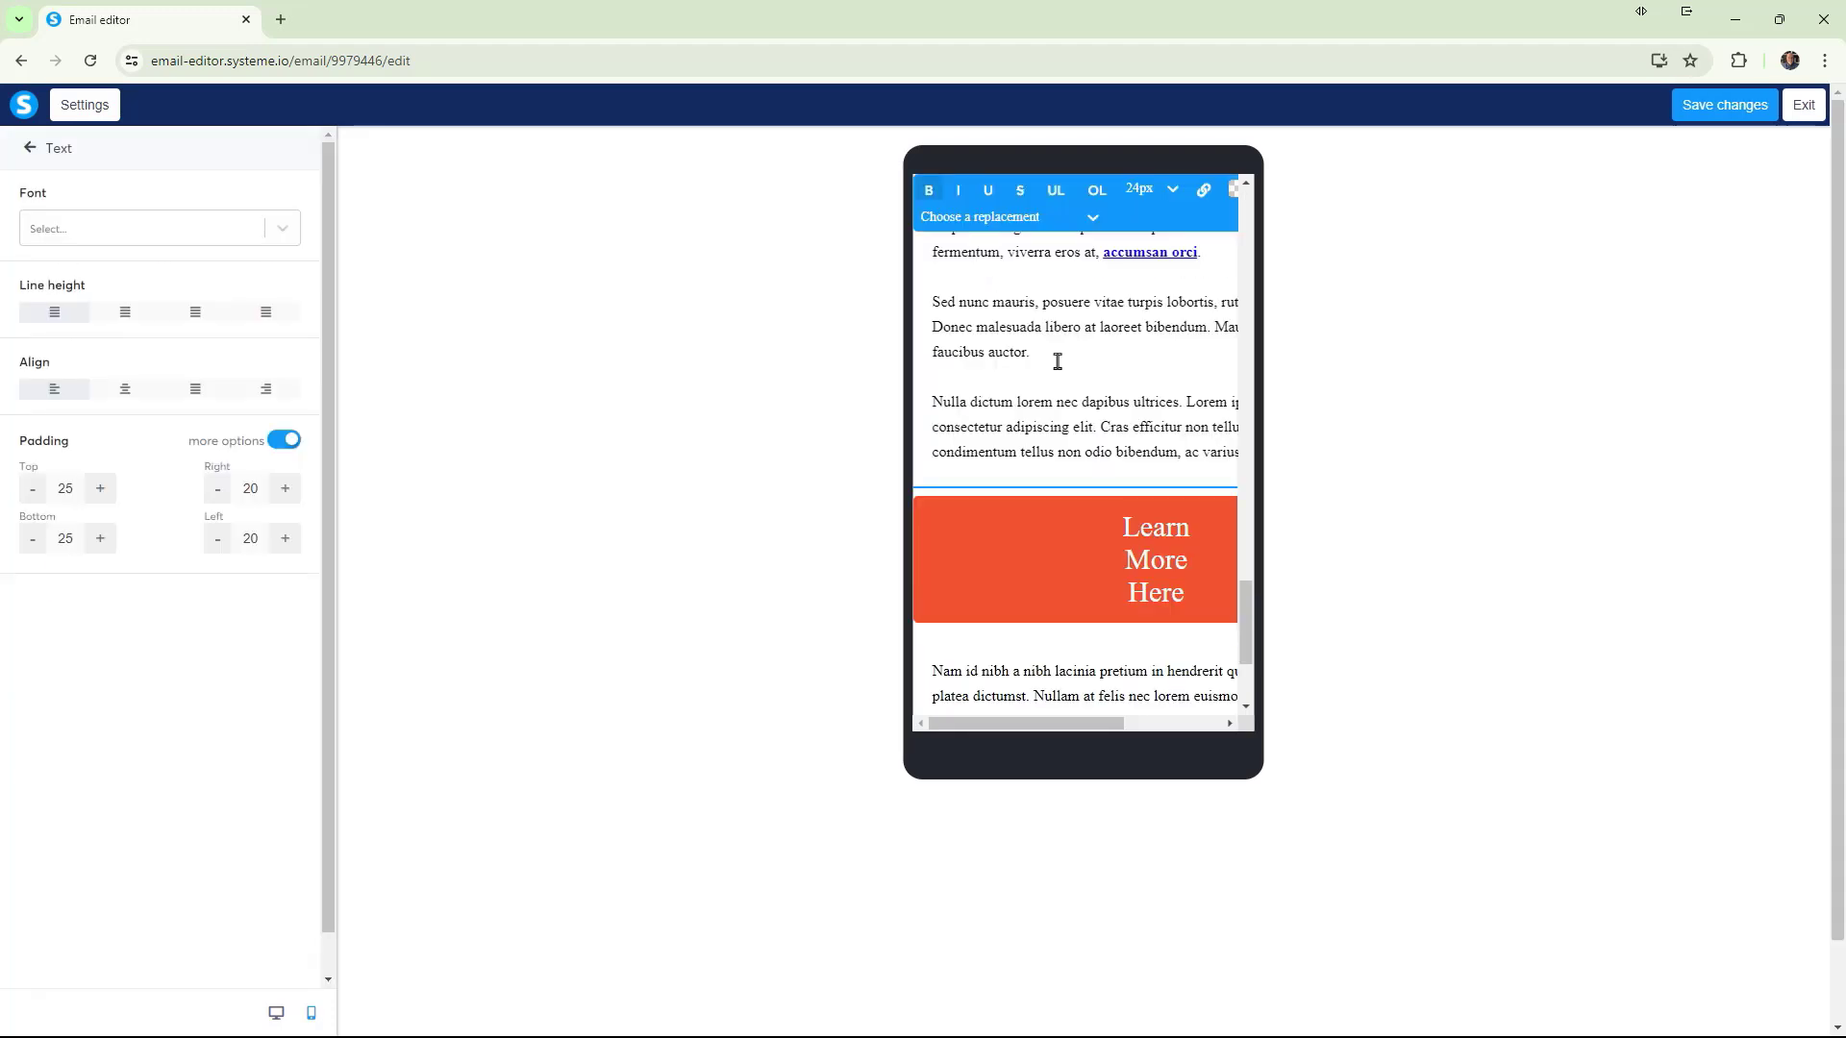
pyautogui.click(1052, 529)
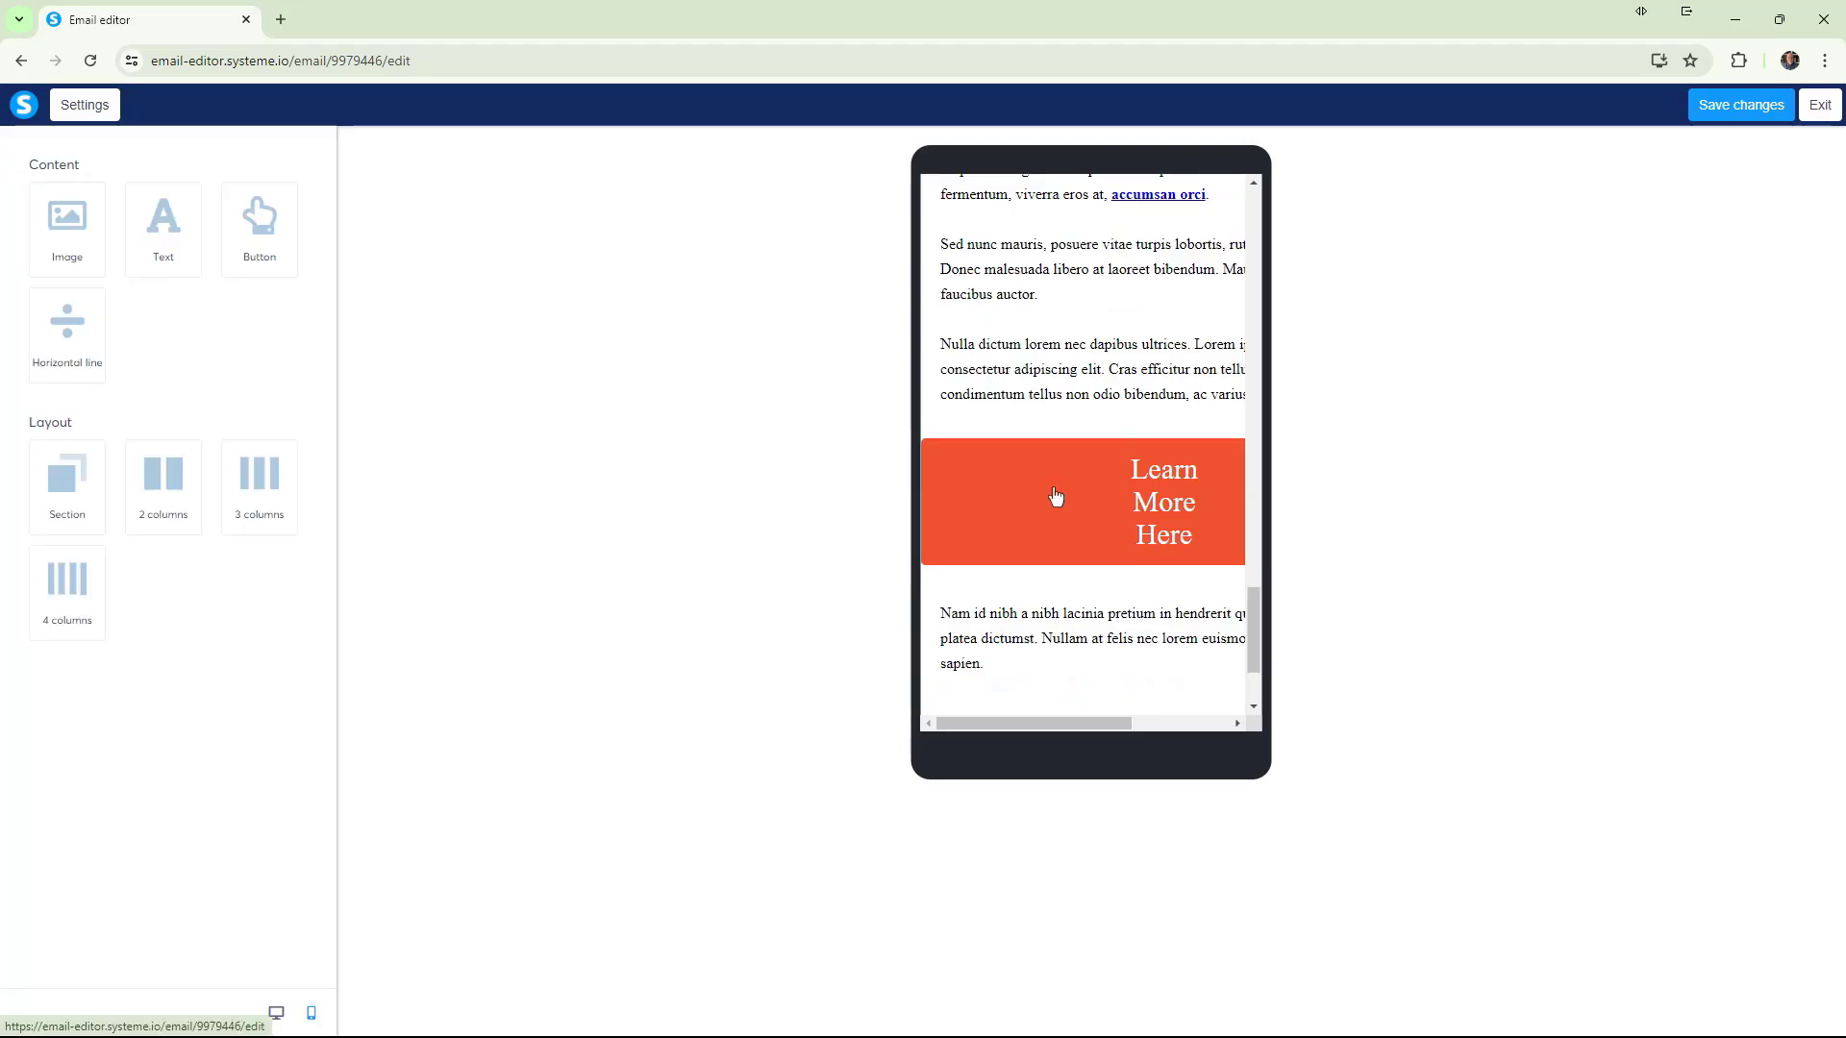
# Set both the right and left padding of the Learn More Here button to 50.
pyautogui.click(1056, 496)
pyautogui.scroll(-3, 334, 635)
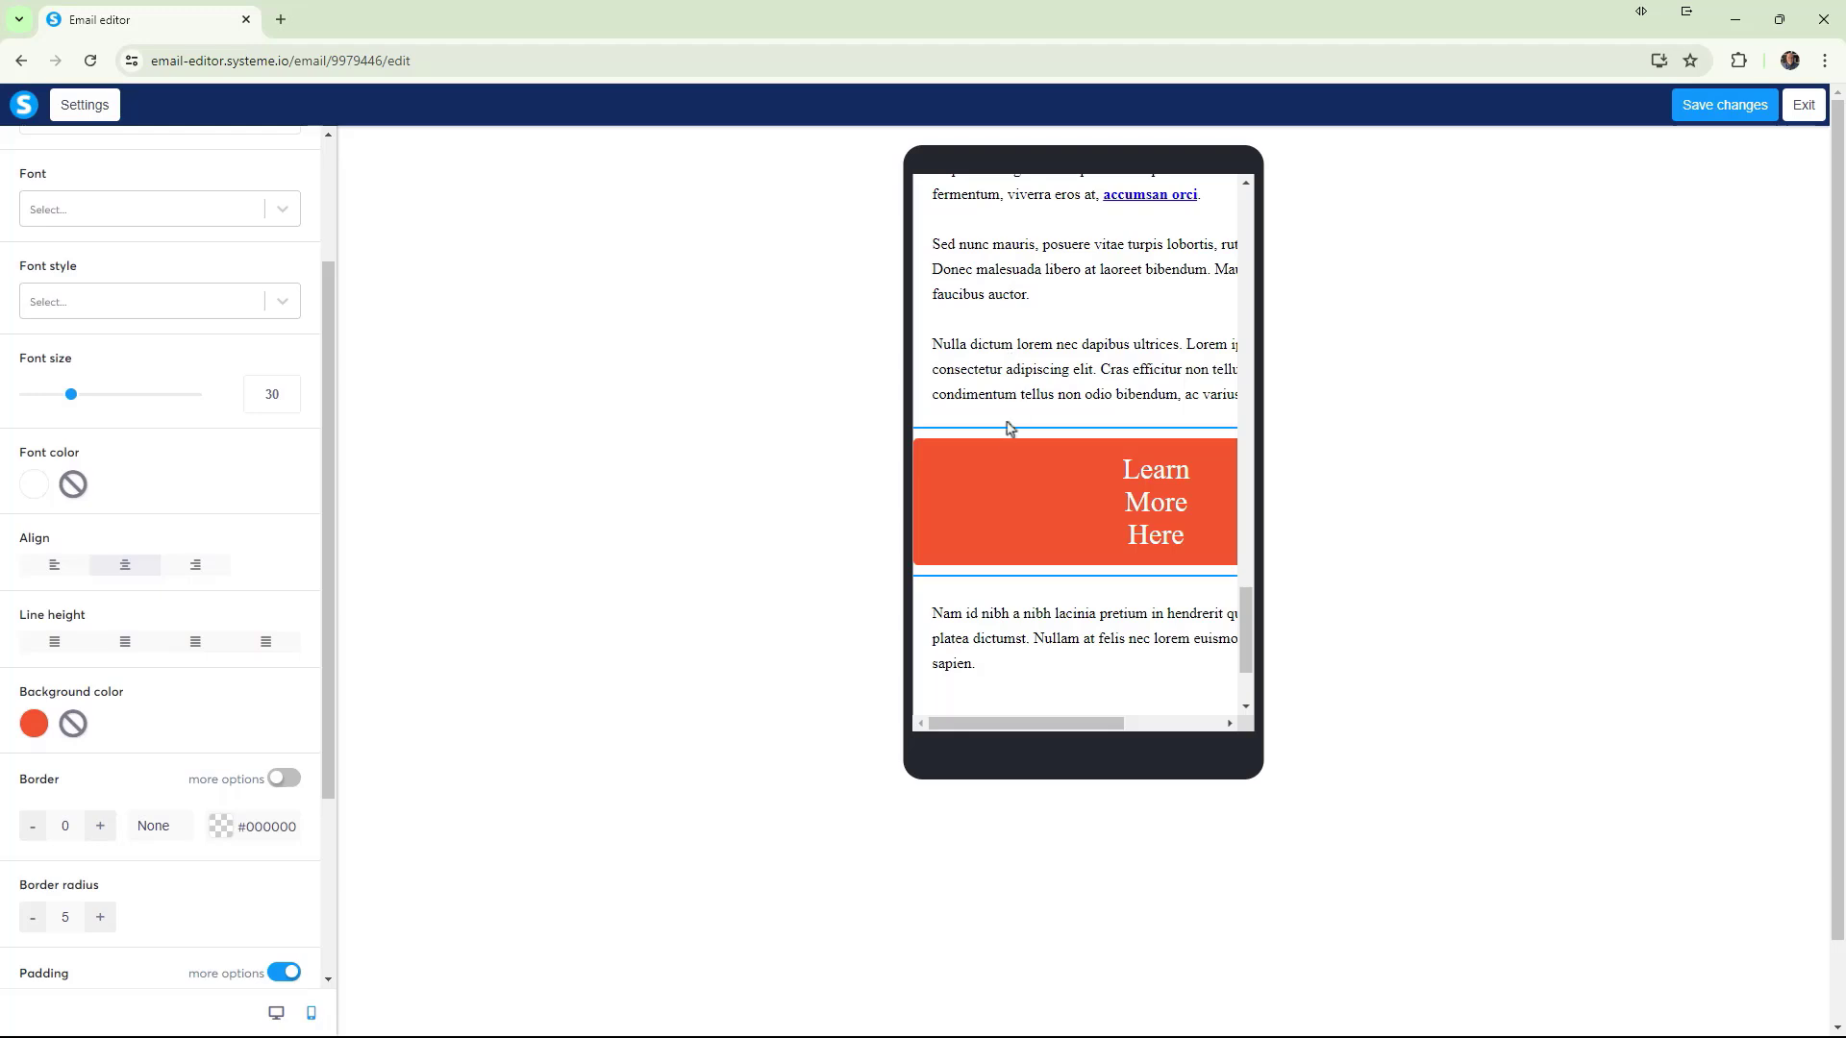
pyautogui.scroll(-3, 159, 636)
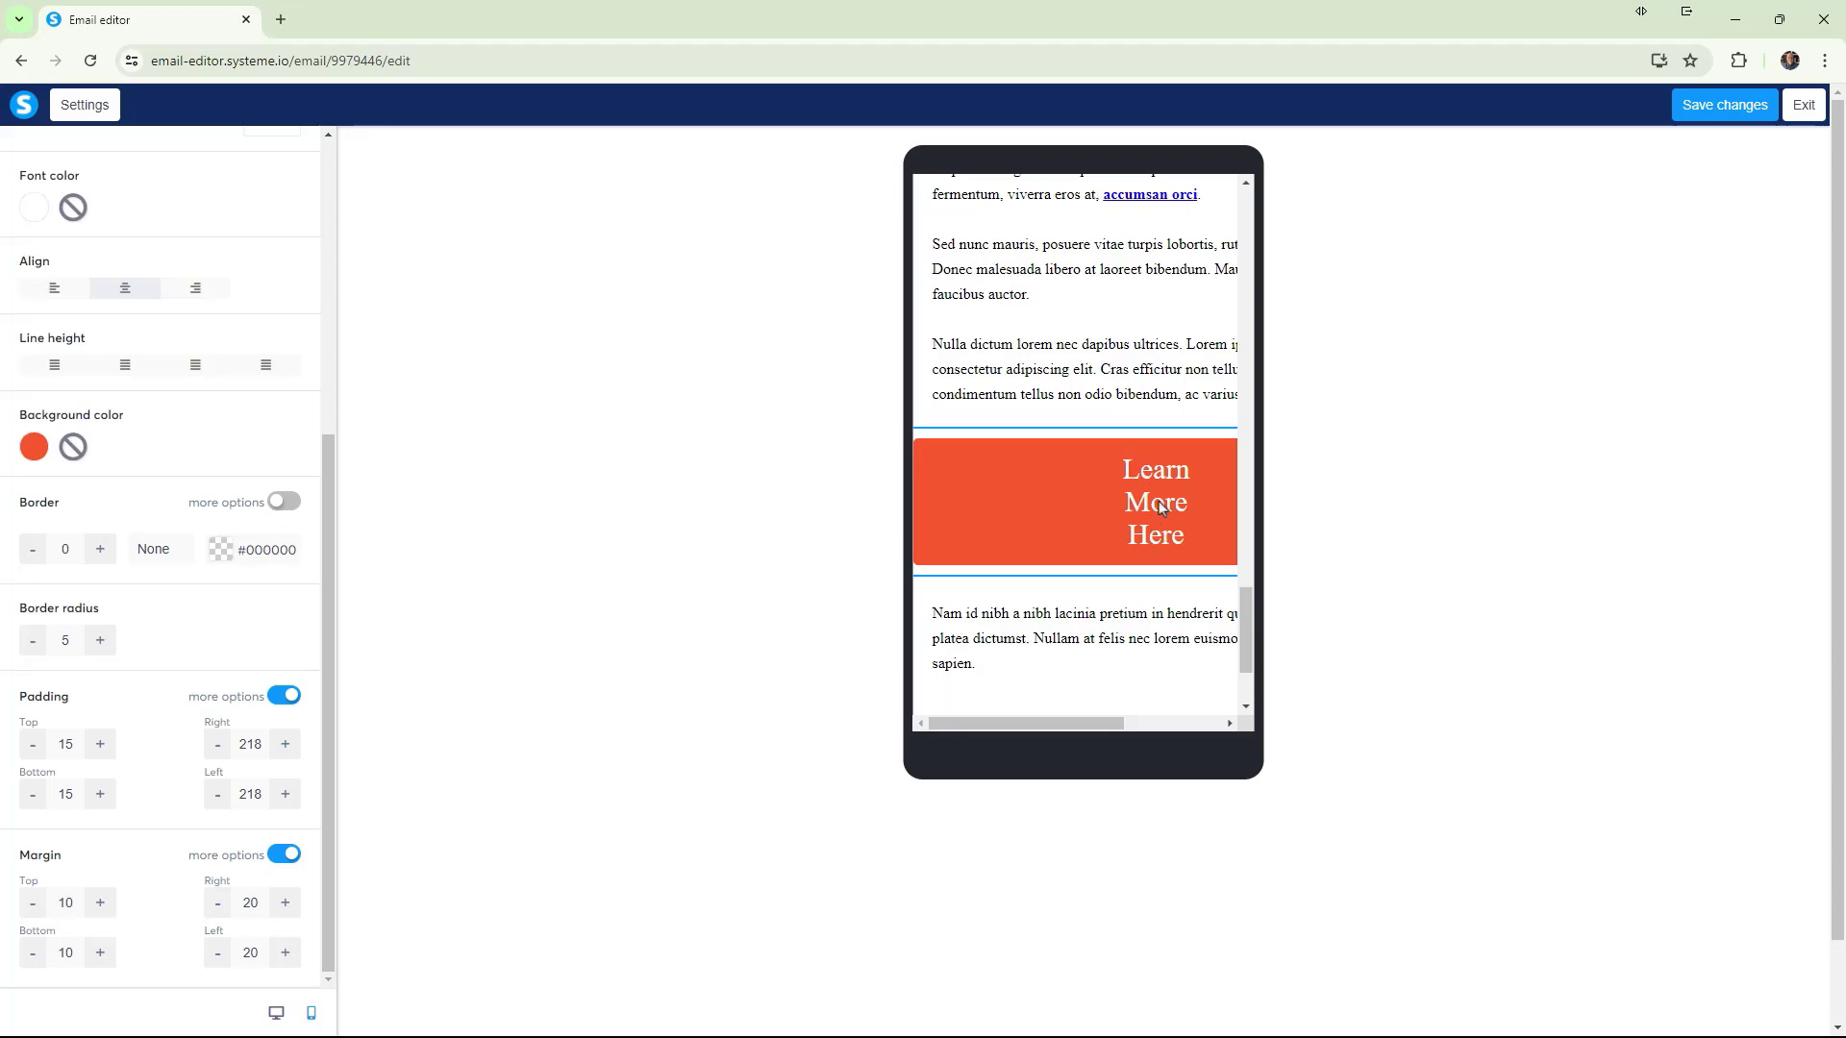
pyautogui.moveTo(254, 744); pyautogui.dragTo(310, 770)
pyautogui.write('50')
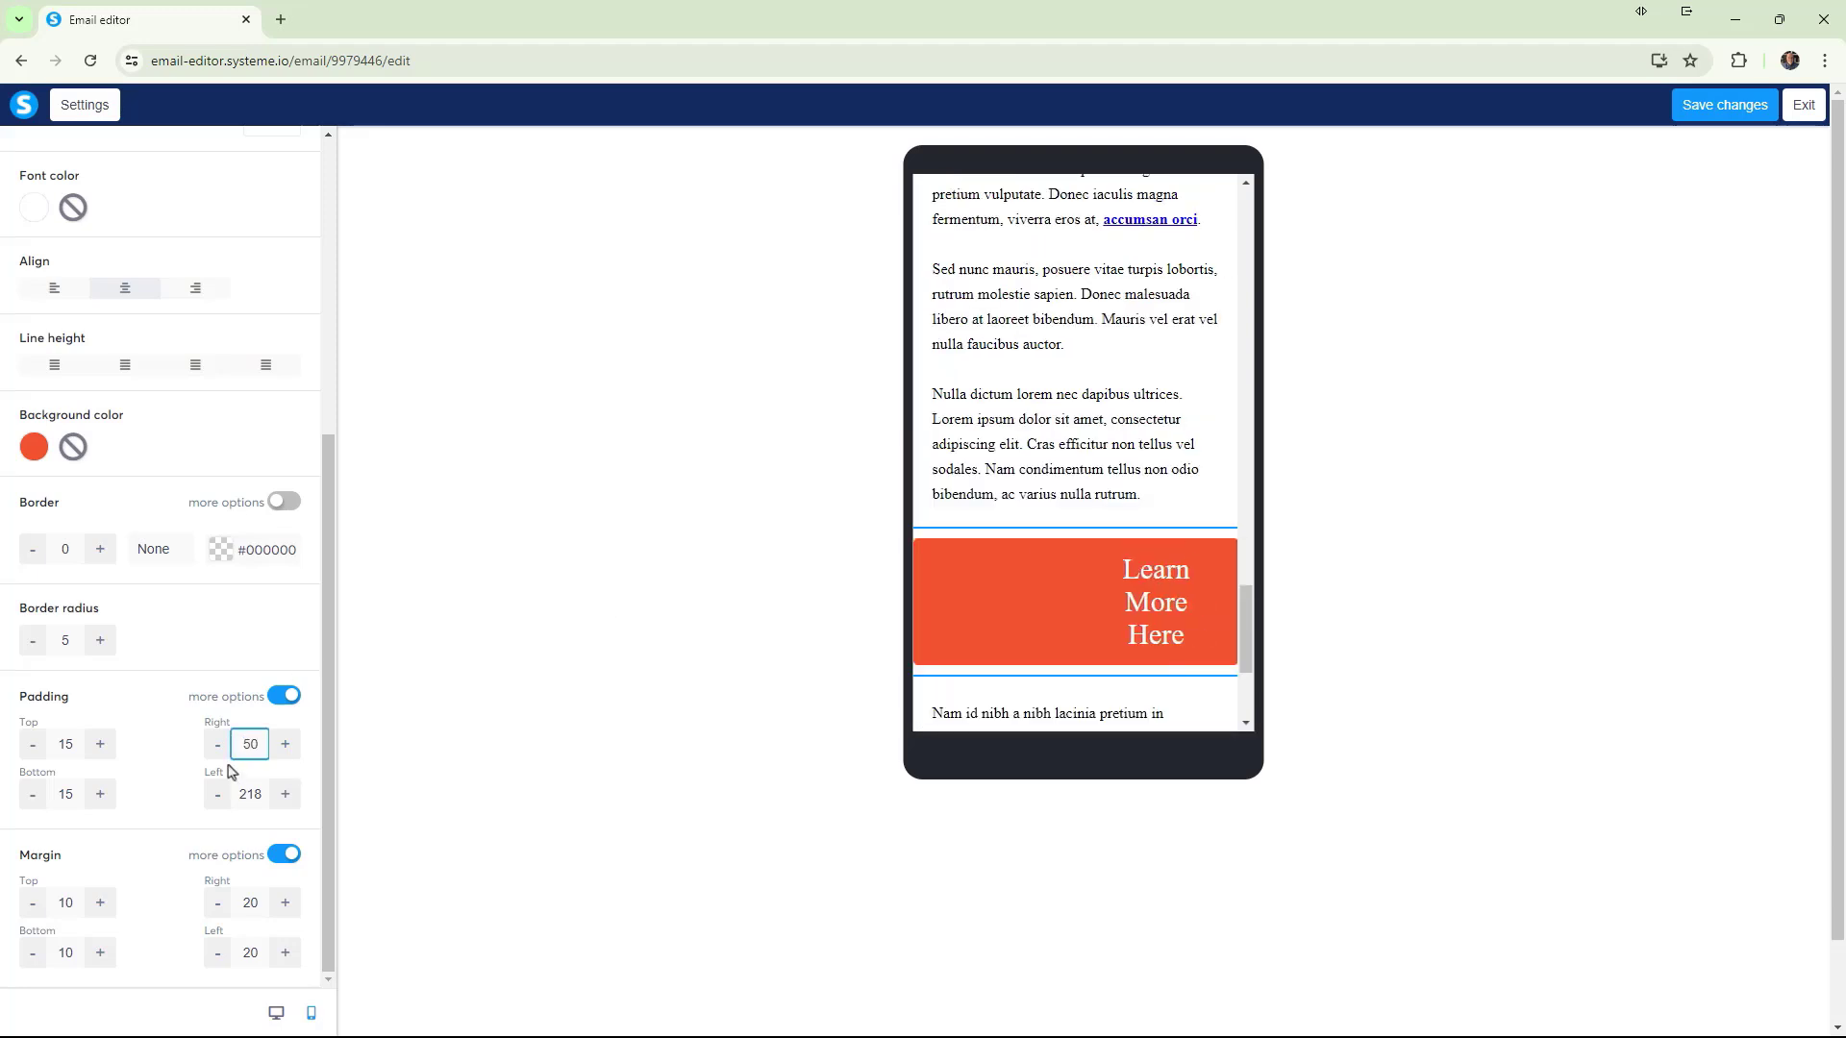
pyautogui.moveTo(238, 795); pyautogui.dragTo(290, 809)
pyautogui.write('50')
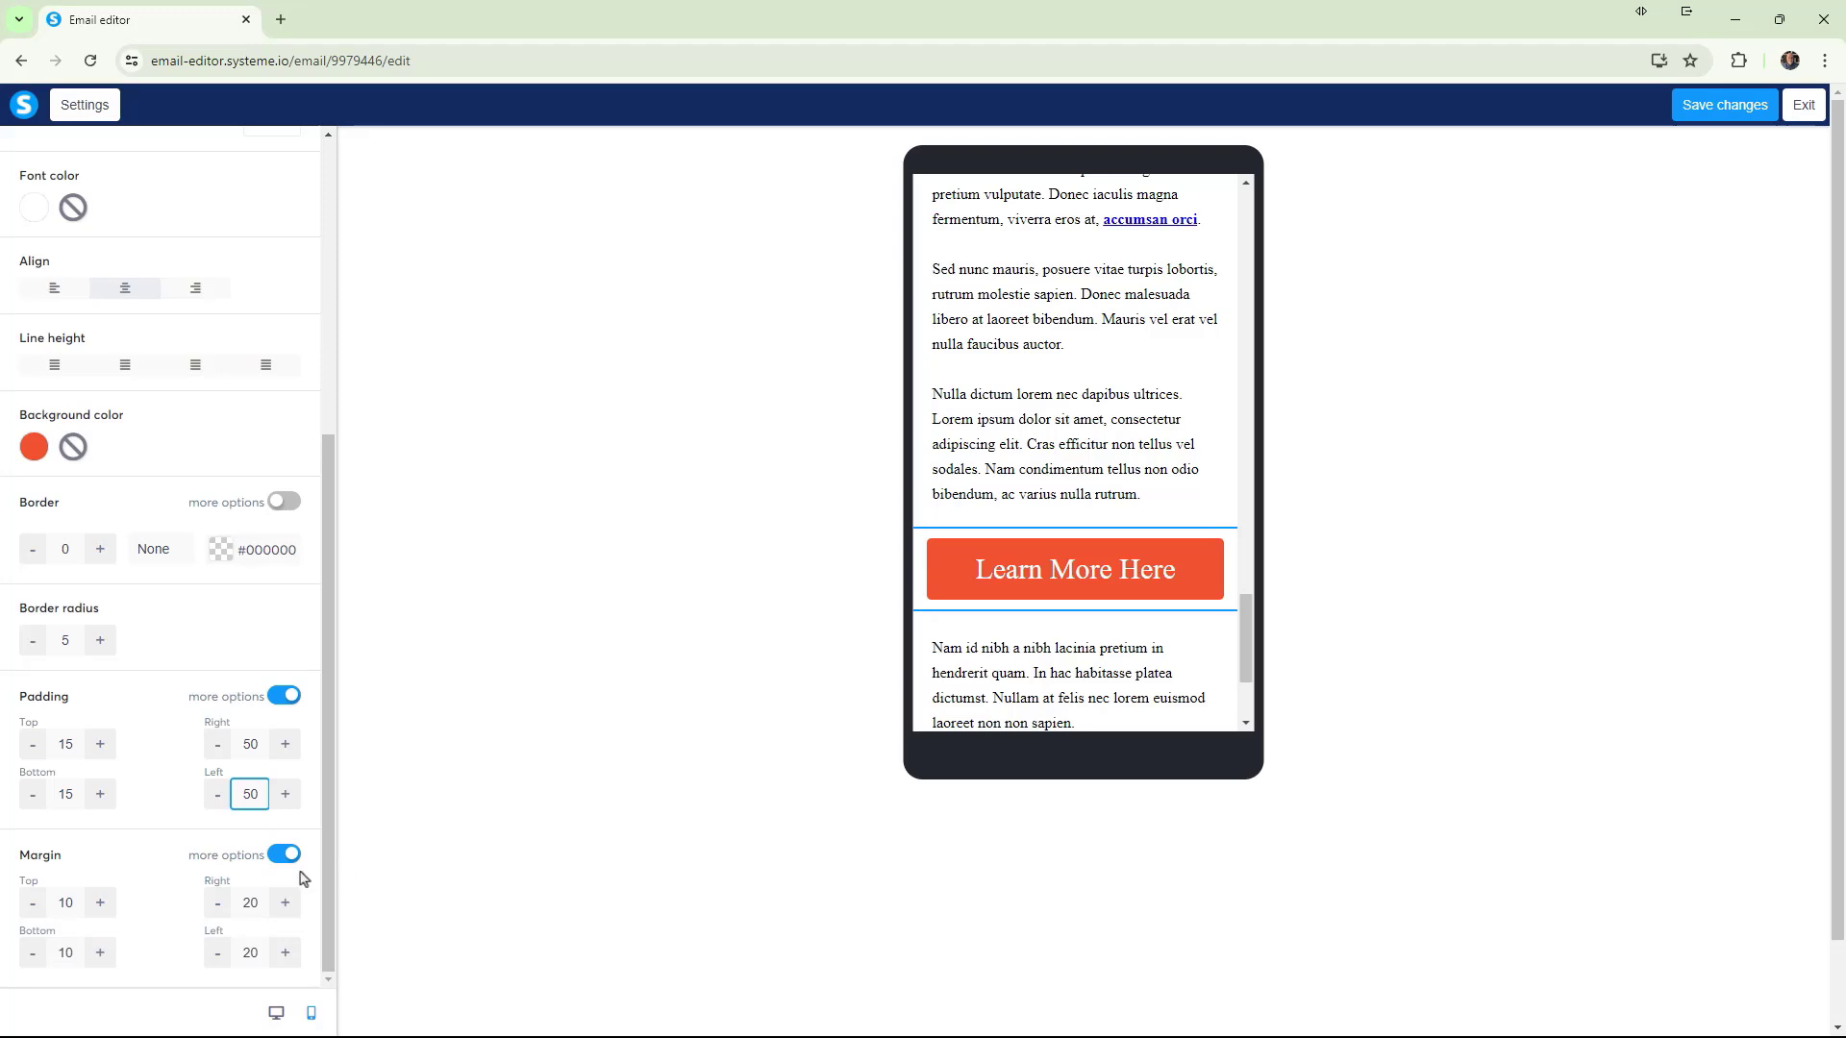
# Check the Learn More Here button in the desktop and mobile previews and save the email changes.
pyautogui.click(276, 1013)
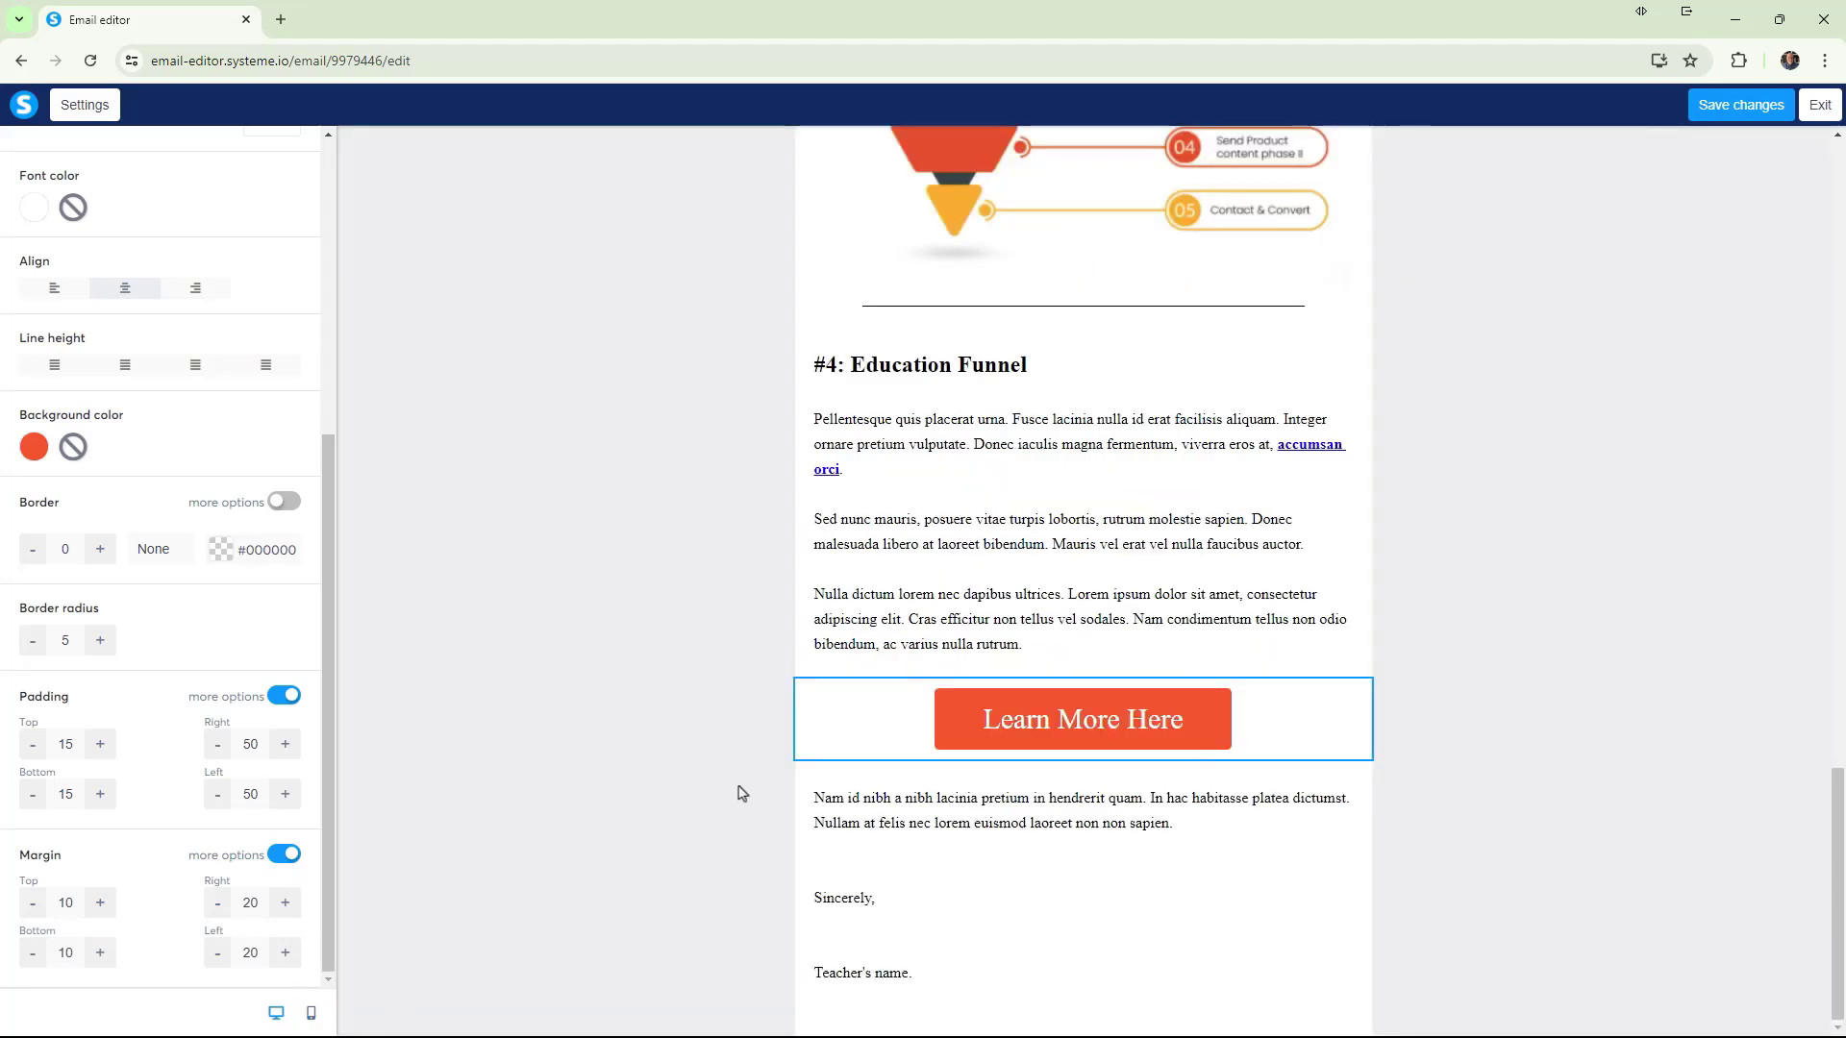
pyautogui.click(312, 1014)
pyautogui.scroll(-1, 1169, 423)
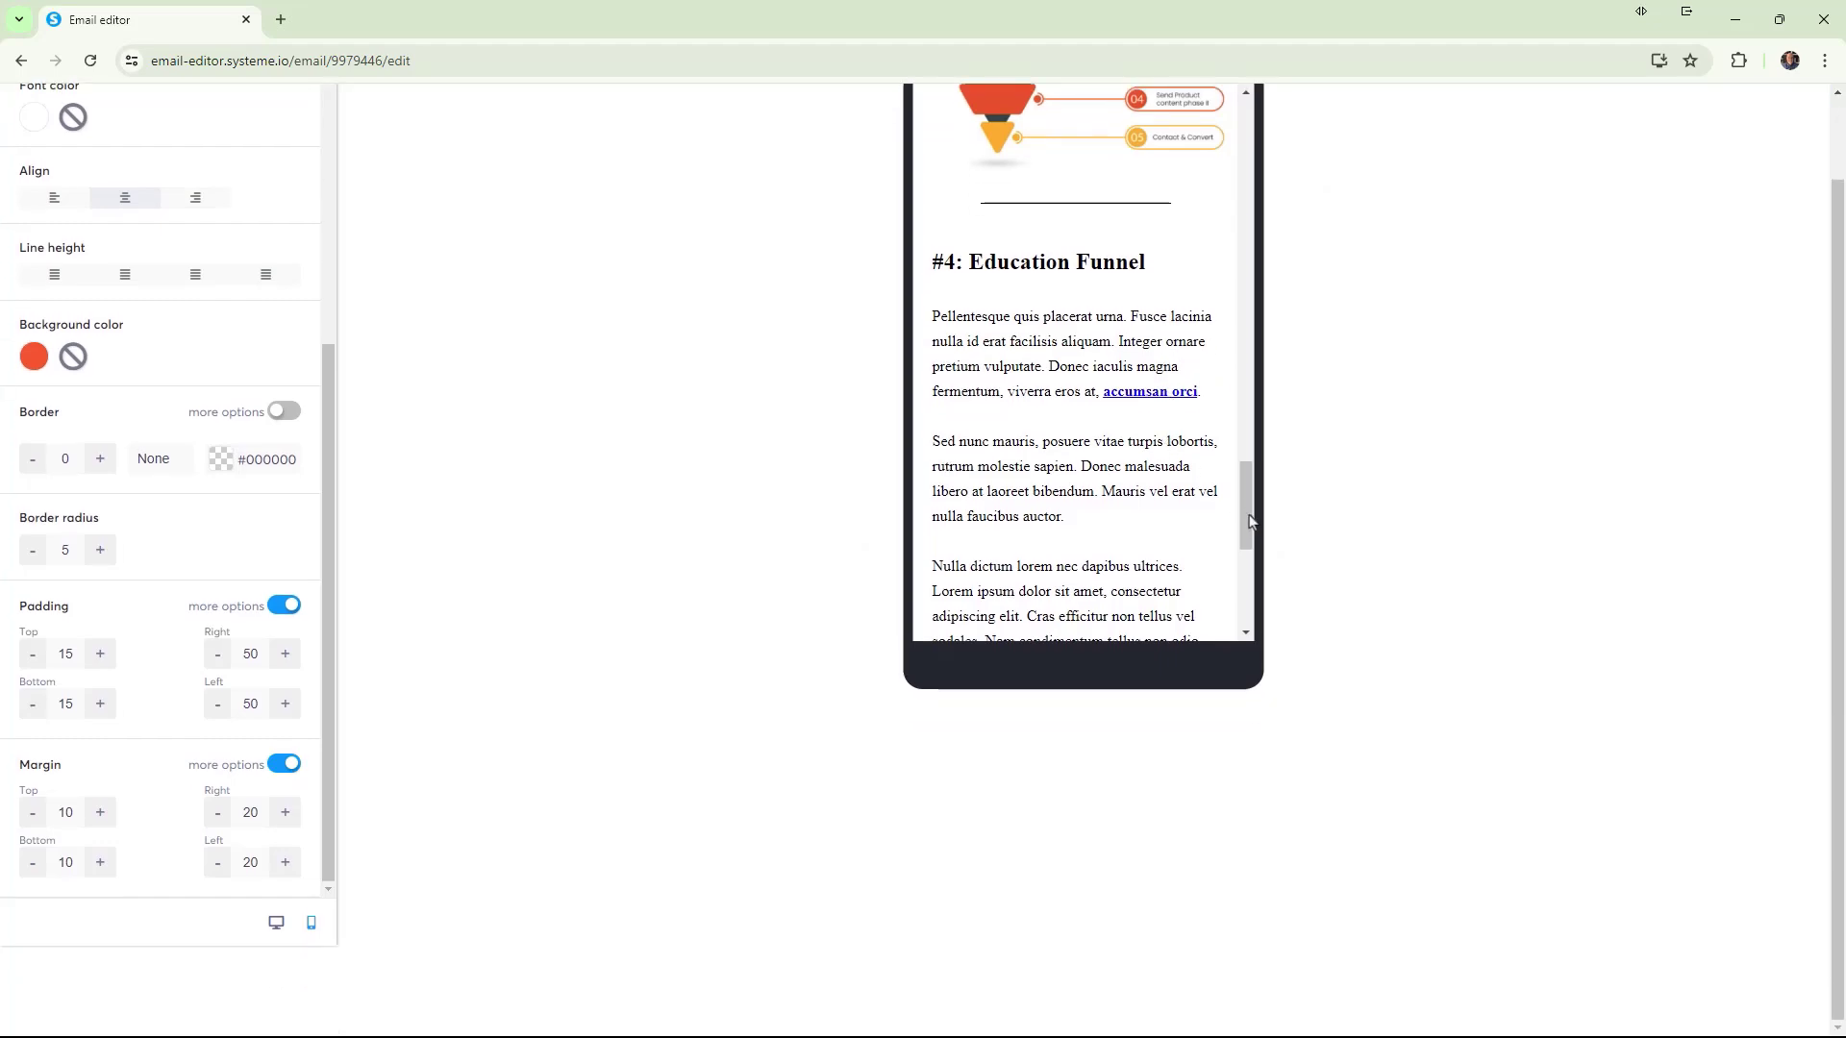
pyautogui.click(1252, 590)
pyautogui.scroll(-5, 1241, 562)
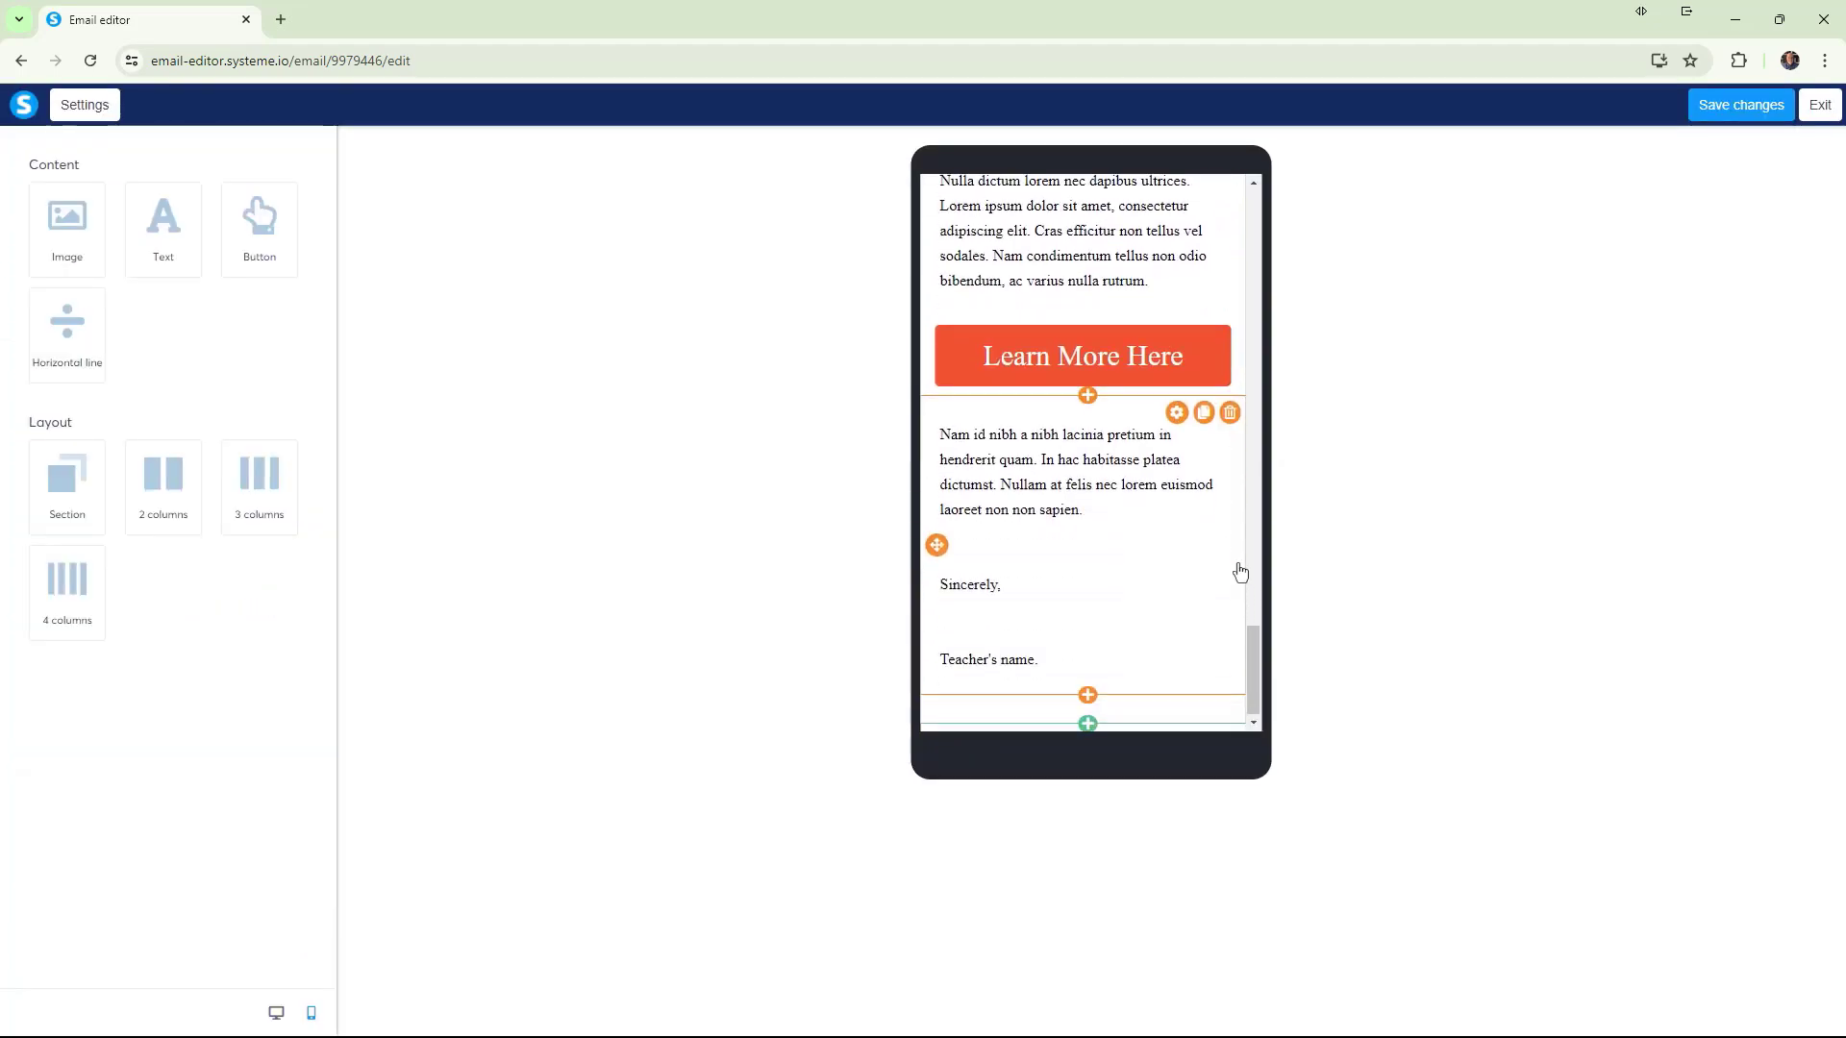
pyautogui.scroll(2, 1240, 572)
pyautogui.scroll(-1, 1240, 574)
pyautogui.scroll(-3, 1240, 572)
pyautogui.scroll(4, 1248, 568)
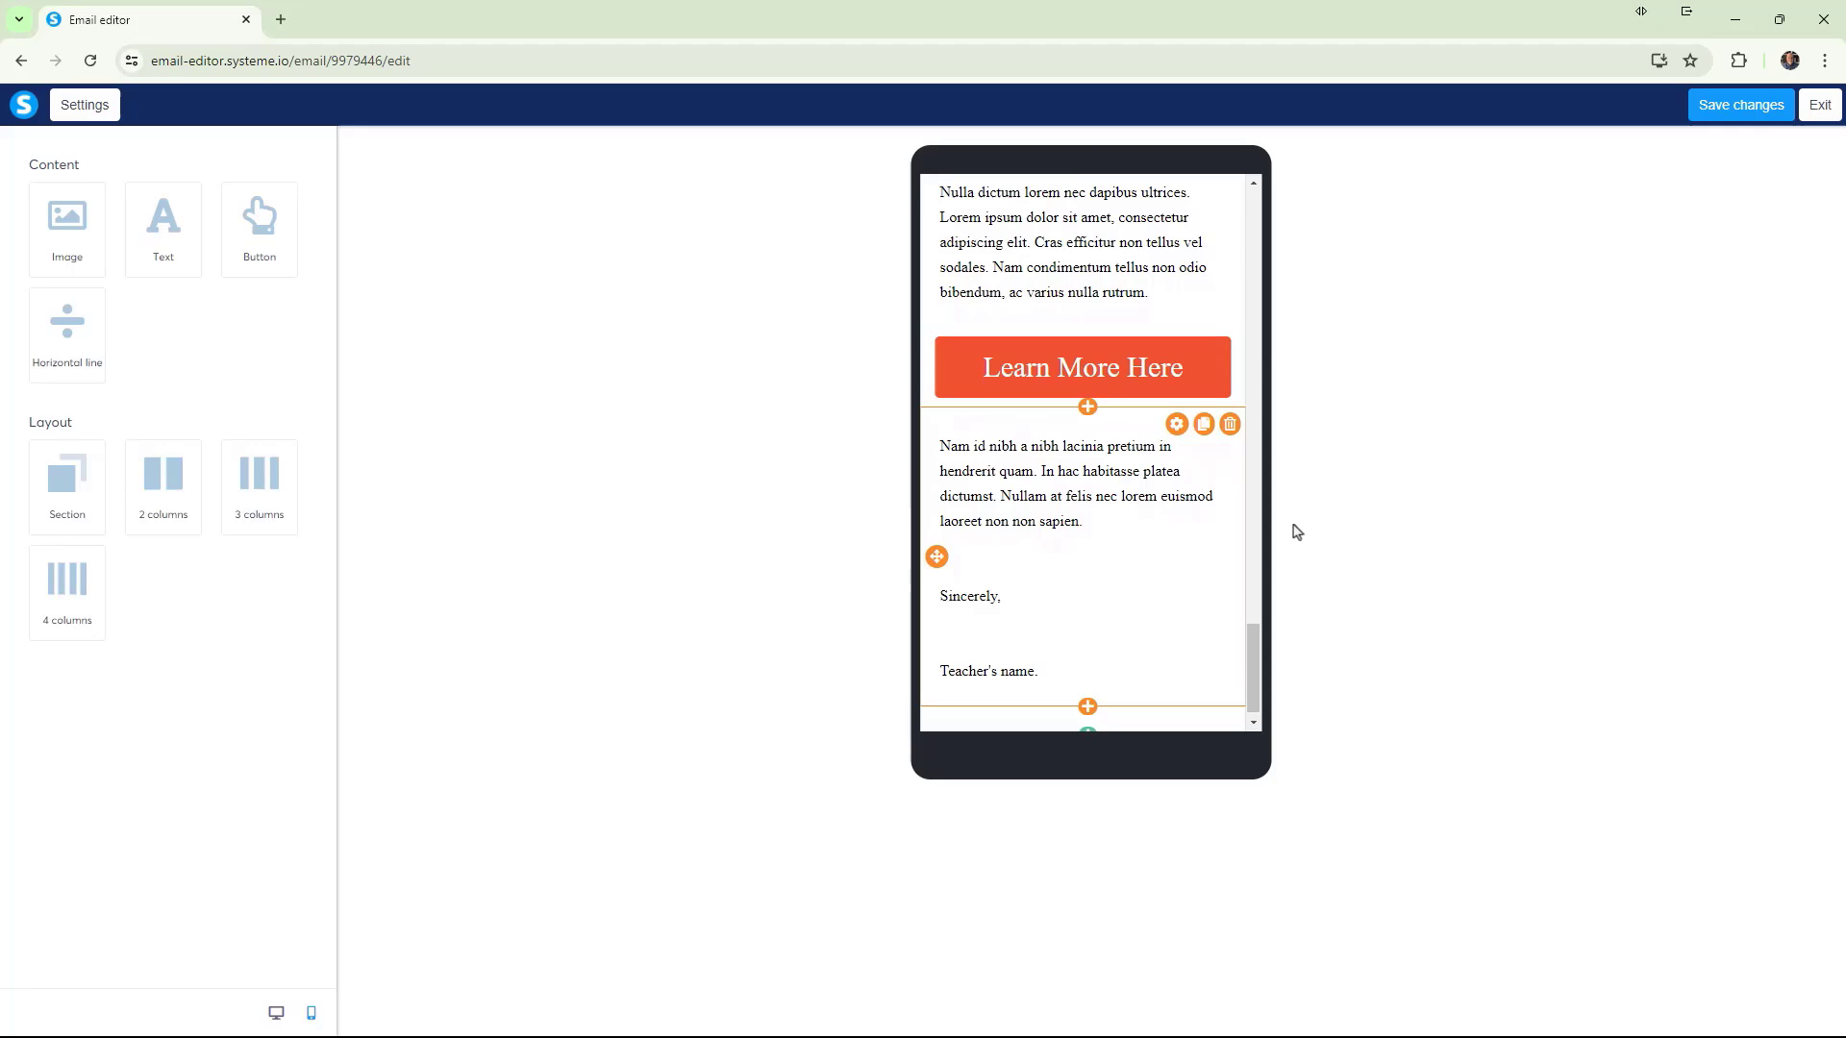
pyautogui.click(1740, 105)
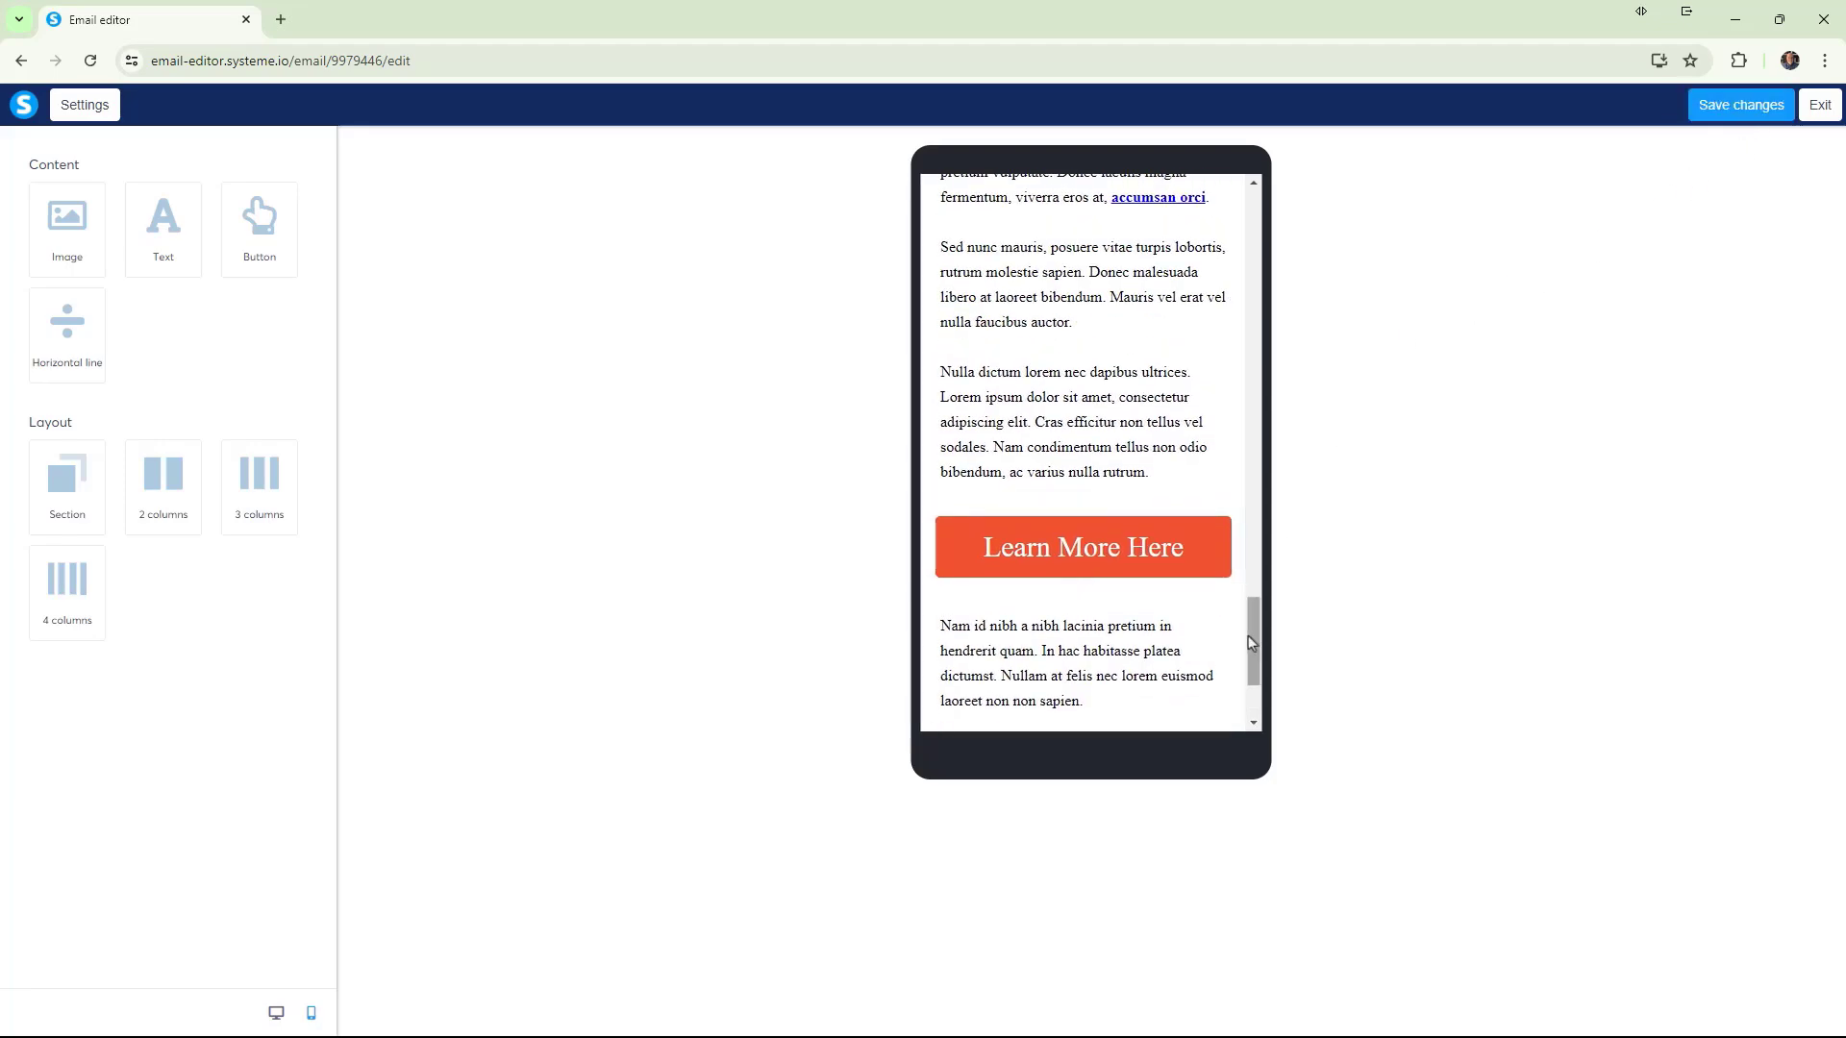
# Review the whole email in the mobile preview from the Online School logo down to the closing signature.
pyautogui.scroll(3, 1258, 589)
pyautogui.moveTo(1257, 589); pyautogui.dragTo(1275, 202)
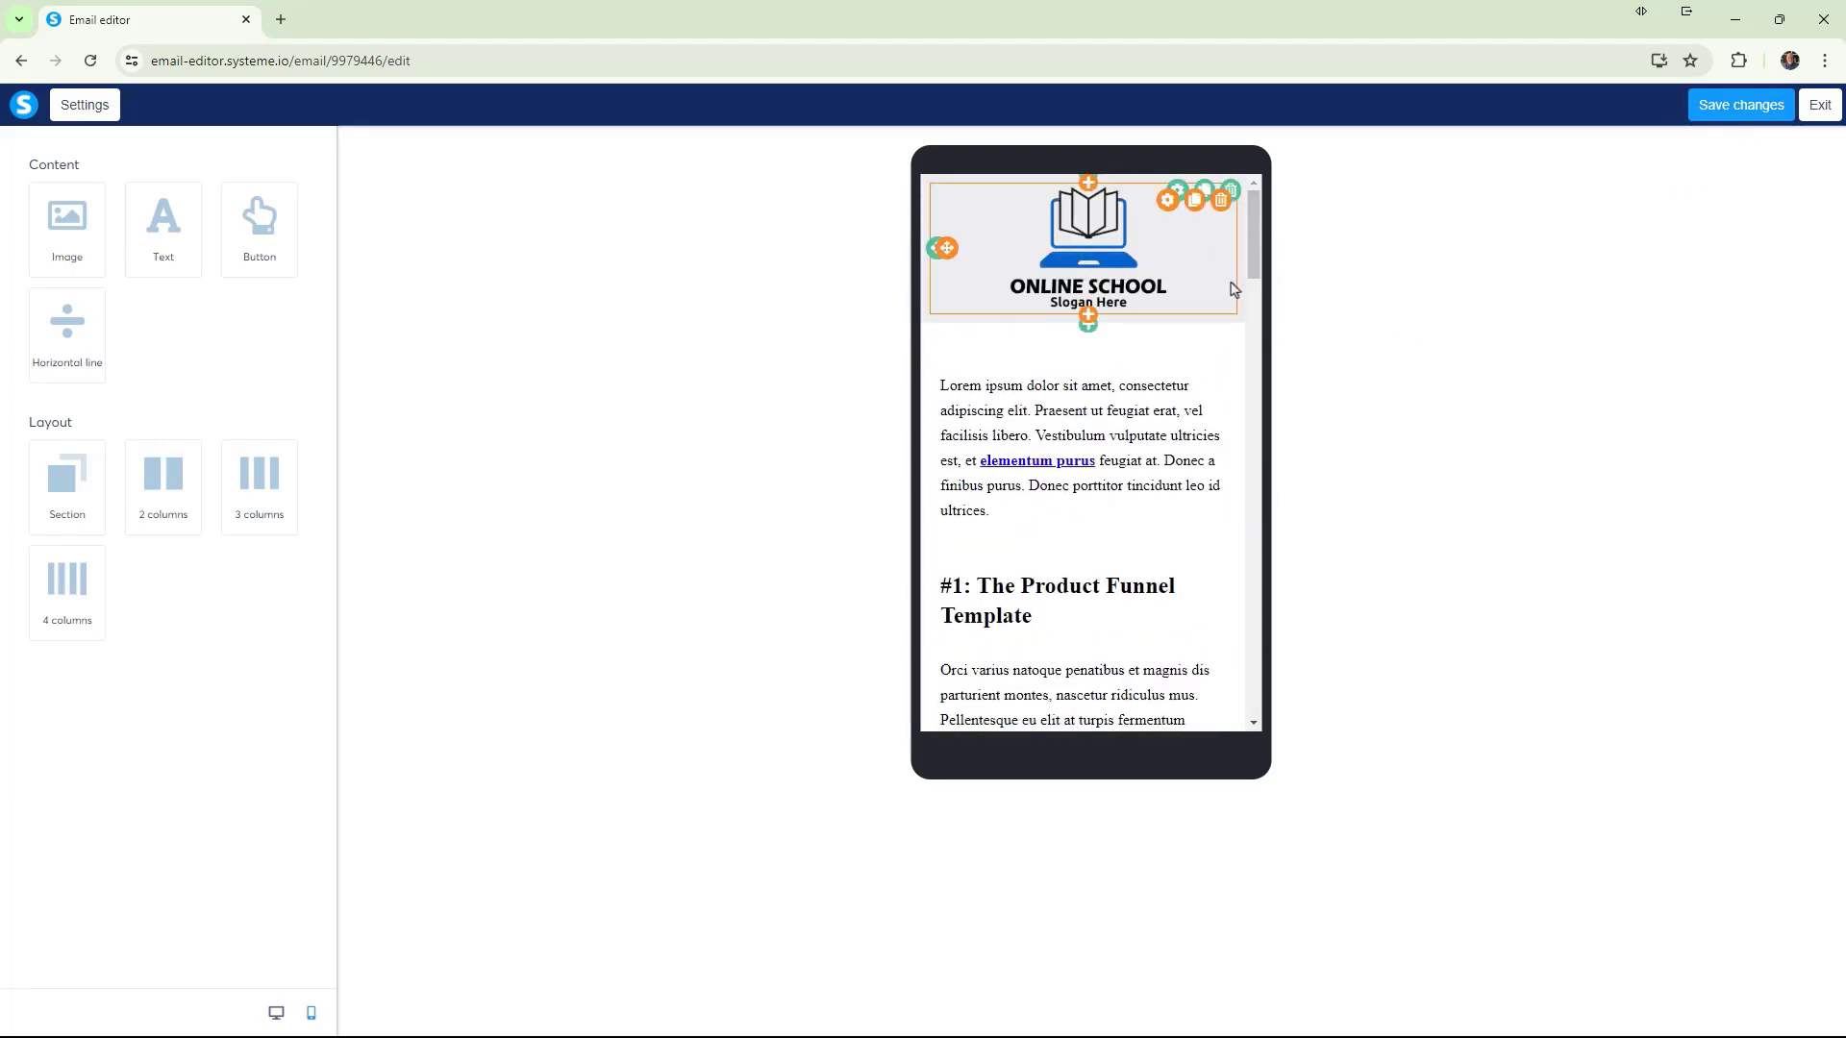
pyautogui.scroll(-8, 1051, 379)
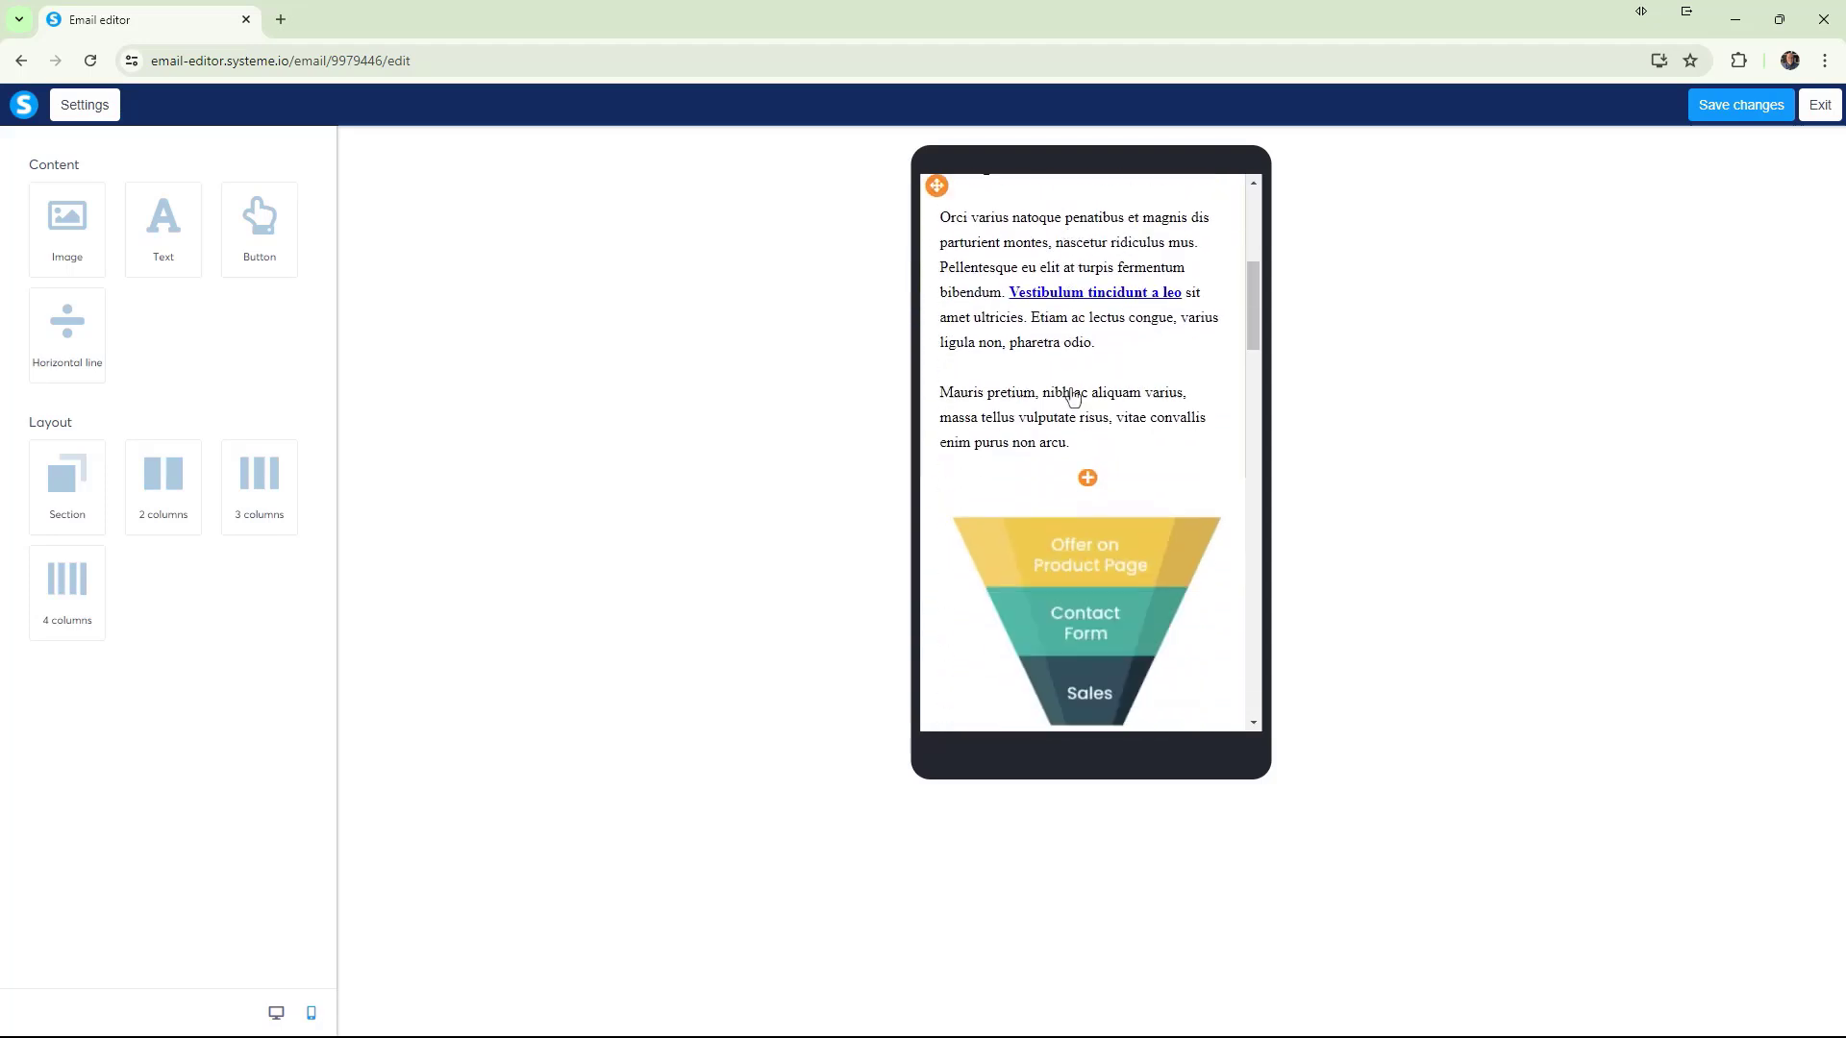
pyautogui.scroll(-6, 1079, 408)
pyautogui.scroll(6, 1145, 420)
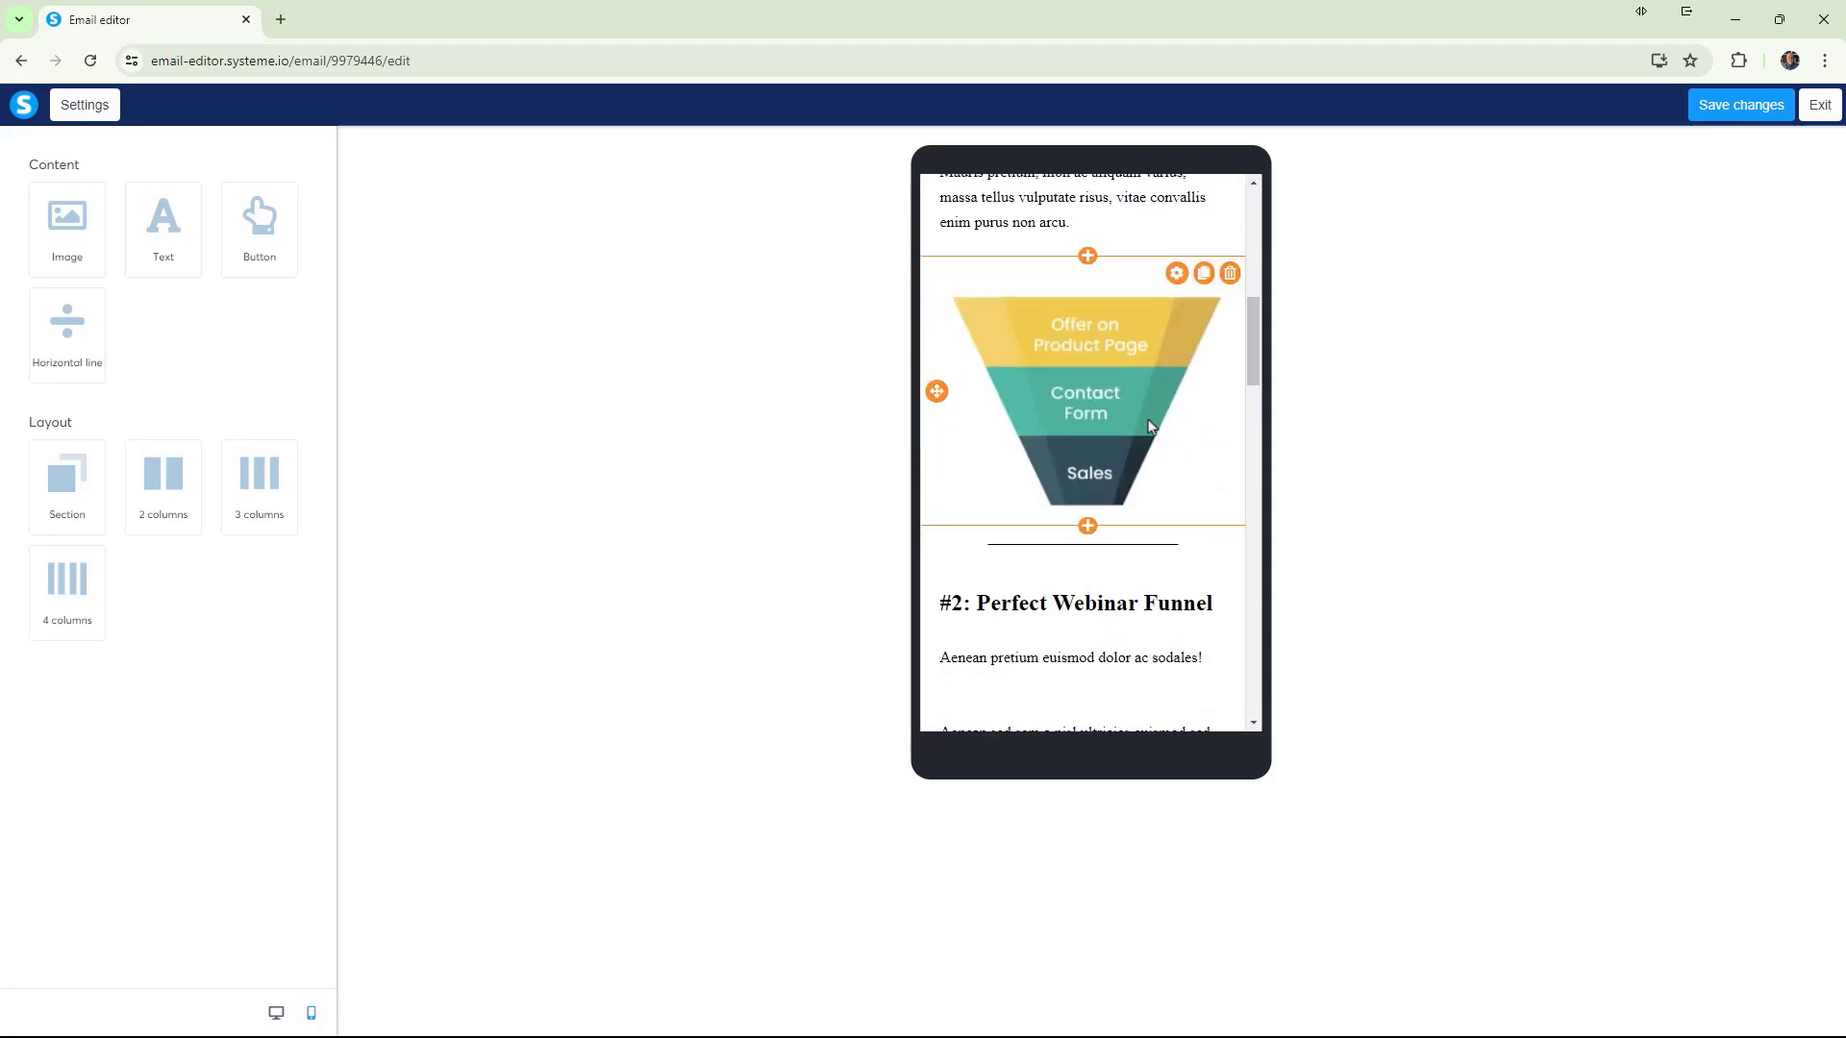
pyautogui.scroll(-7, 1165, 440)
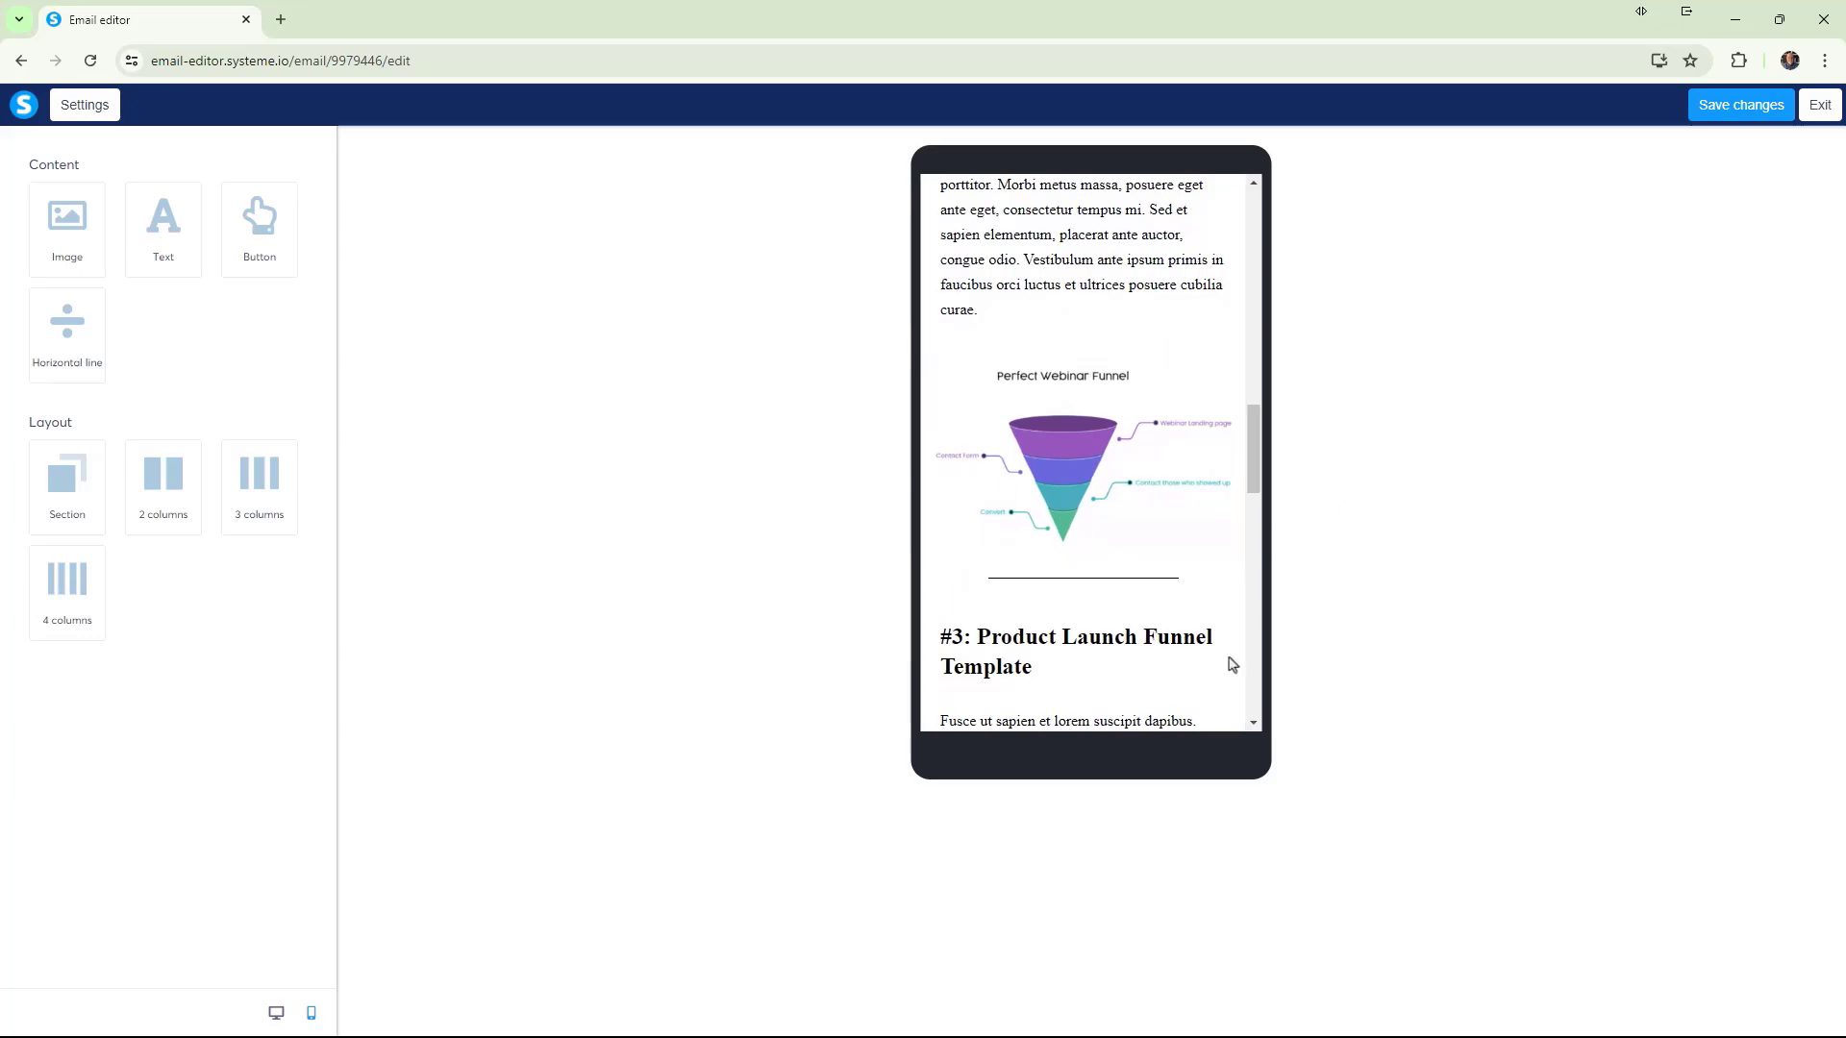
pyautogui.moveTo(1247, 490); pyautogui.dragTo(1237, 783)
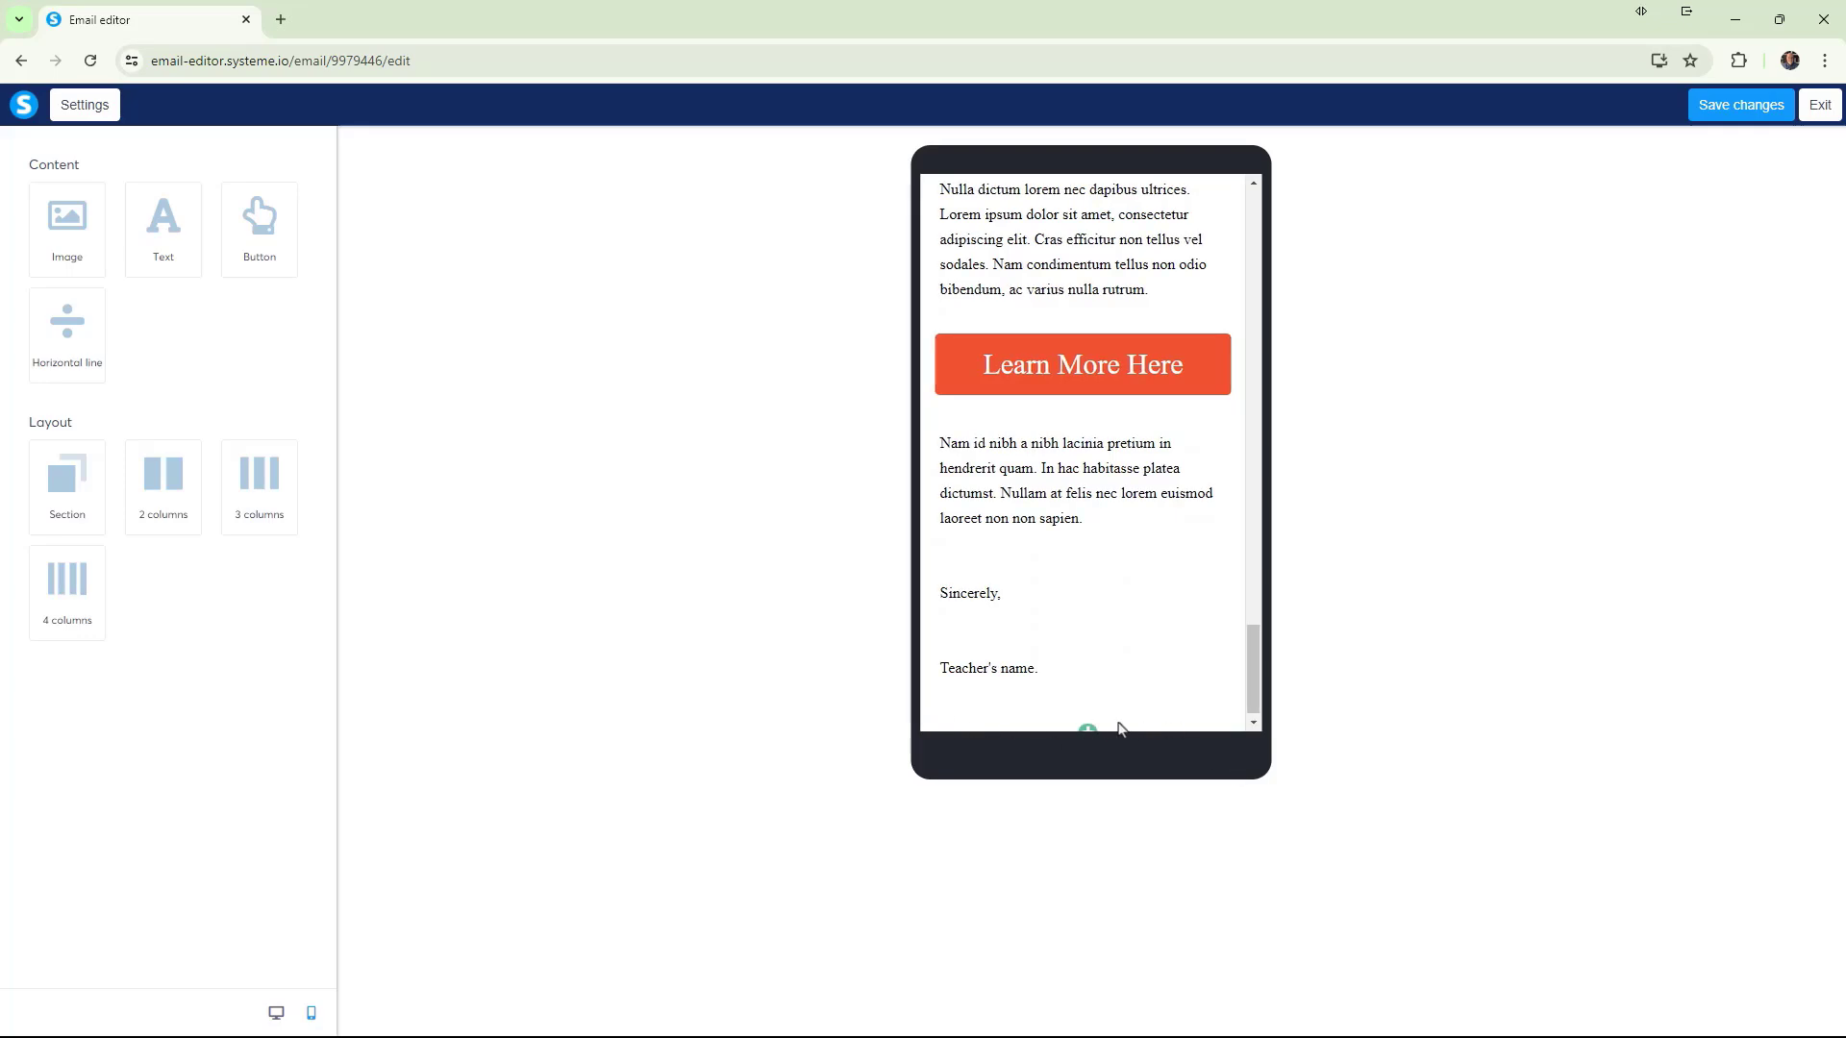
# Recheck the mobile layout from the signature up to the introduction and through the funnel images, finishing back at the logo.
pyautogui.scroll(15, 1214, 691)
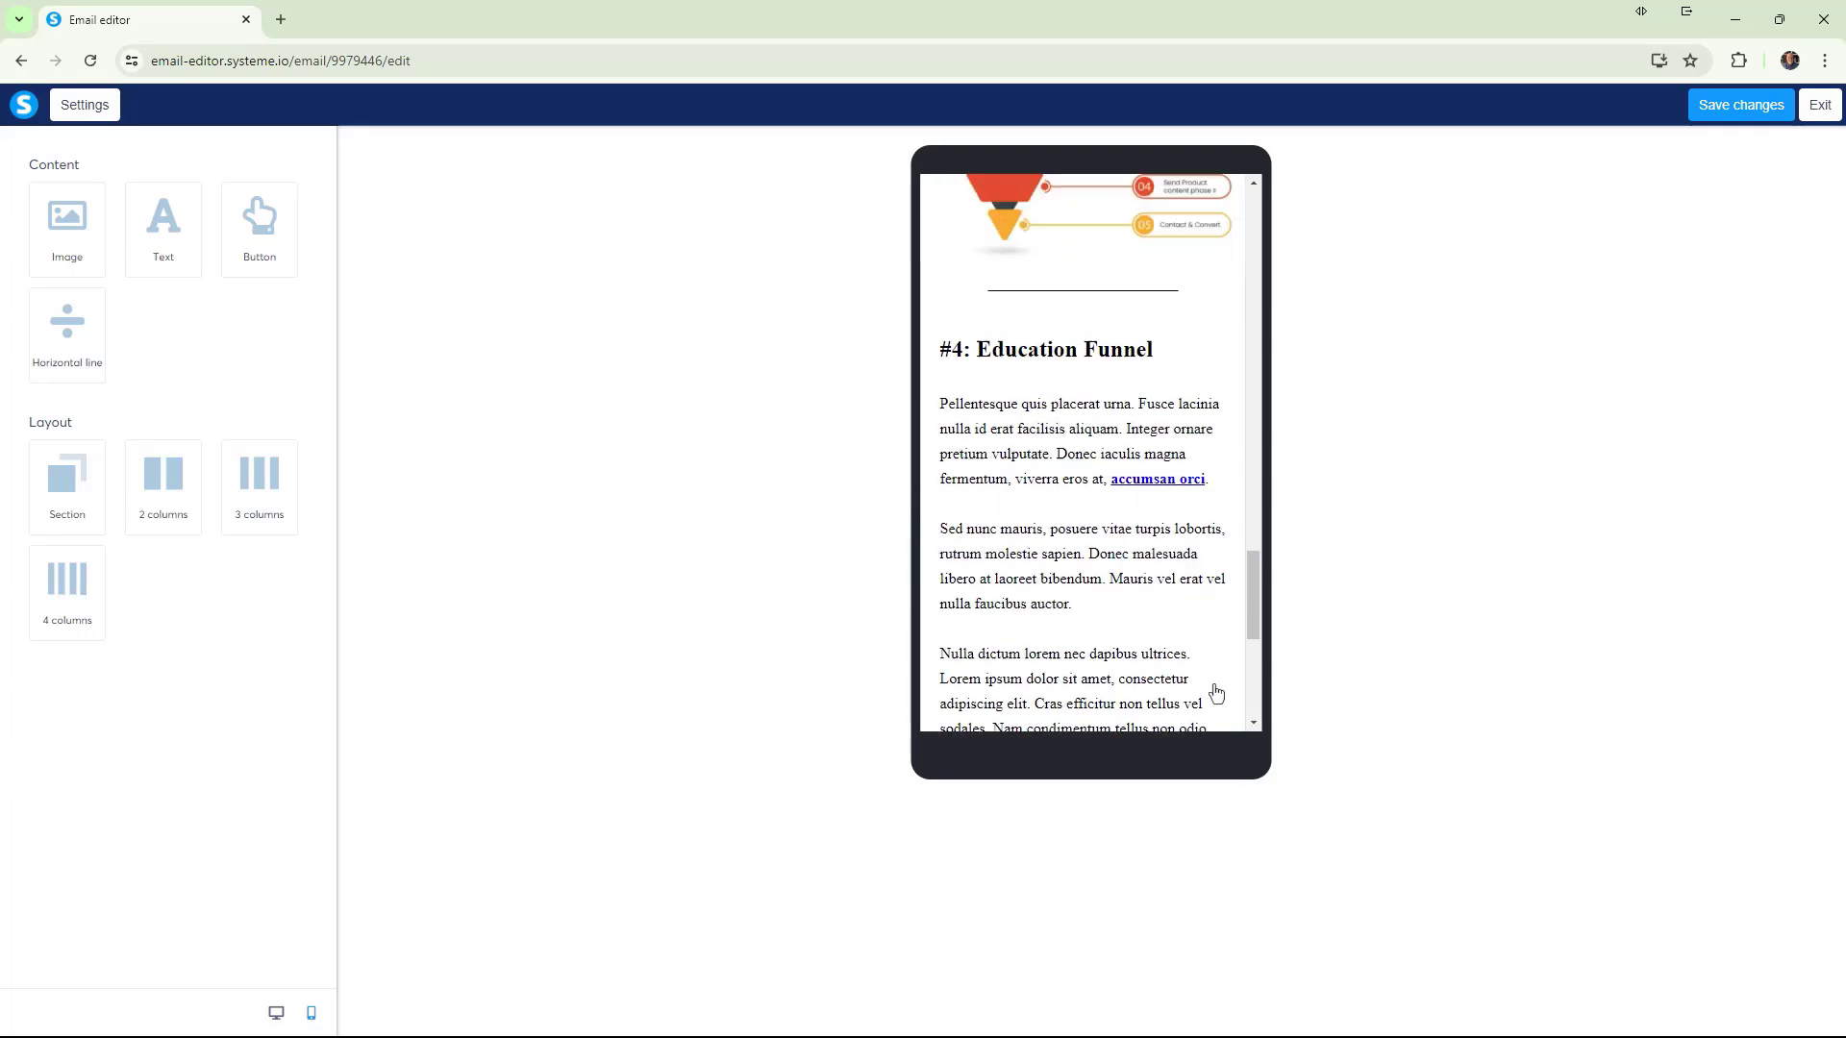
pyautogui.scroll(8, 1215, 692)
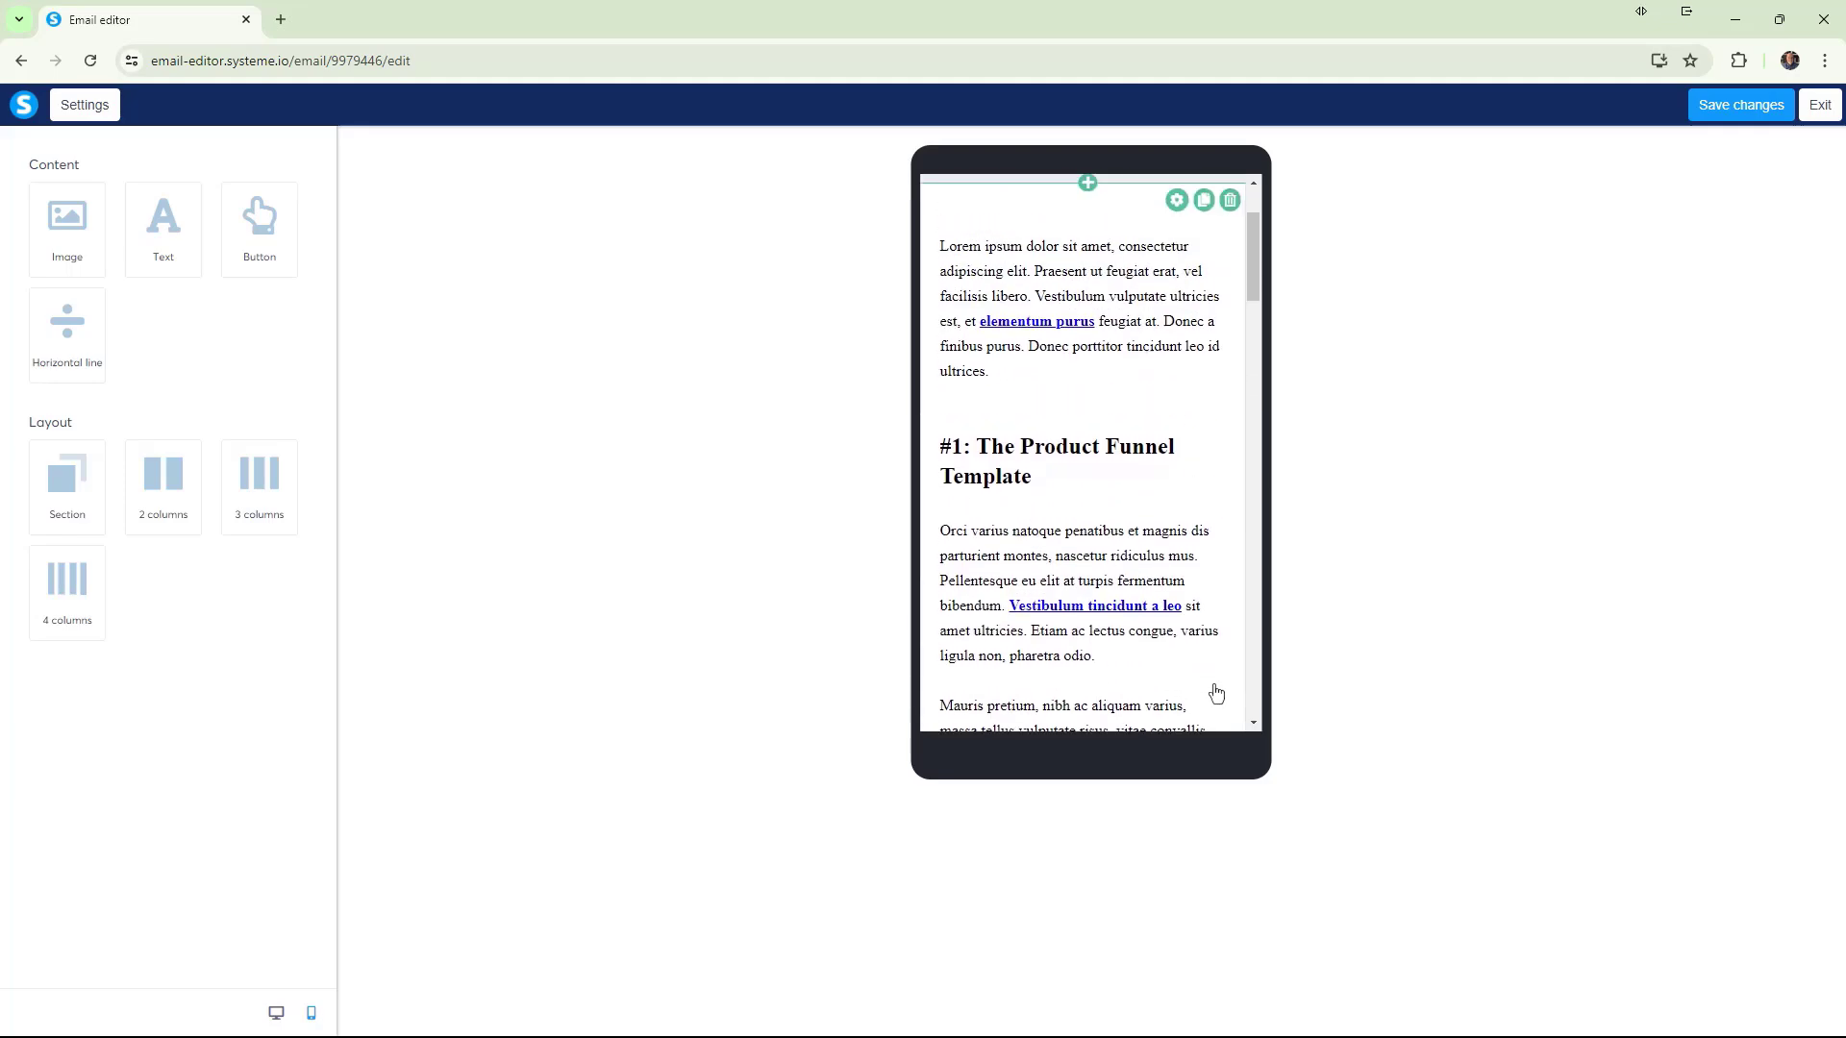
pyautogui.scroll(-4, 1215, 692)
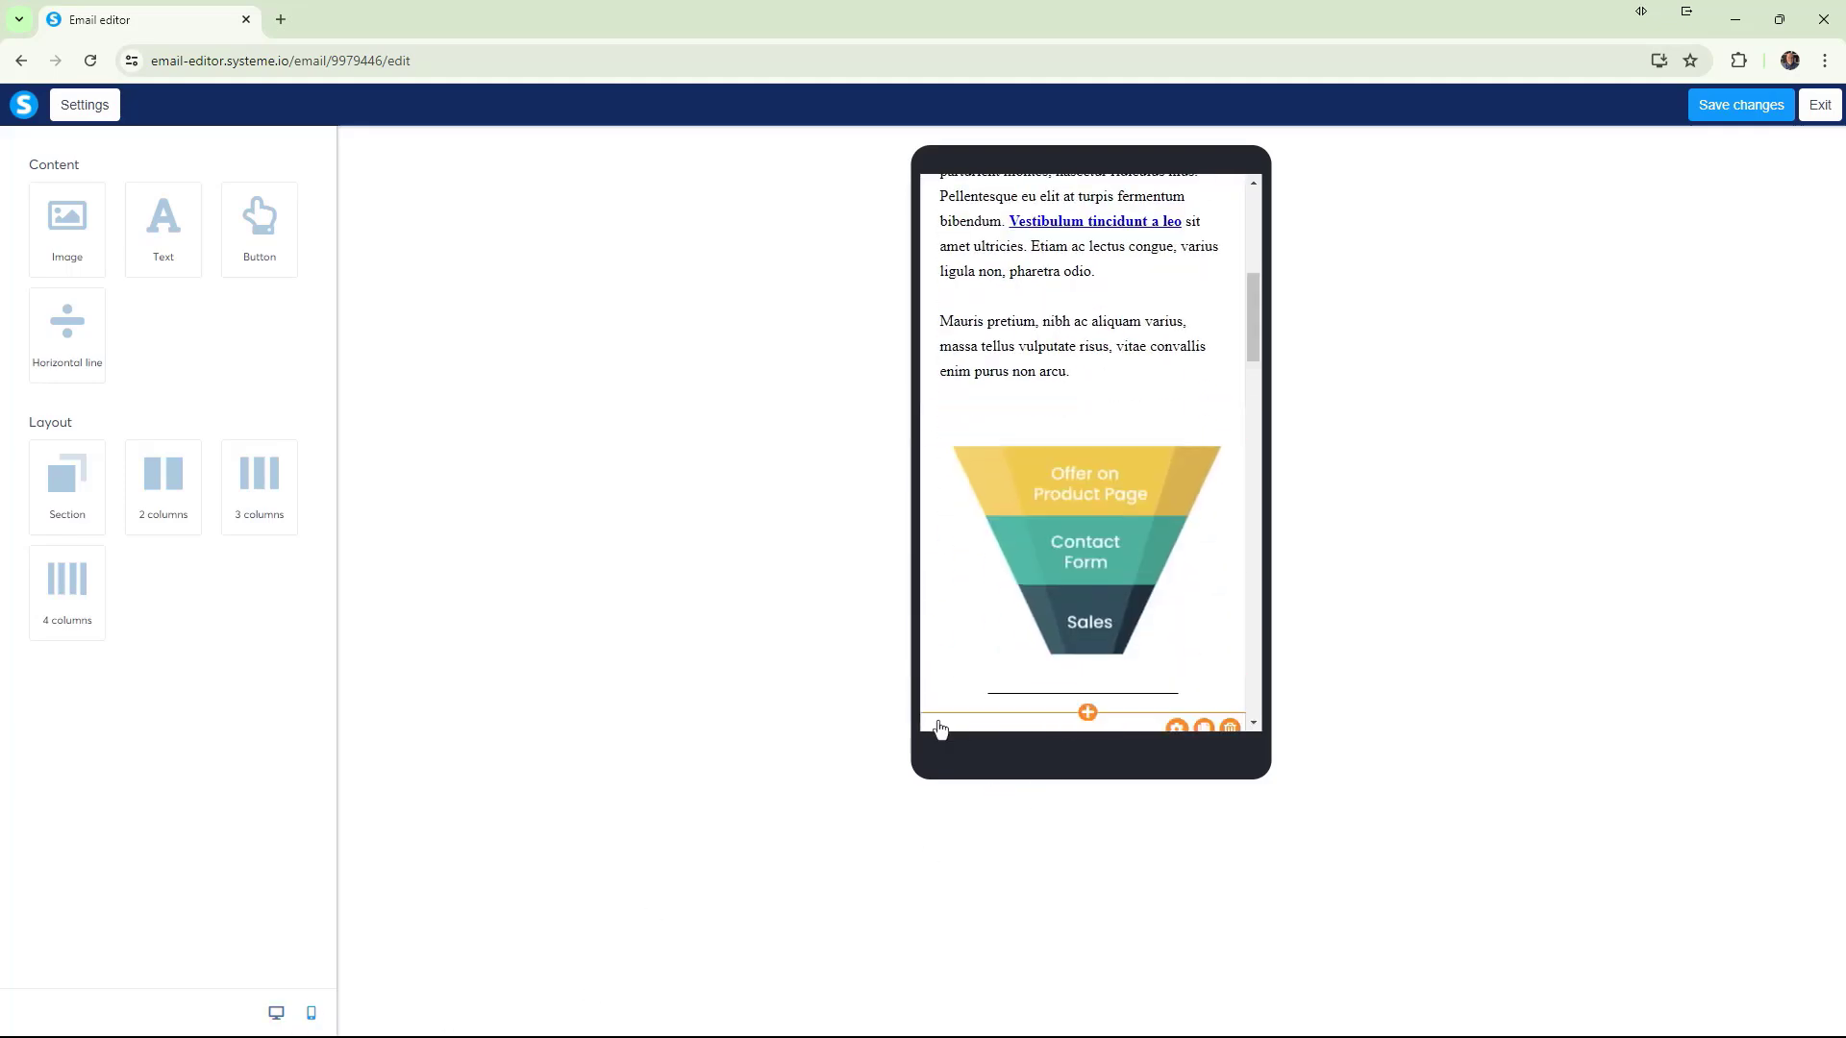
pyautogui.scroll(-3, 1154, 644)
pyautogui.scroll(-8, 1120, 665)
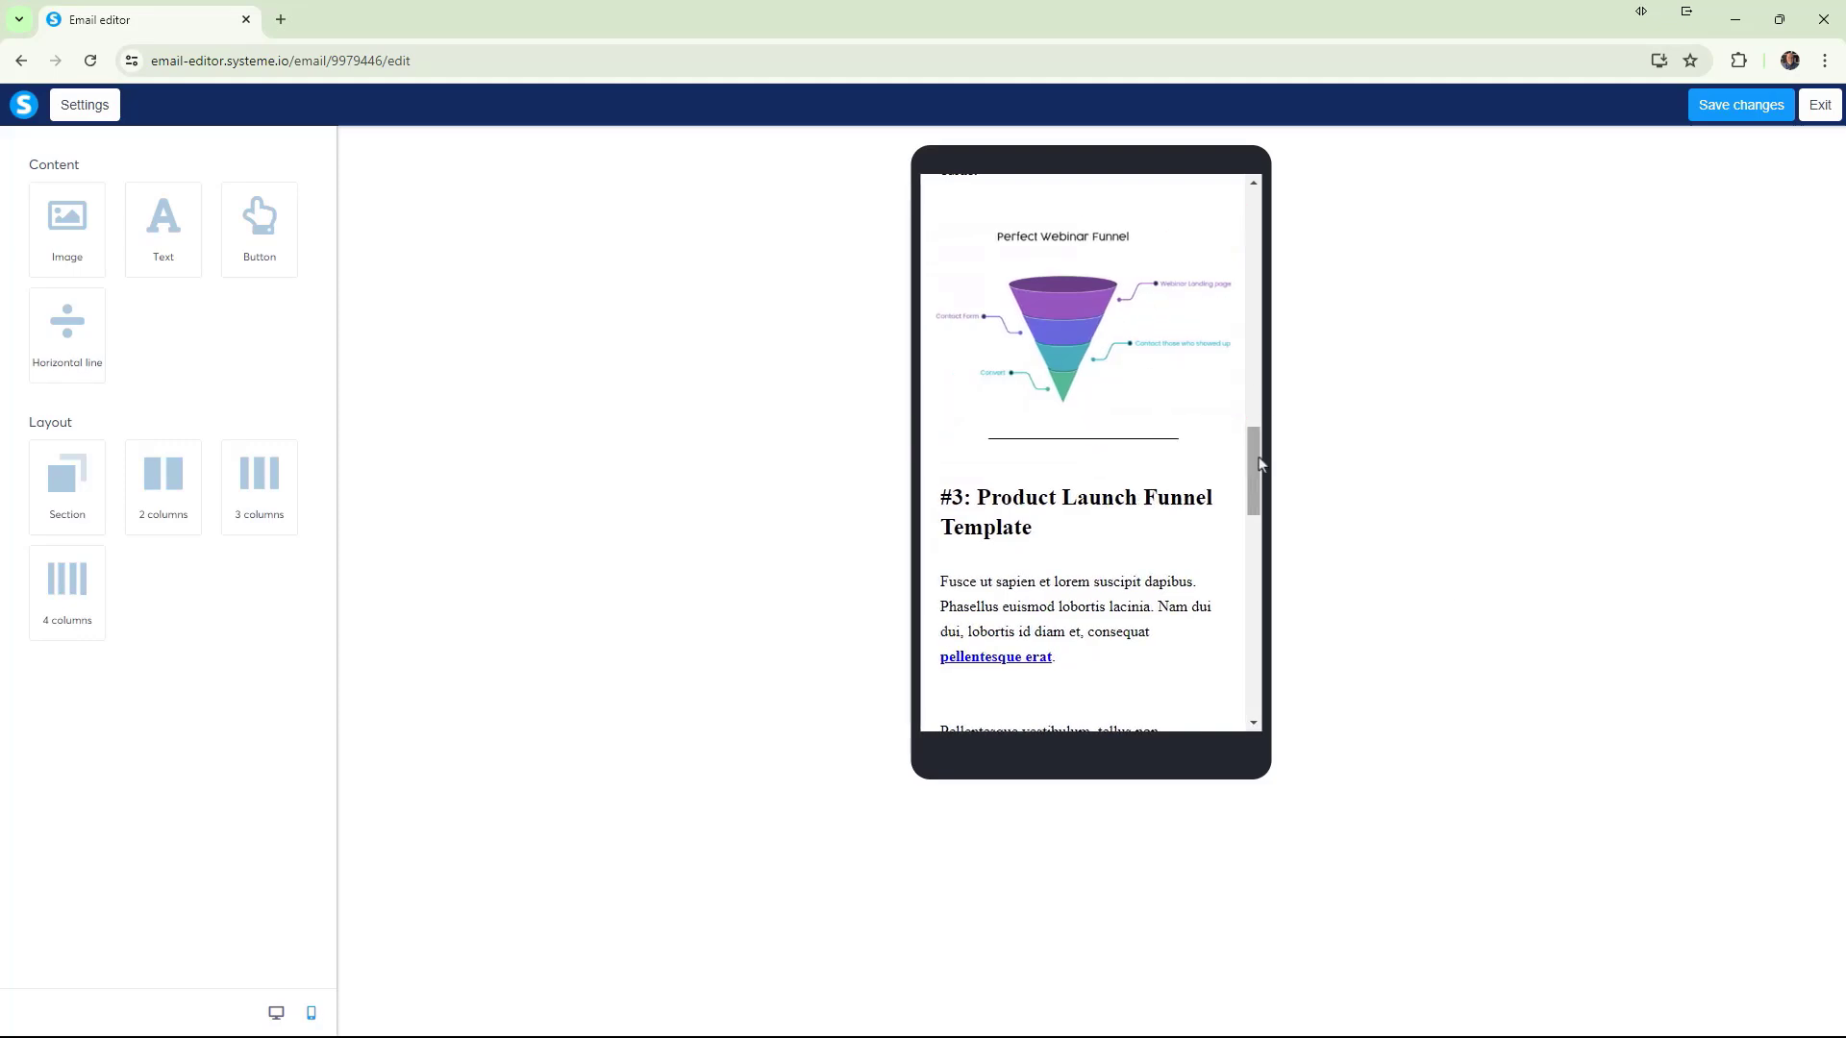
pyautogui.moveTo(1254, 468); pyautogui.dragTo(1726, 201)
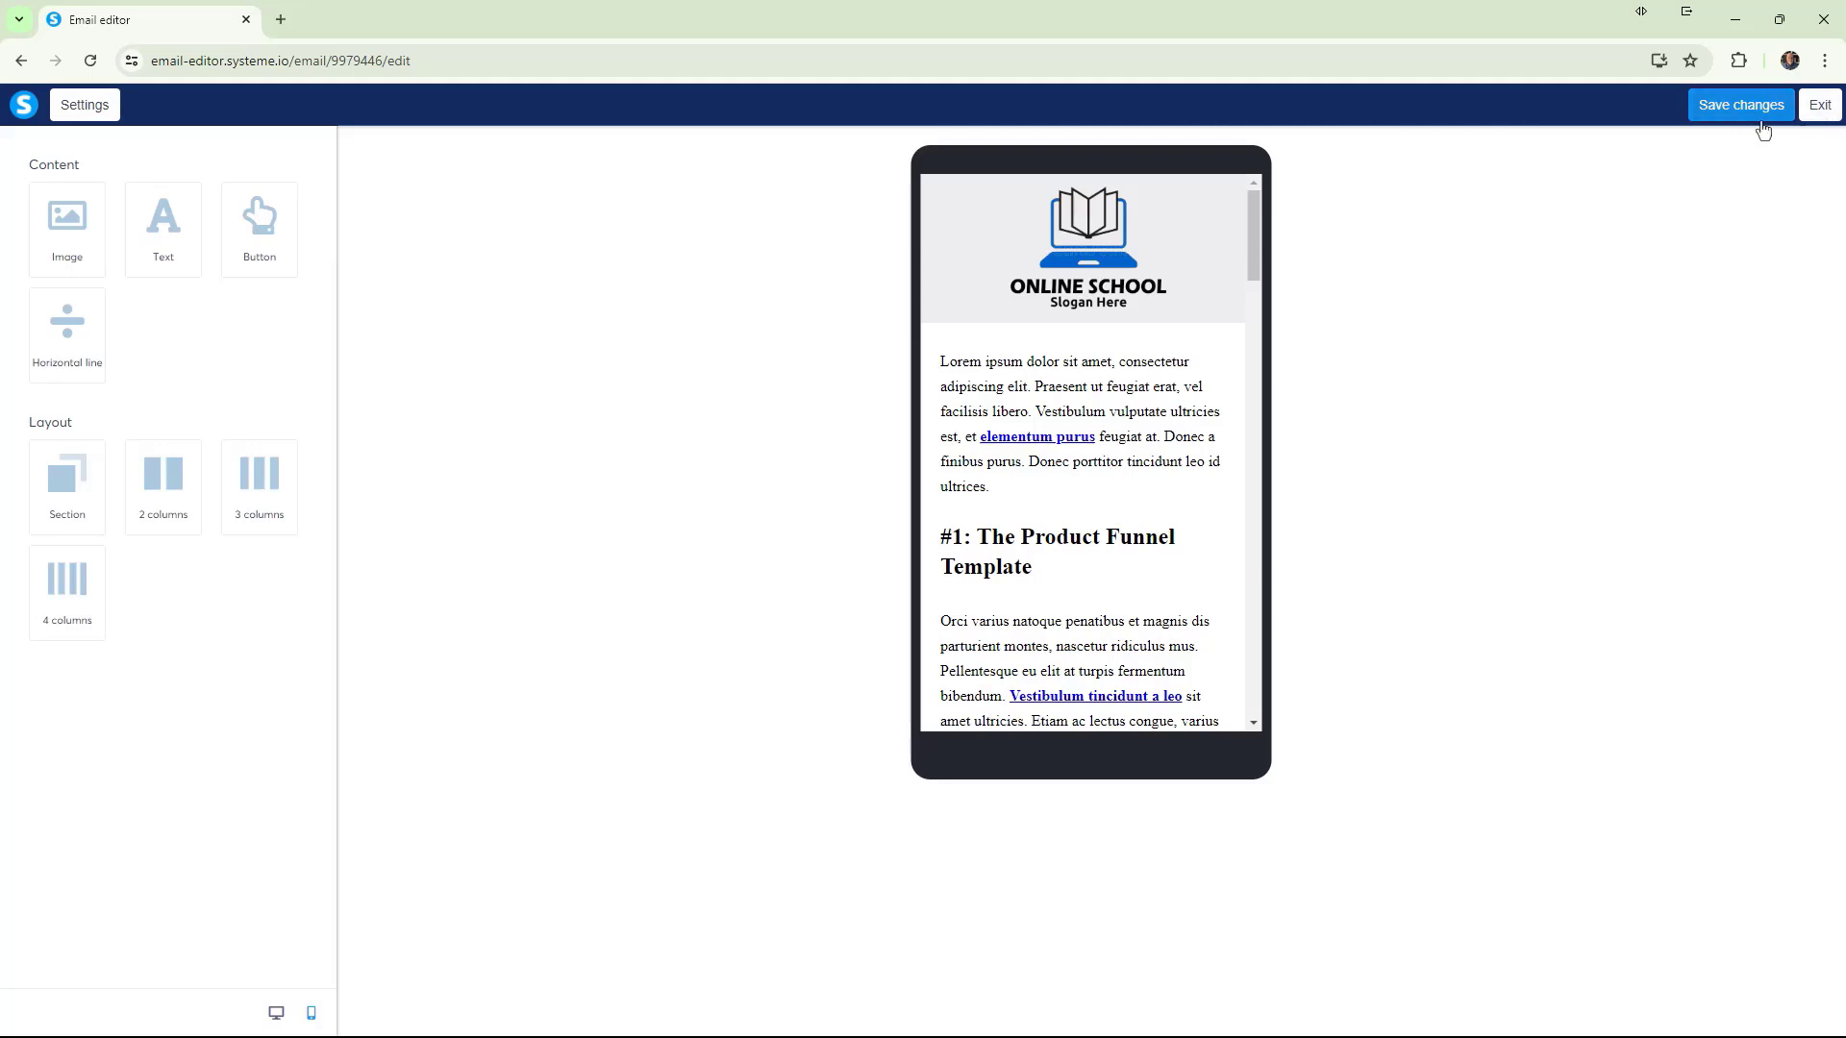
# Exit the email editor, then save the newsletter and send a test email to the prefilled address.
pyautogui.click(1819, 115)
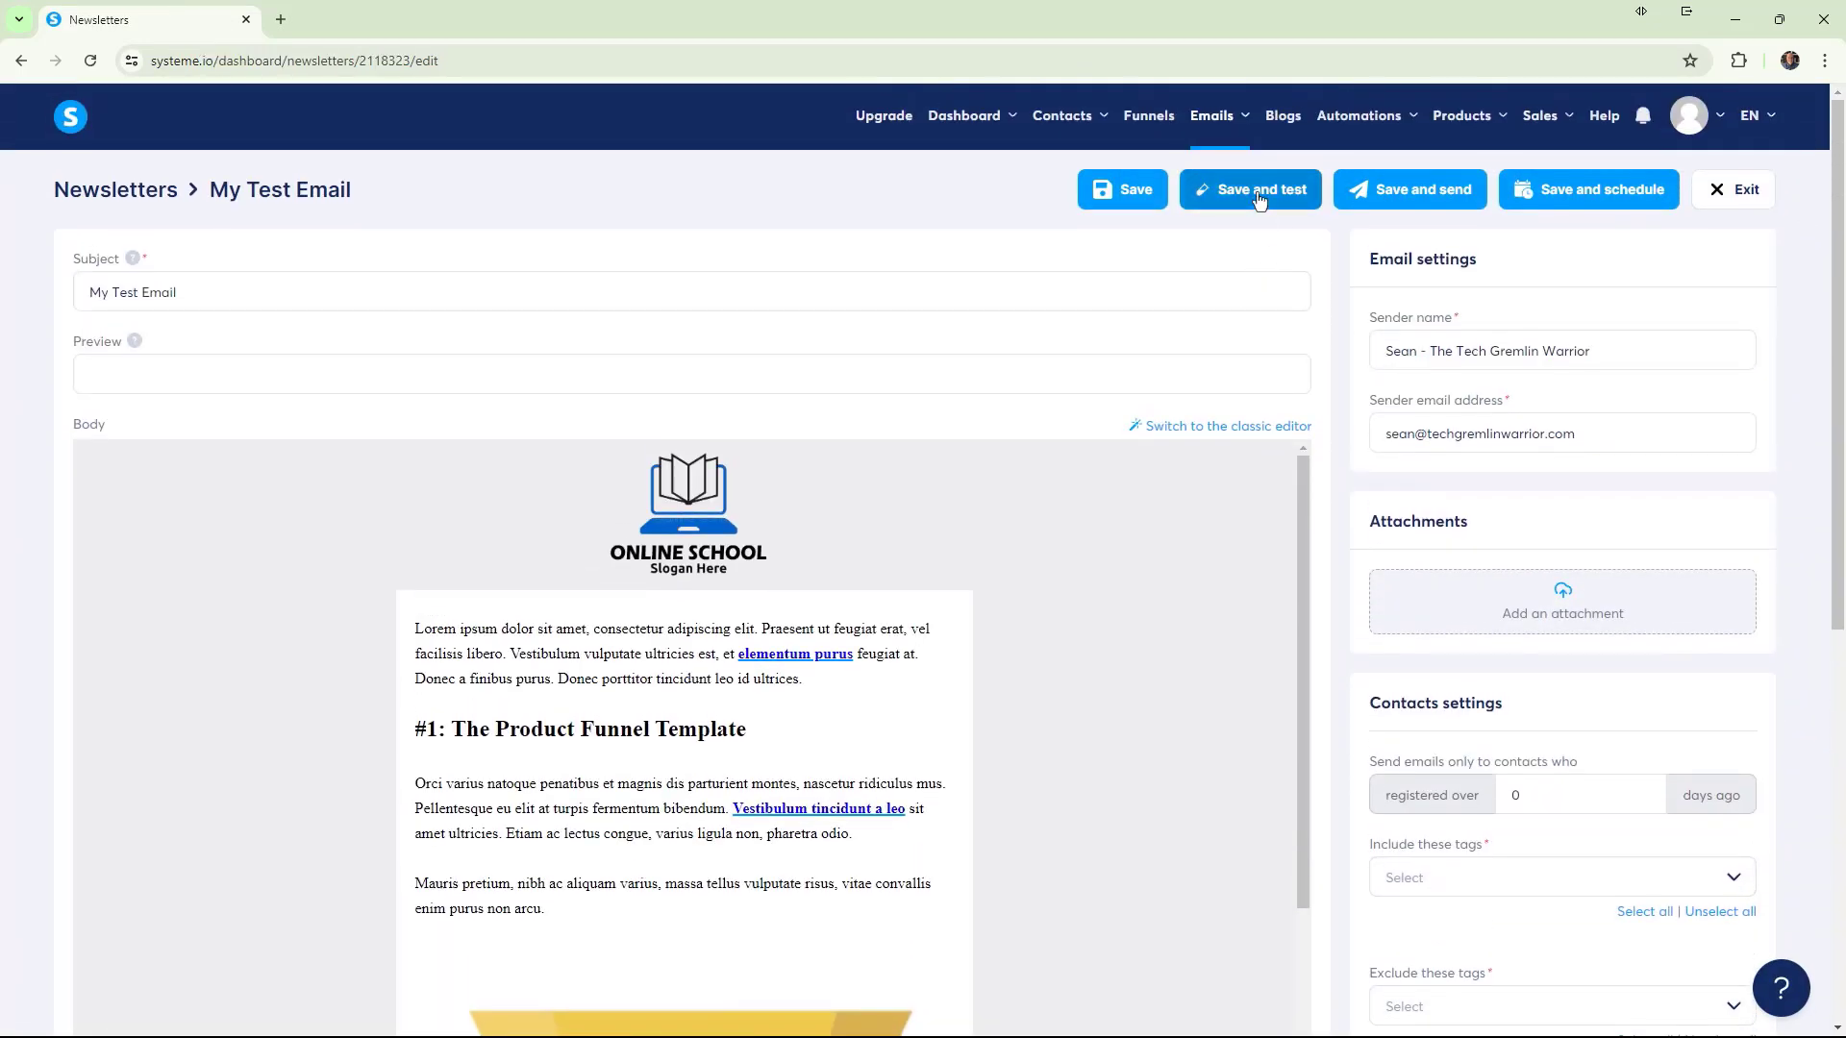
pyautogui.click(1259, 197)
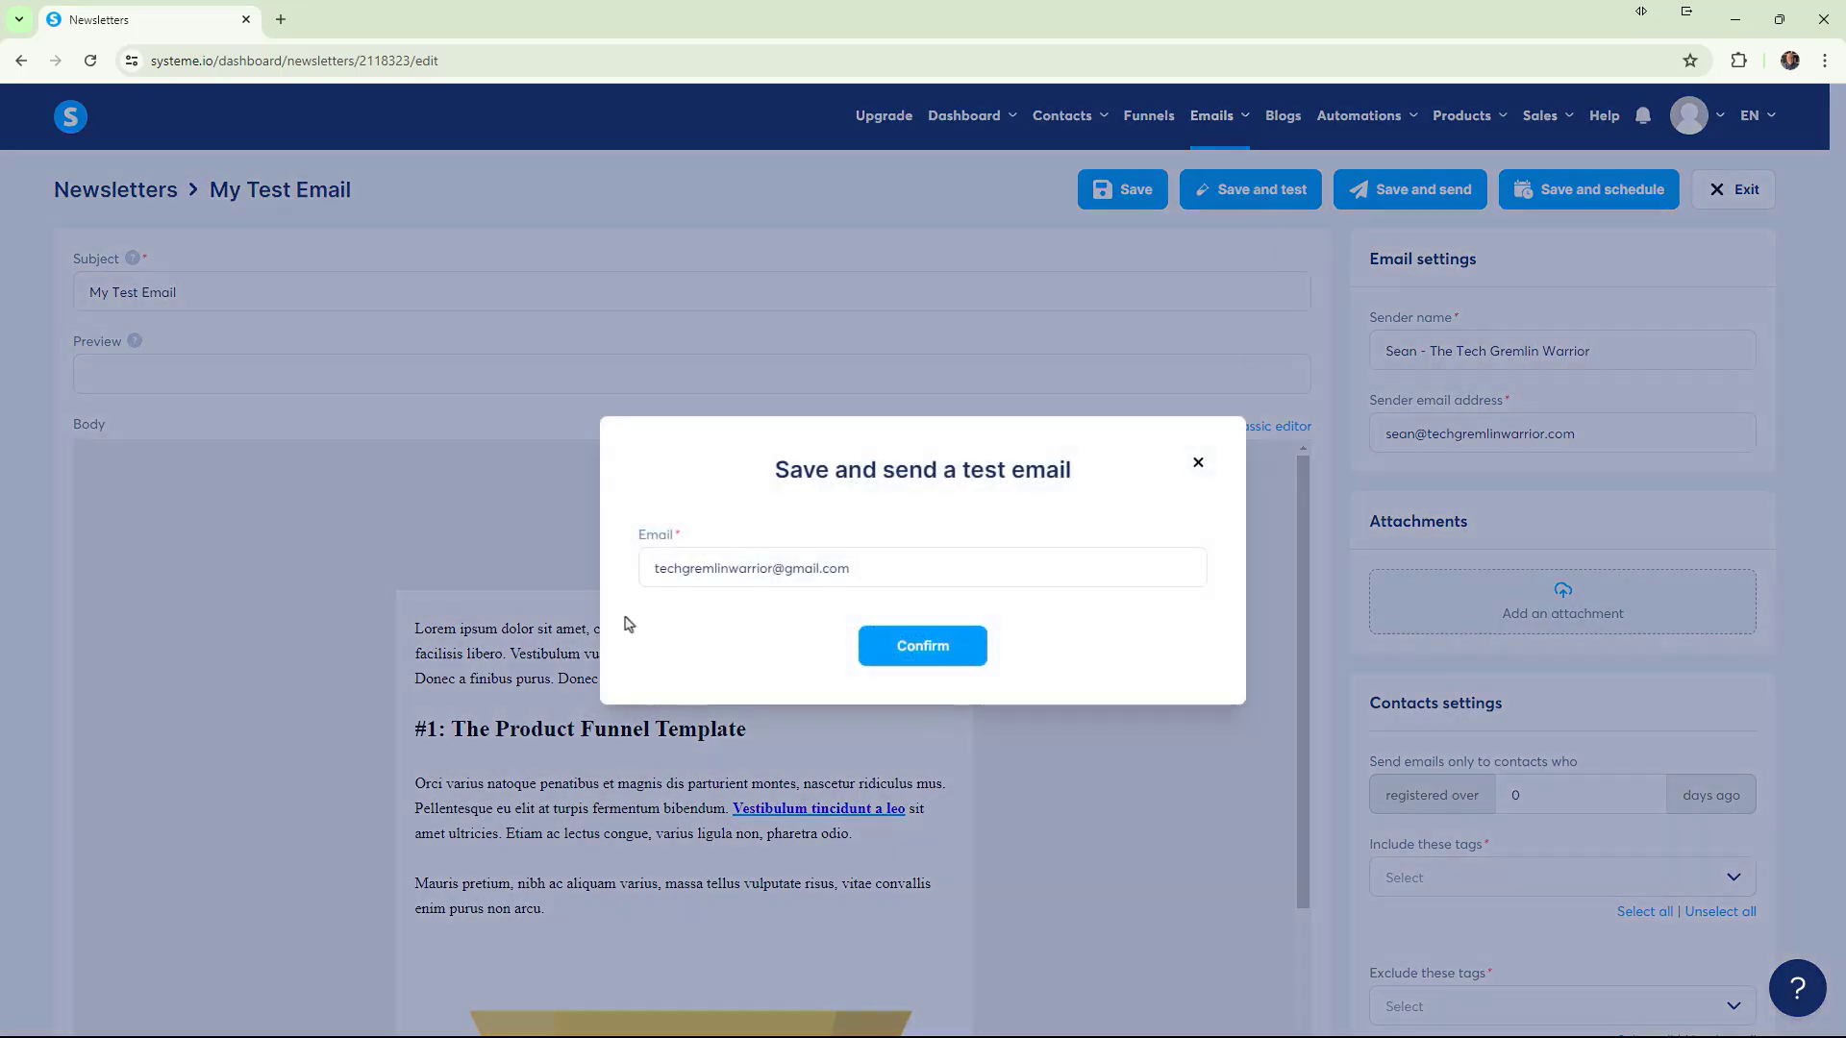
pyautogui.click(896, 656)
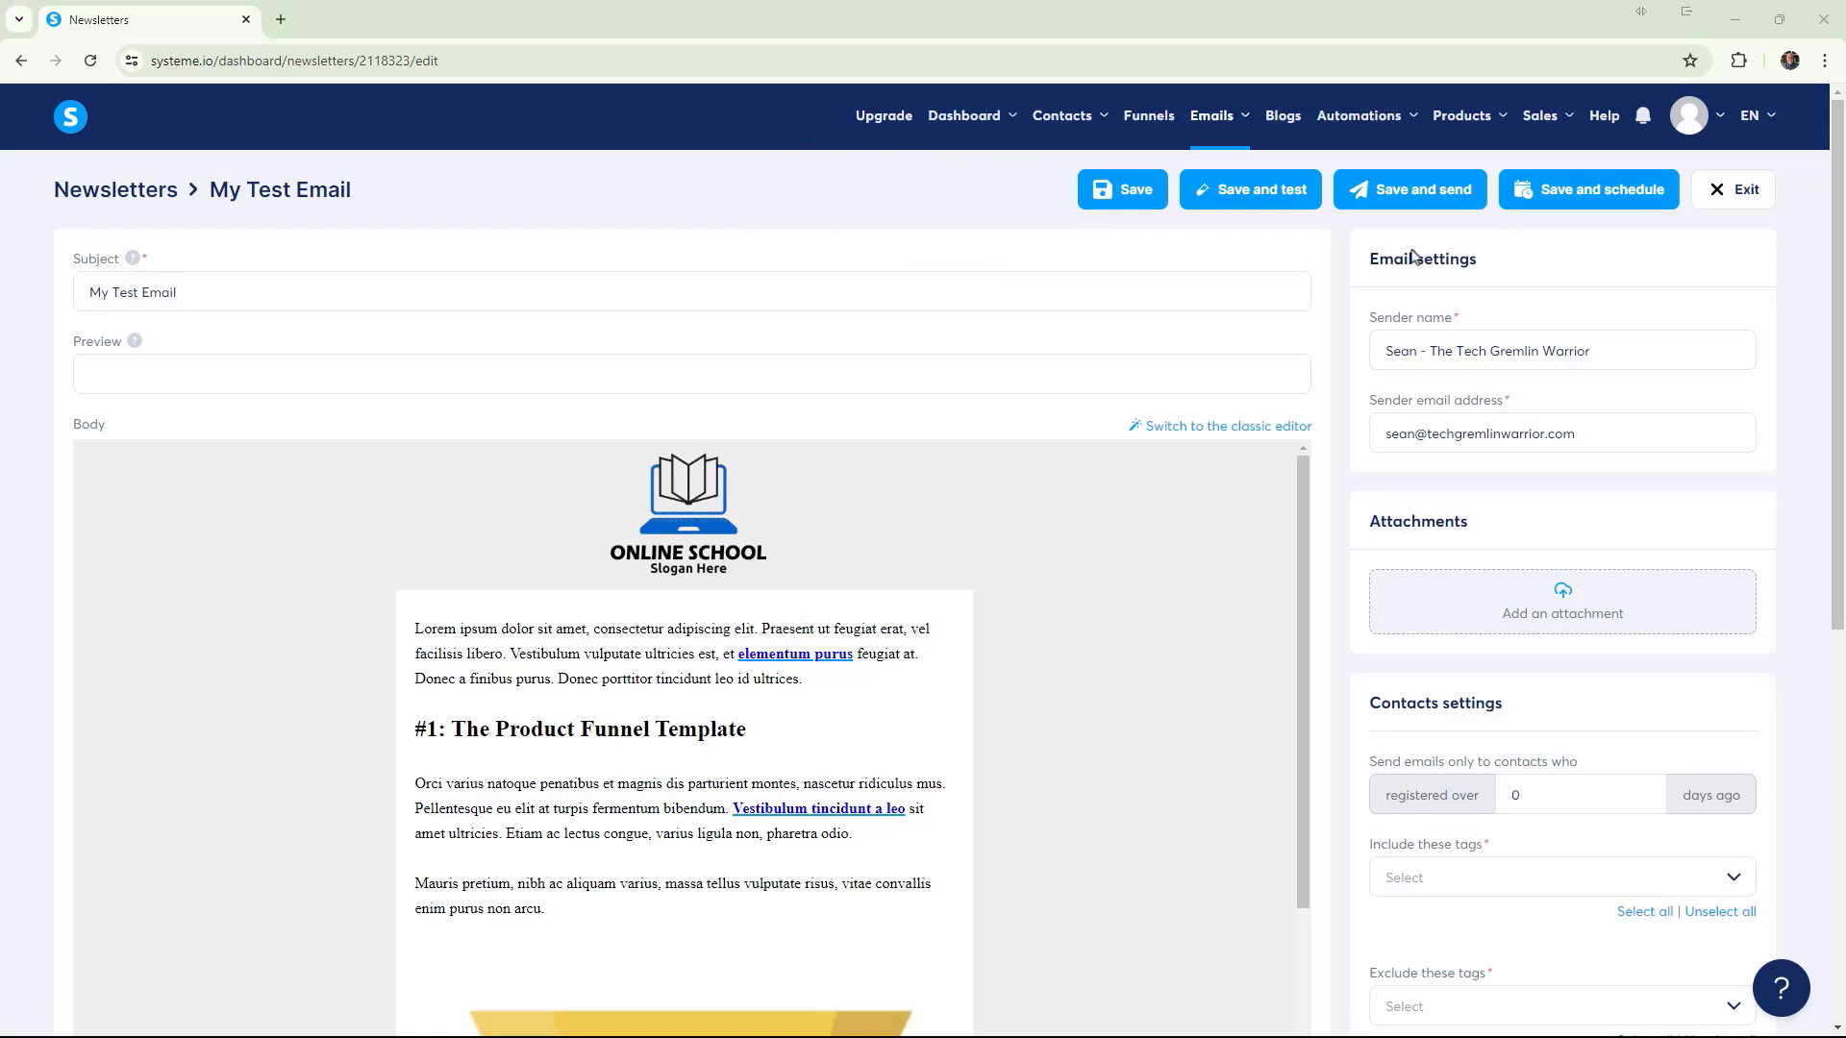
# Switch to the mirrored iPhone and check the received My Test Email from the logo to the Perfect Webinar Funnel text.
pyautogui.click(1739, 27)
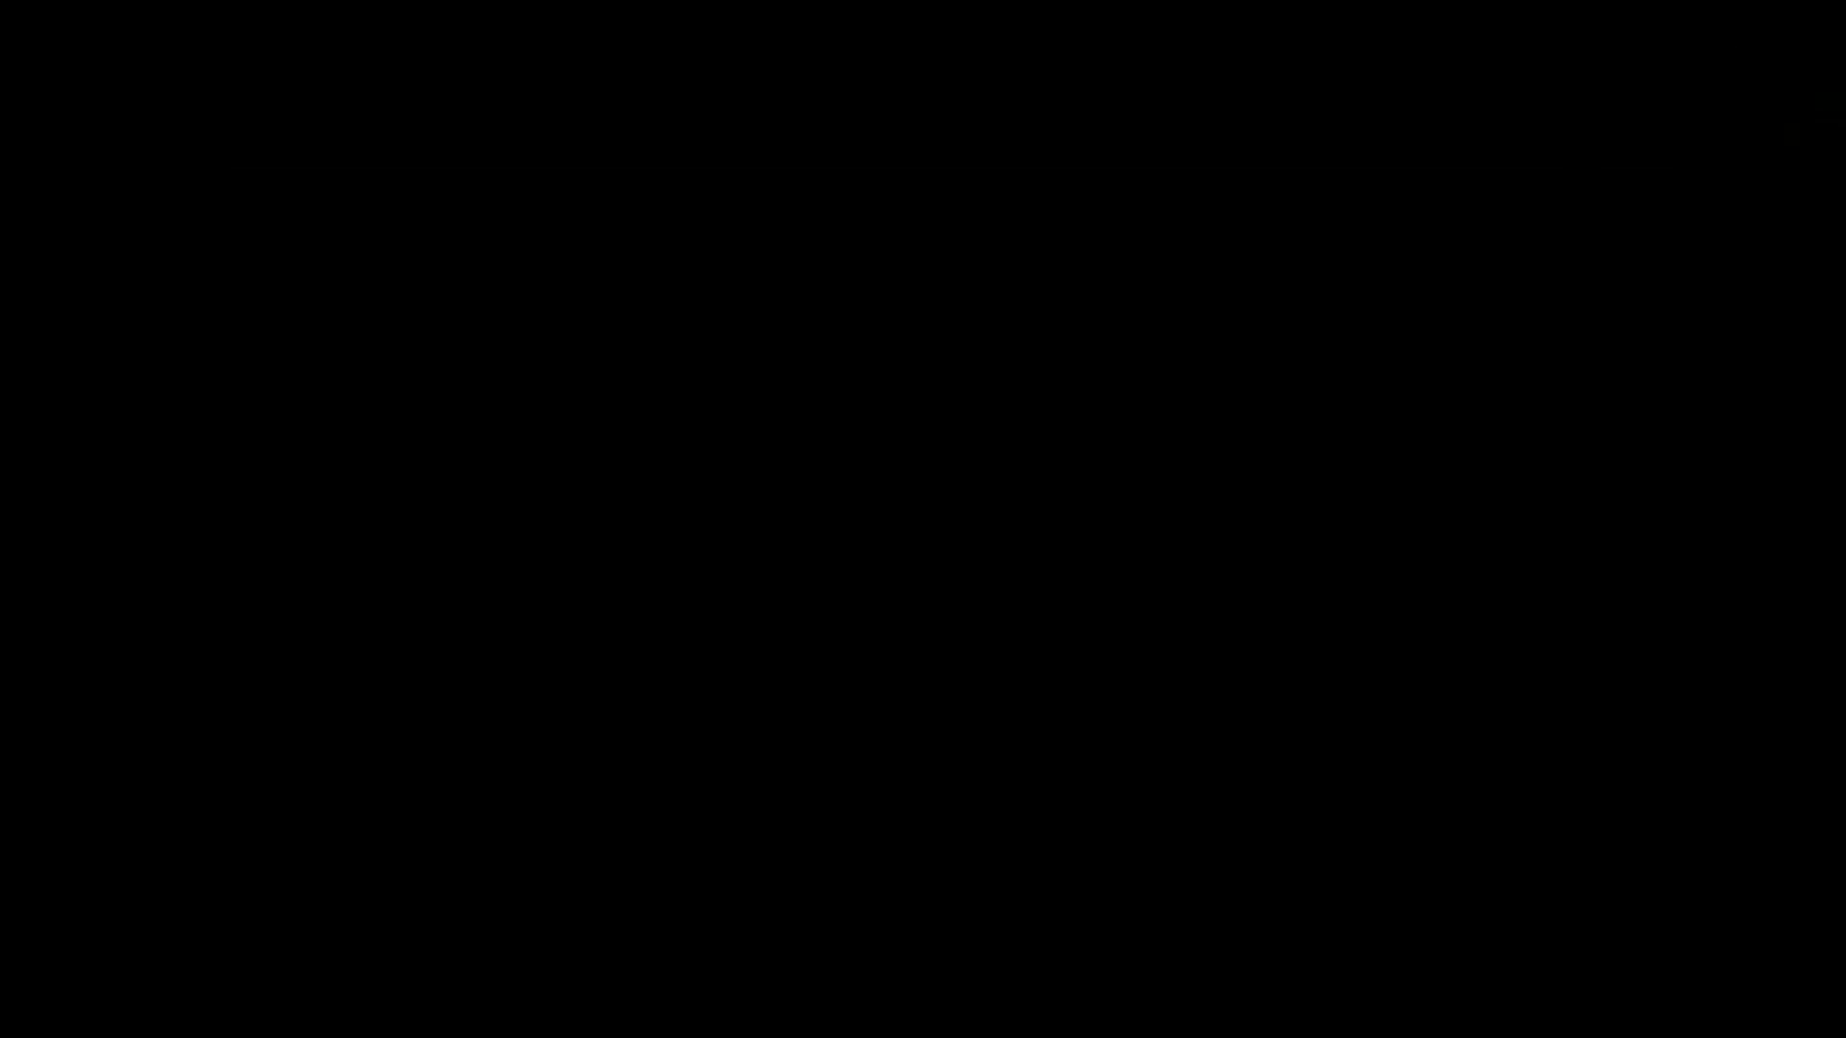
pyautogui.moveTo(1300, 192); pyautogui.dragTo(873, 48)
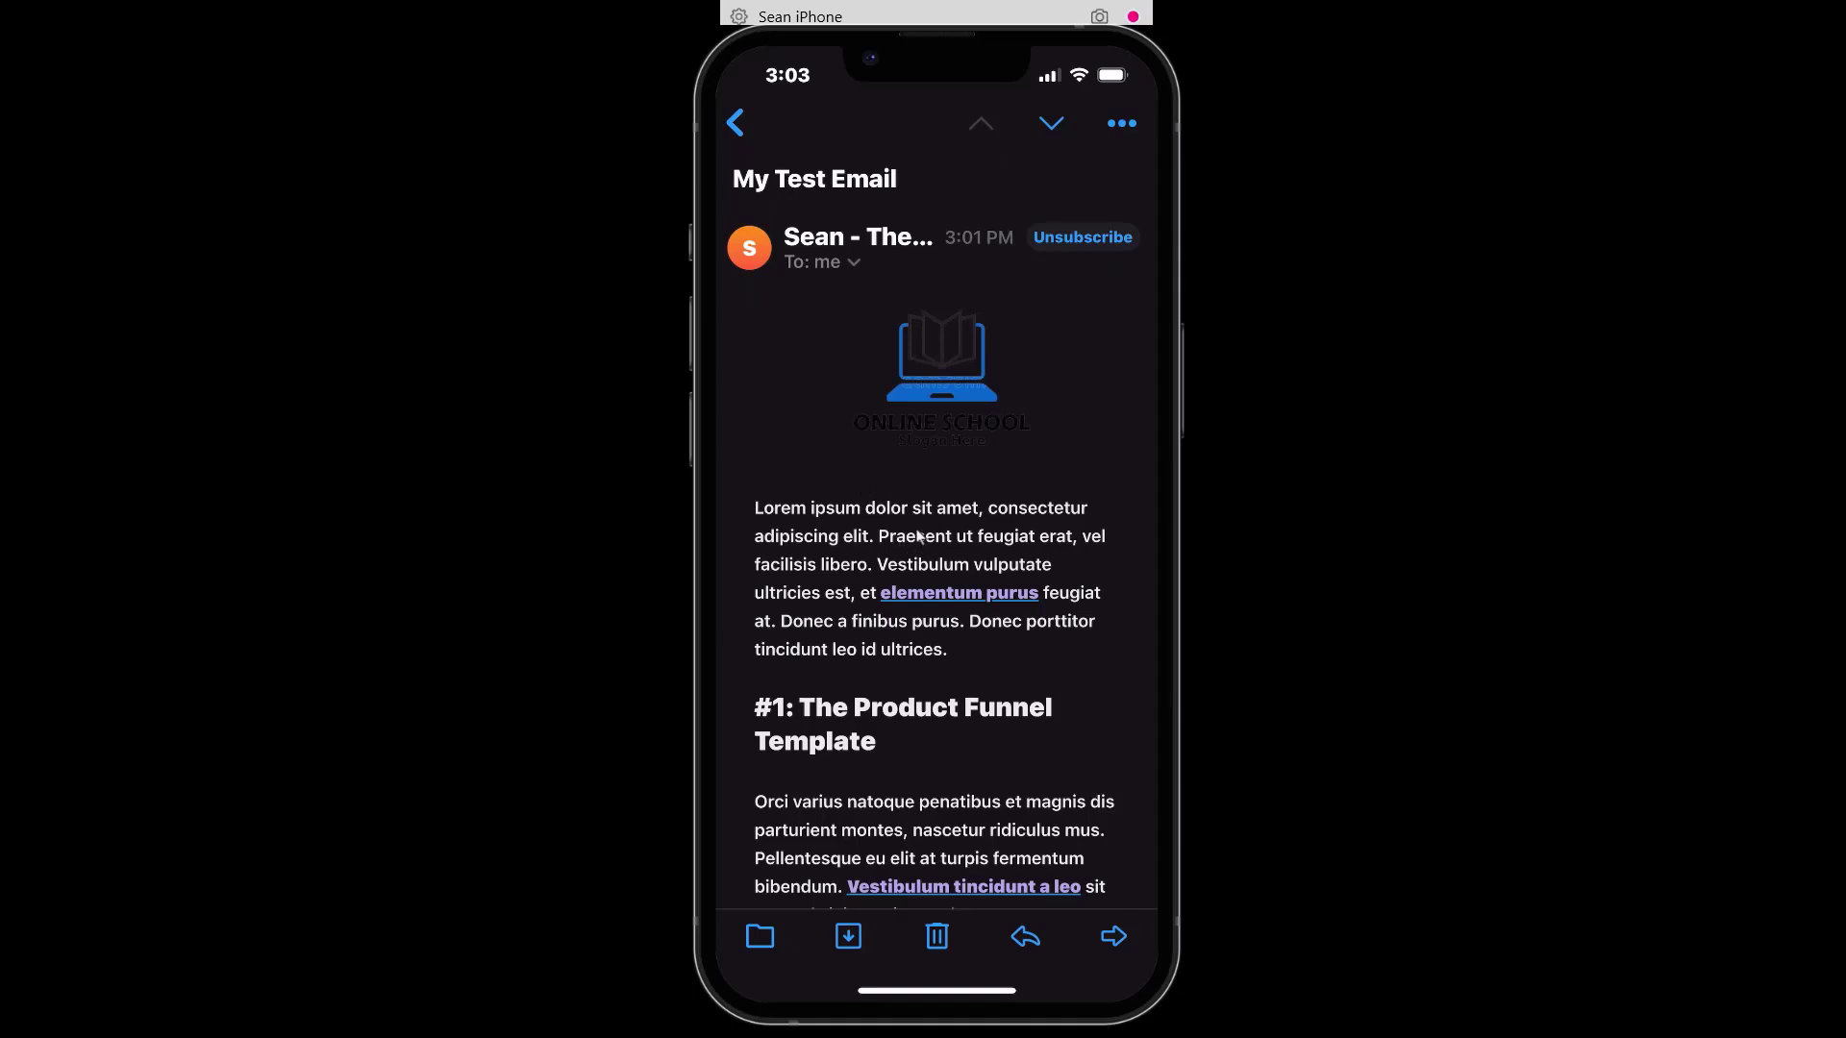
pyautogui.scroll(-5, 918, 536)
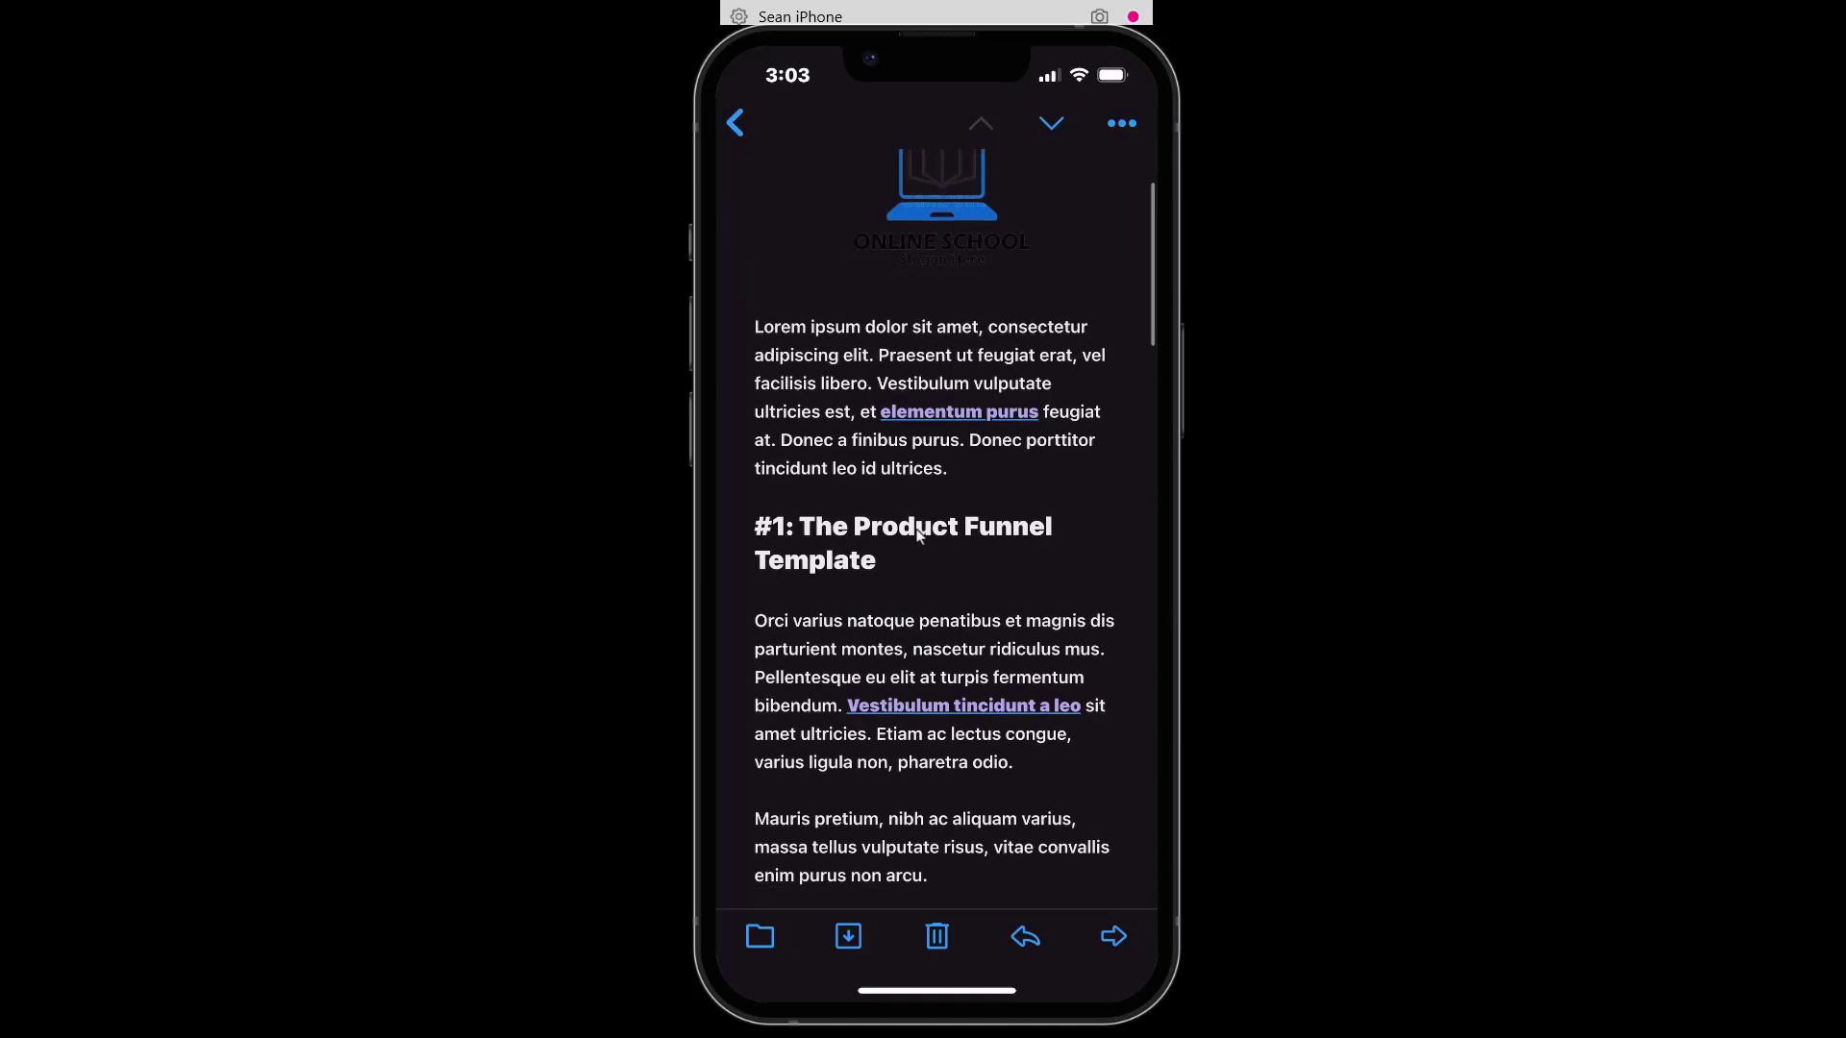
pyautogui.scroll(-5, 919, 537)
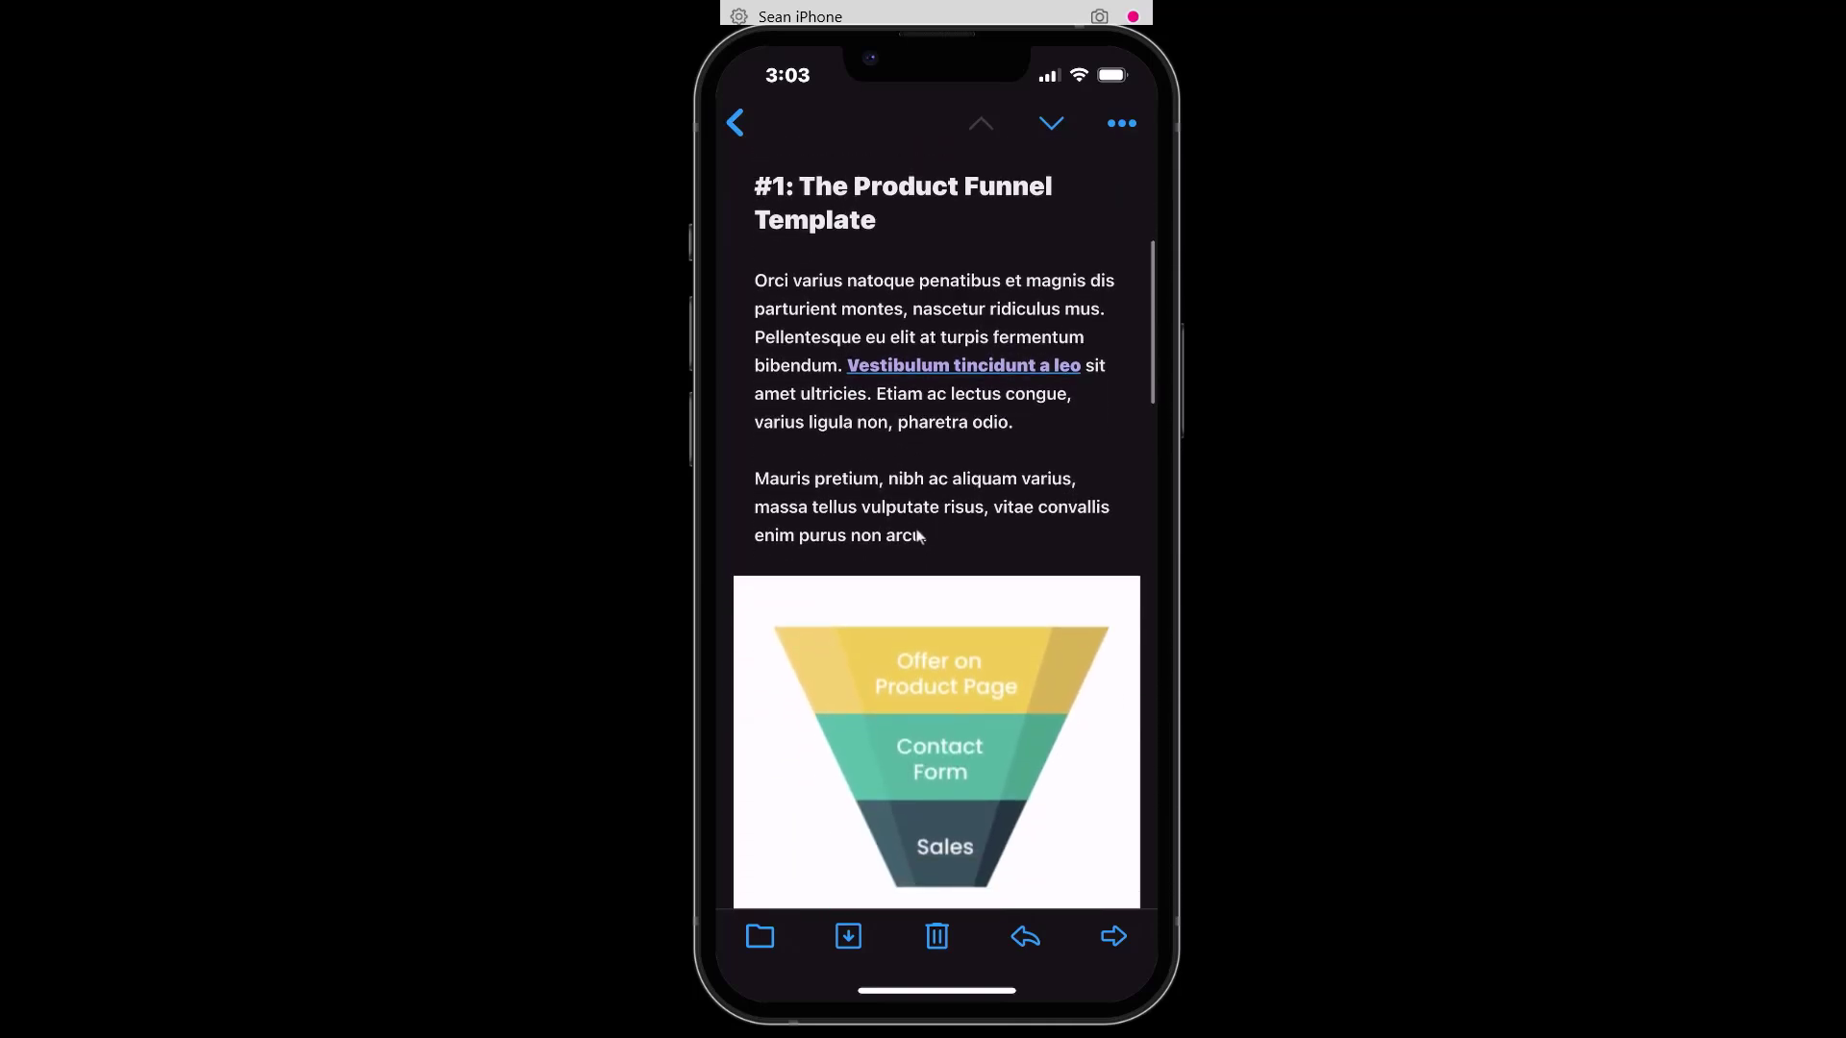
pyautogui.scroll(-4, 918, 536)
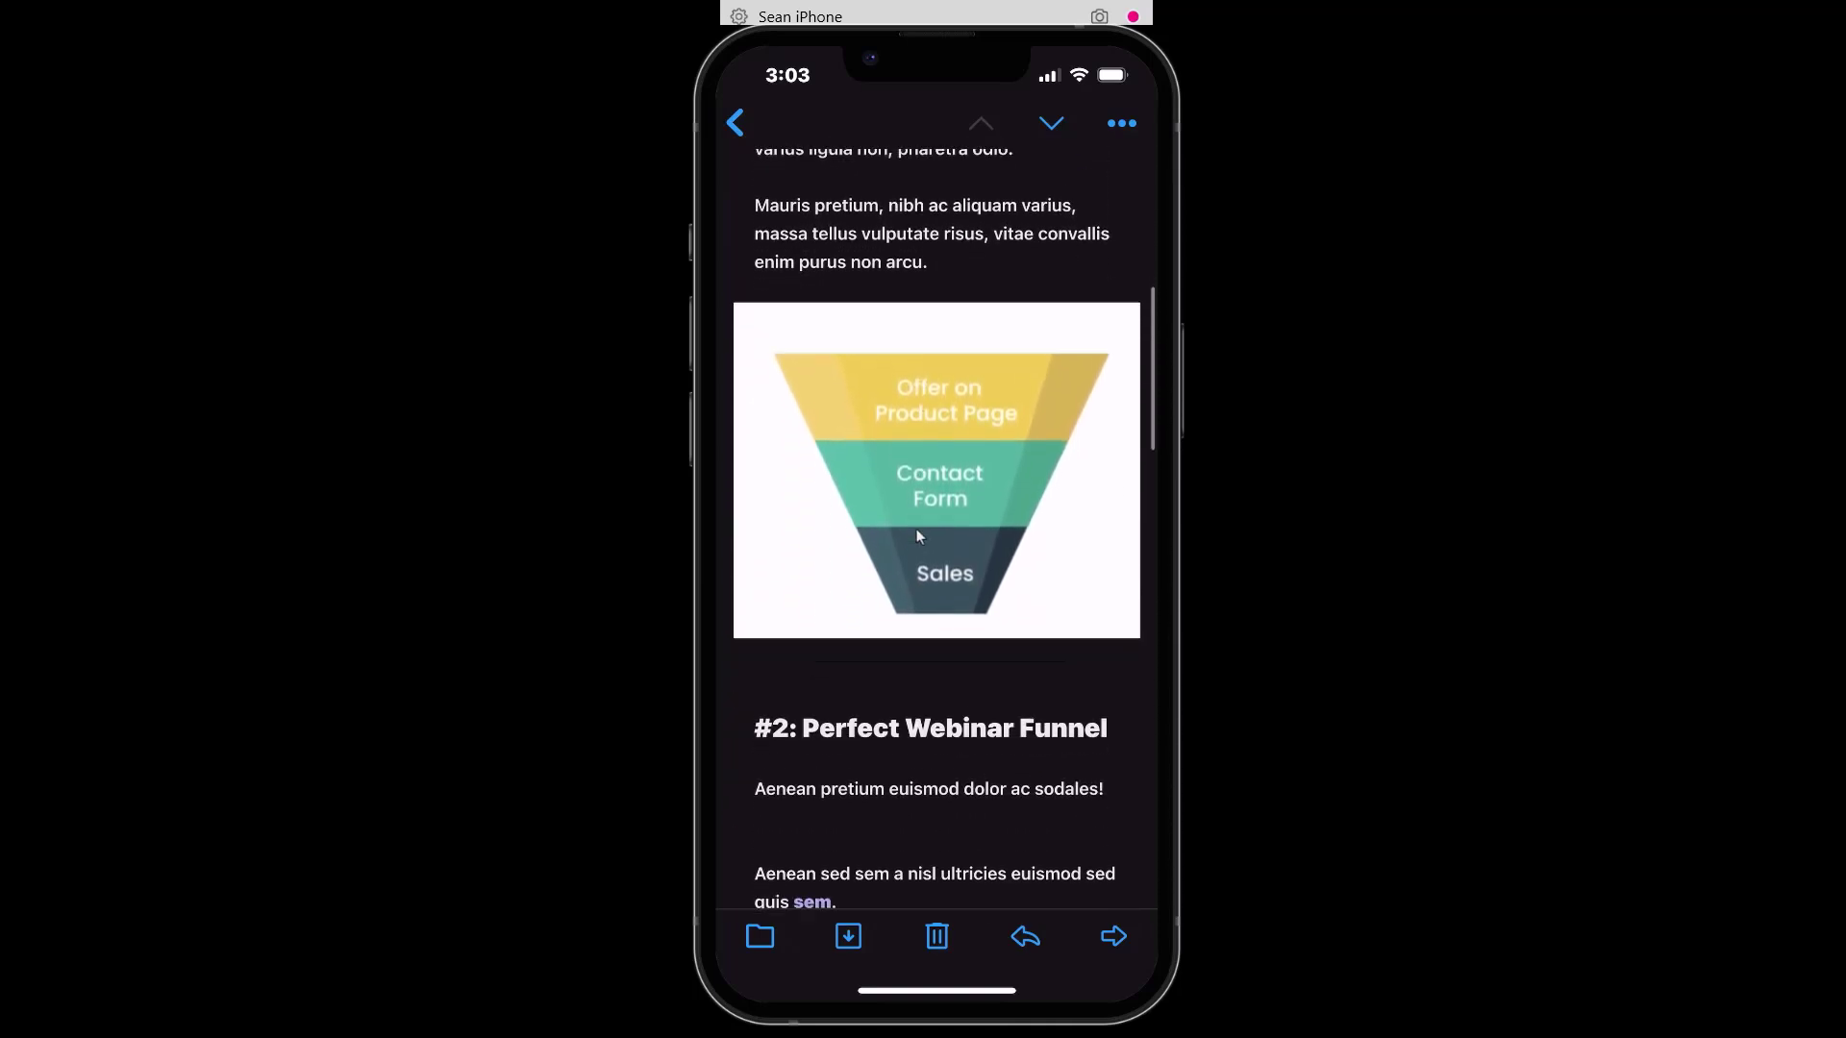
pyautogui.scroll(-2, 916, 529)
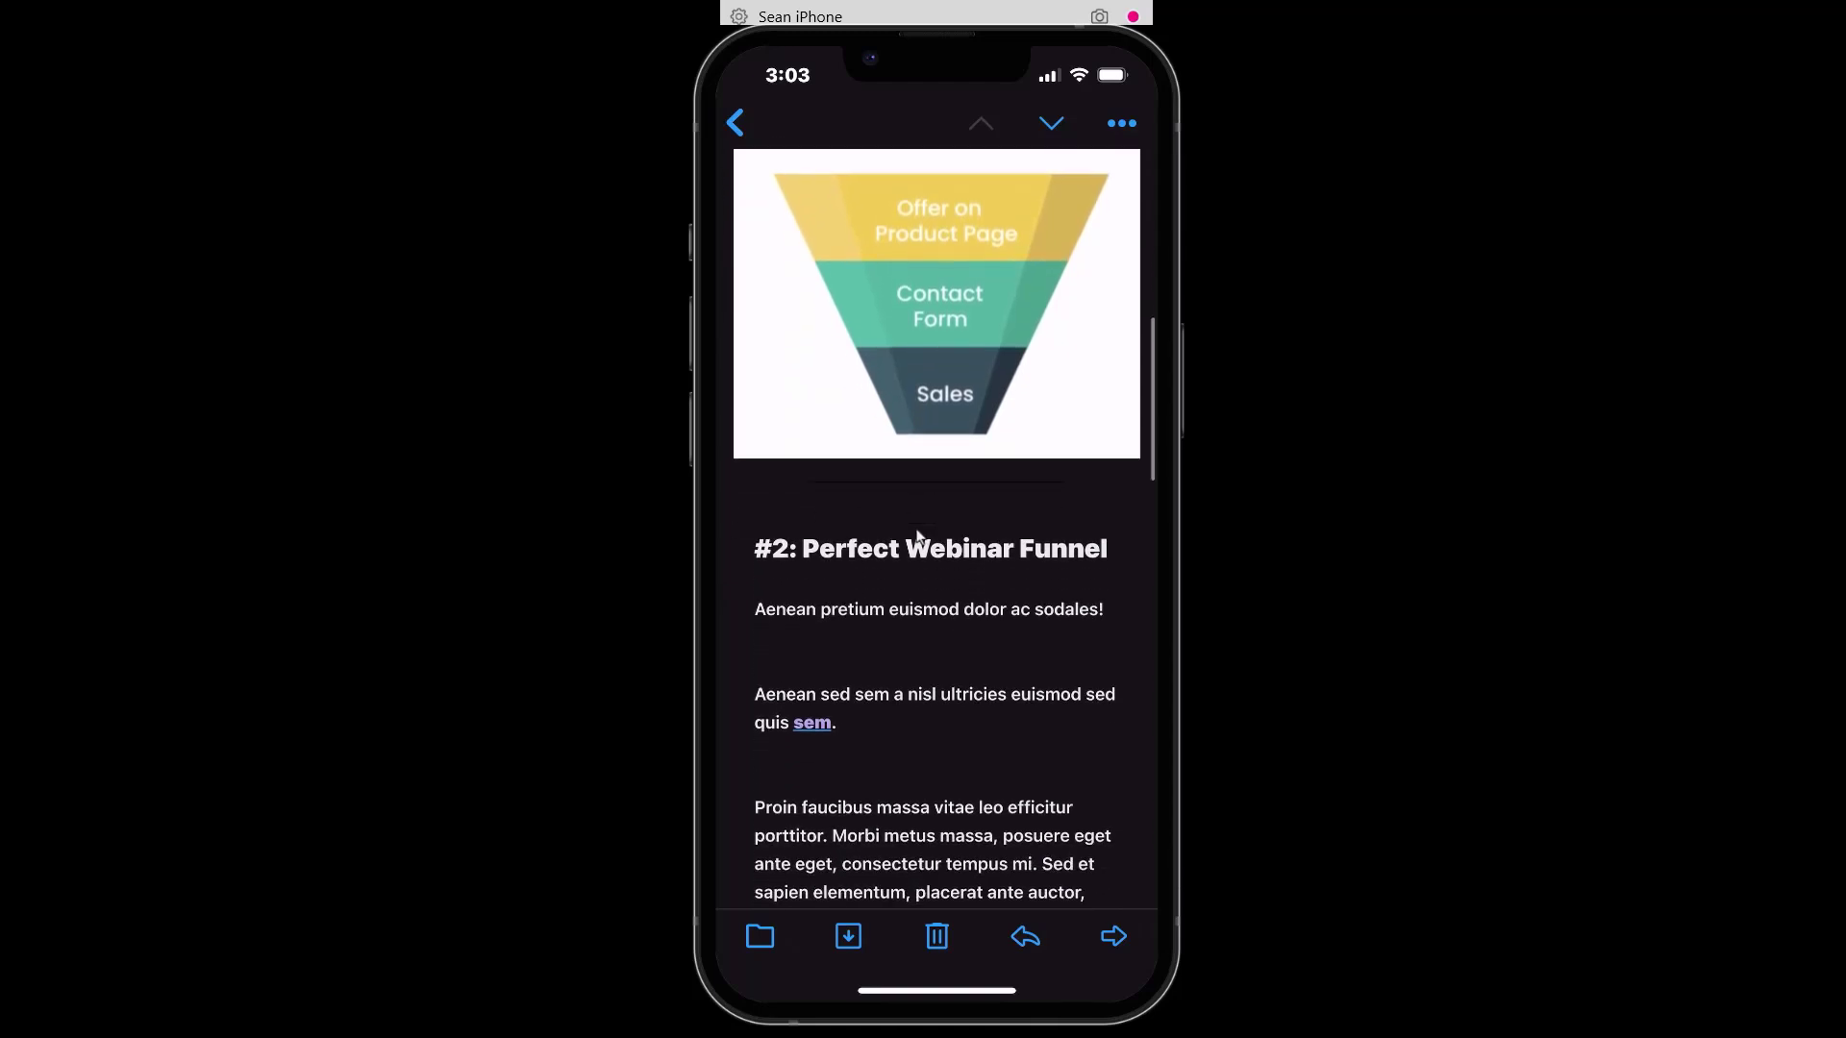
pyautogui.scroll(-4, 919, 536)
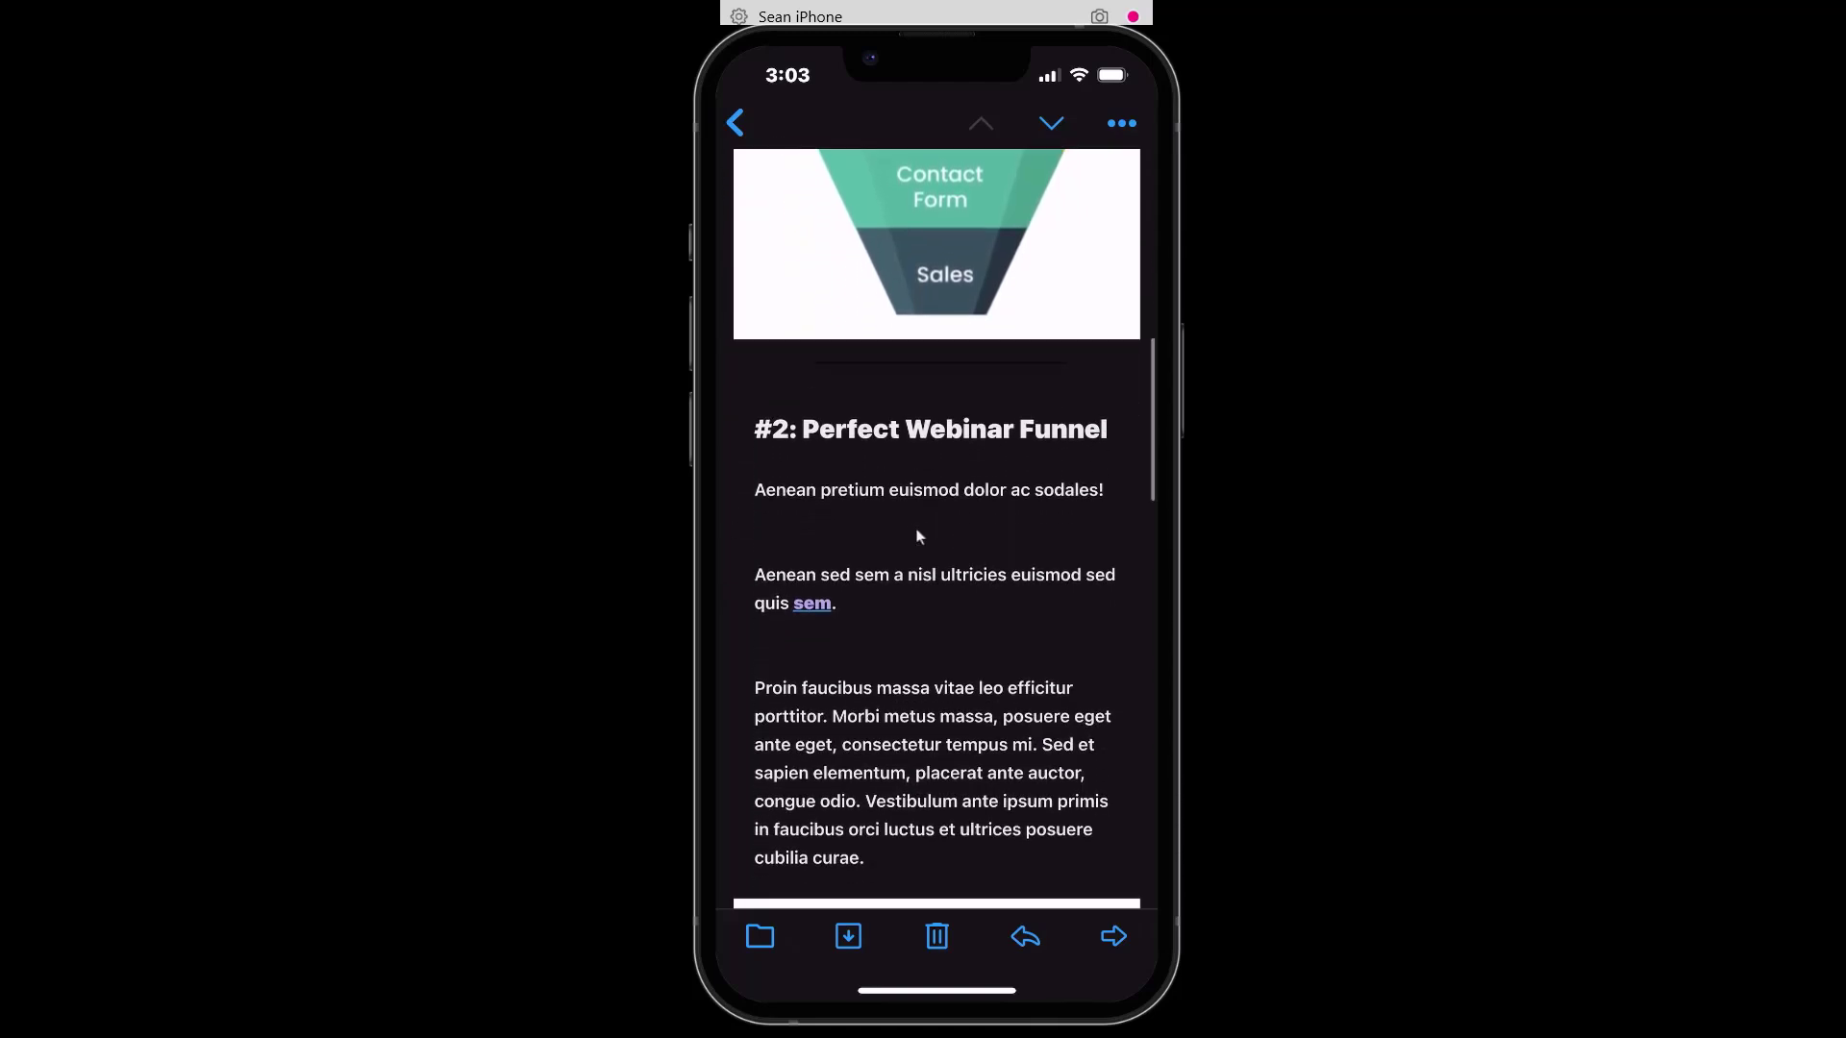
pyautogui.scroll(-3, 918, 536)
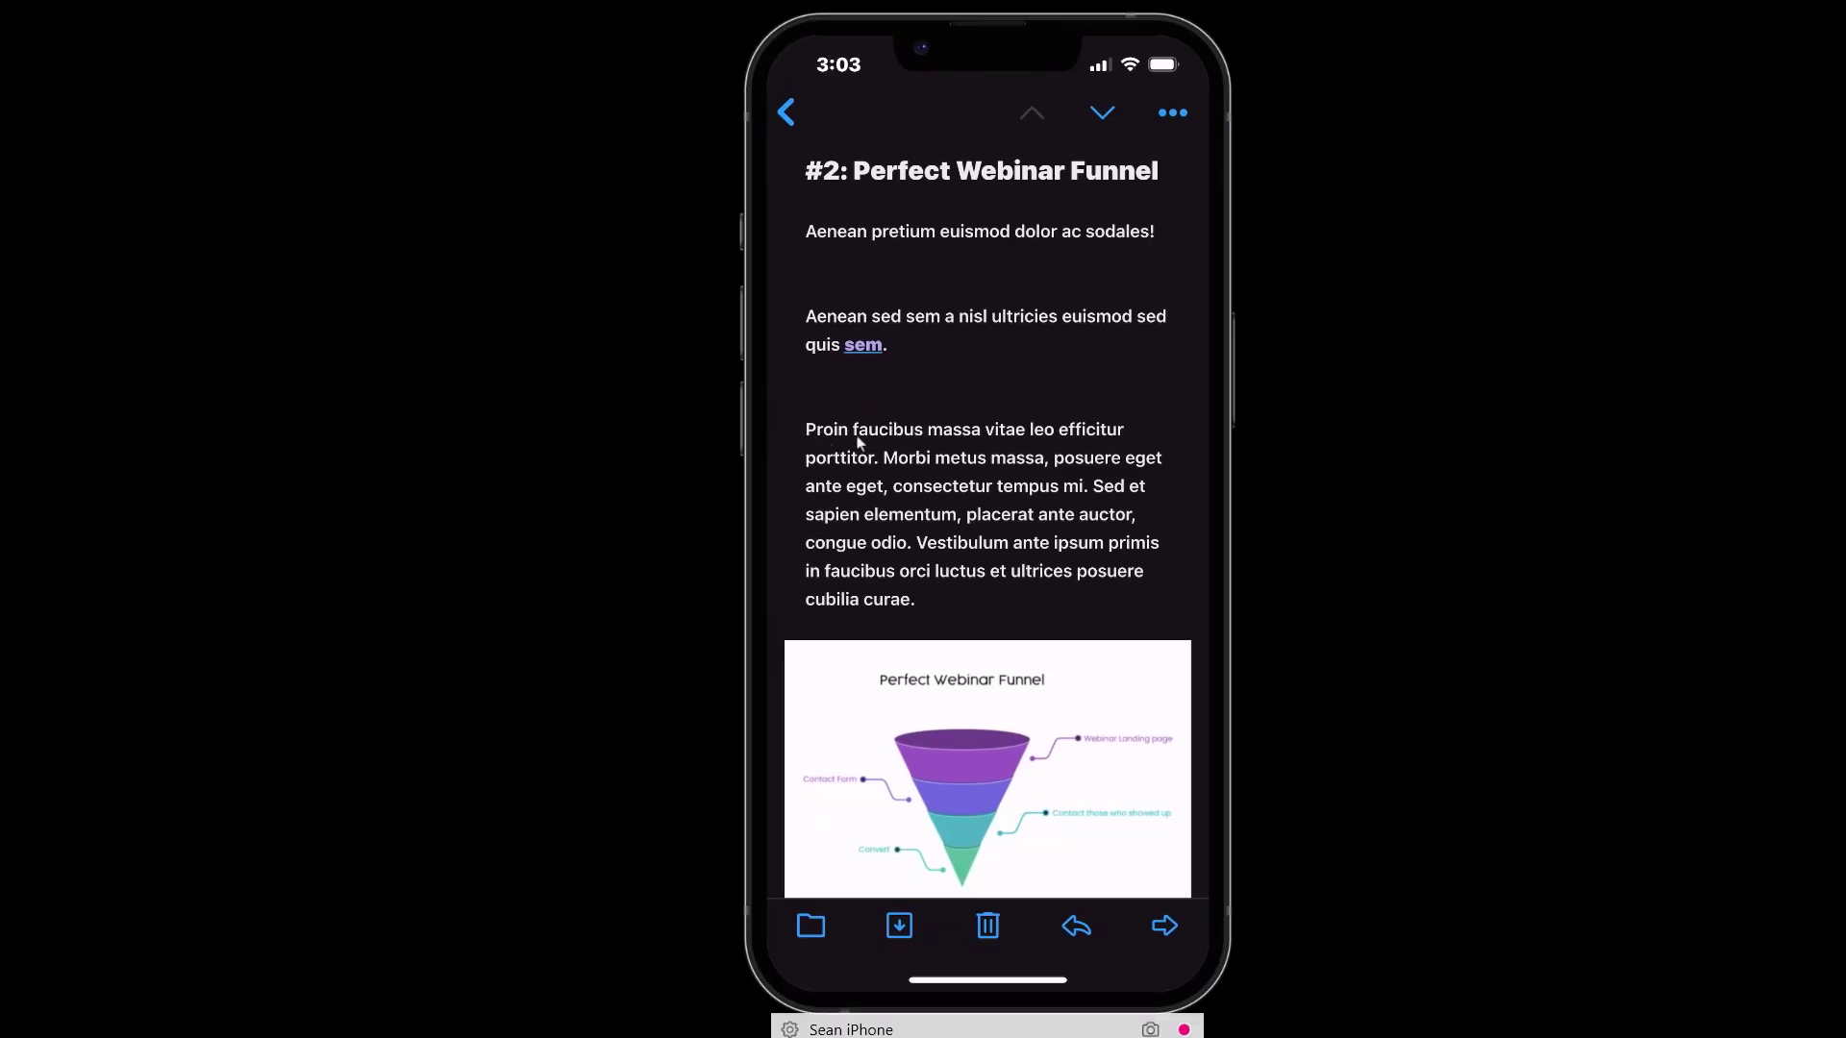
# Check the rest of the received email on the phone, from the Perfect Webinar Funnel image to the Unsubscribe footer.
pyautogui.scroll(-5, 931, 490)
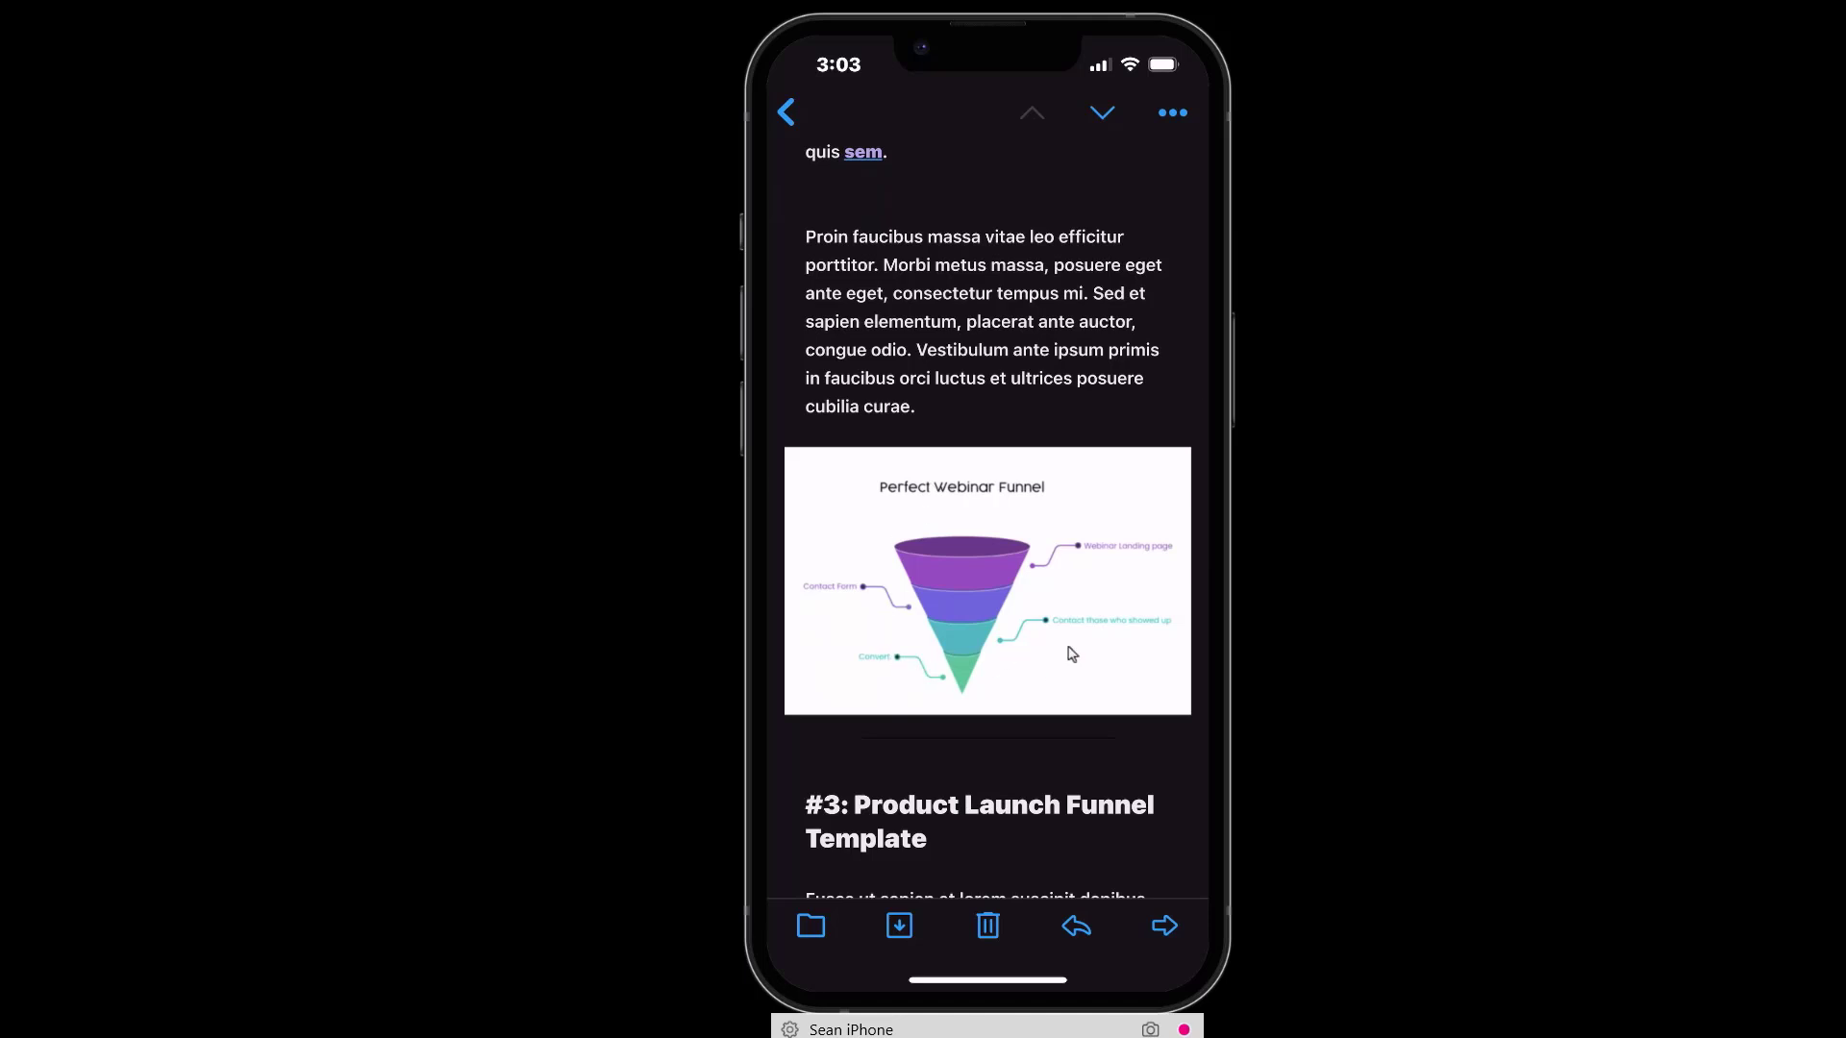
pyautogui.scroll(-5, 1072, 655)
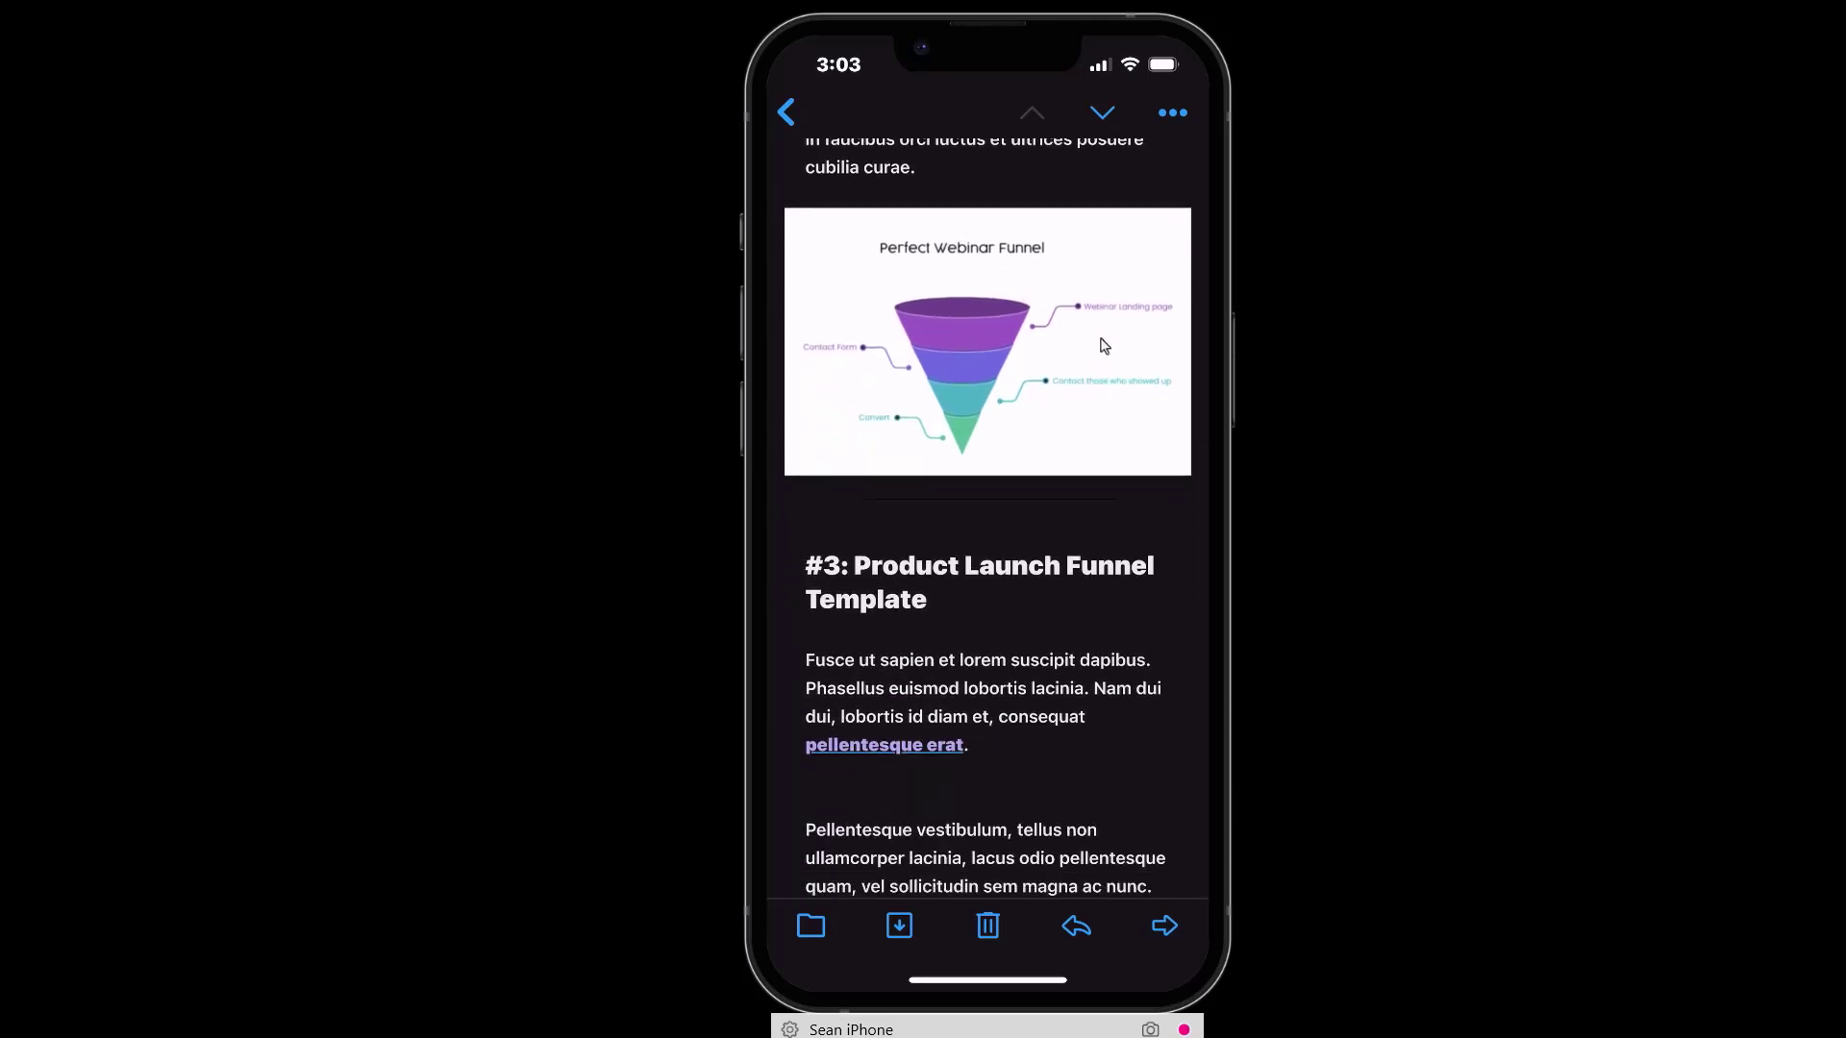
pyautogui.scroll(-1, 1106, 327)
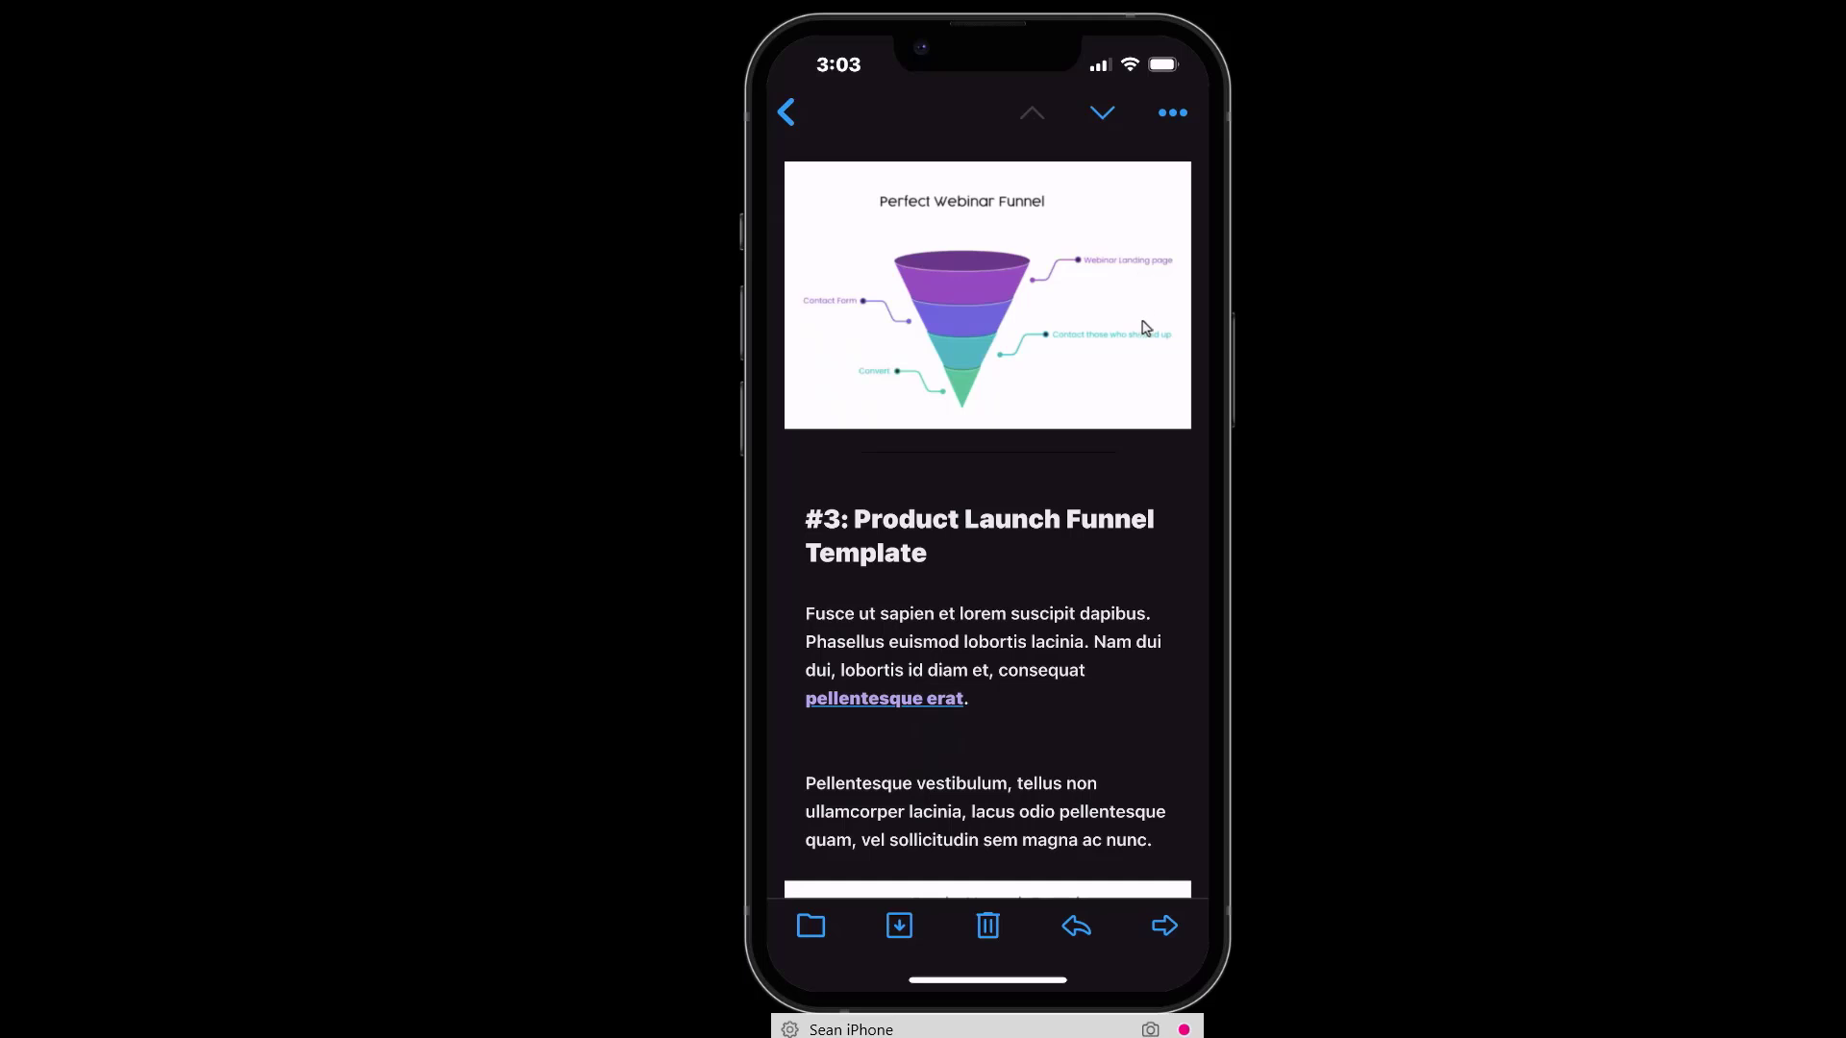
pyautogui.scroll(-2, 1149, 332)
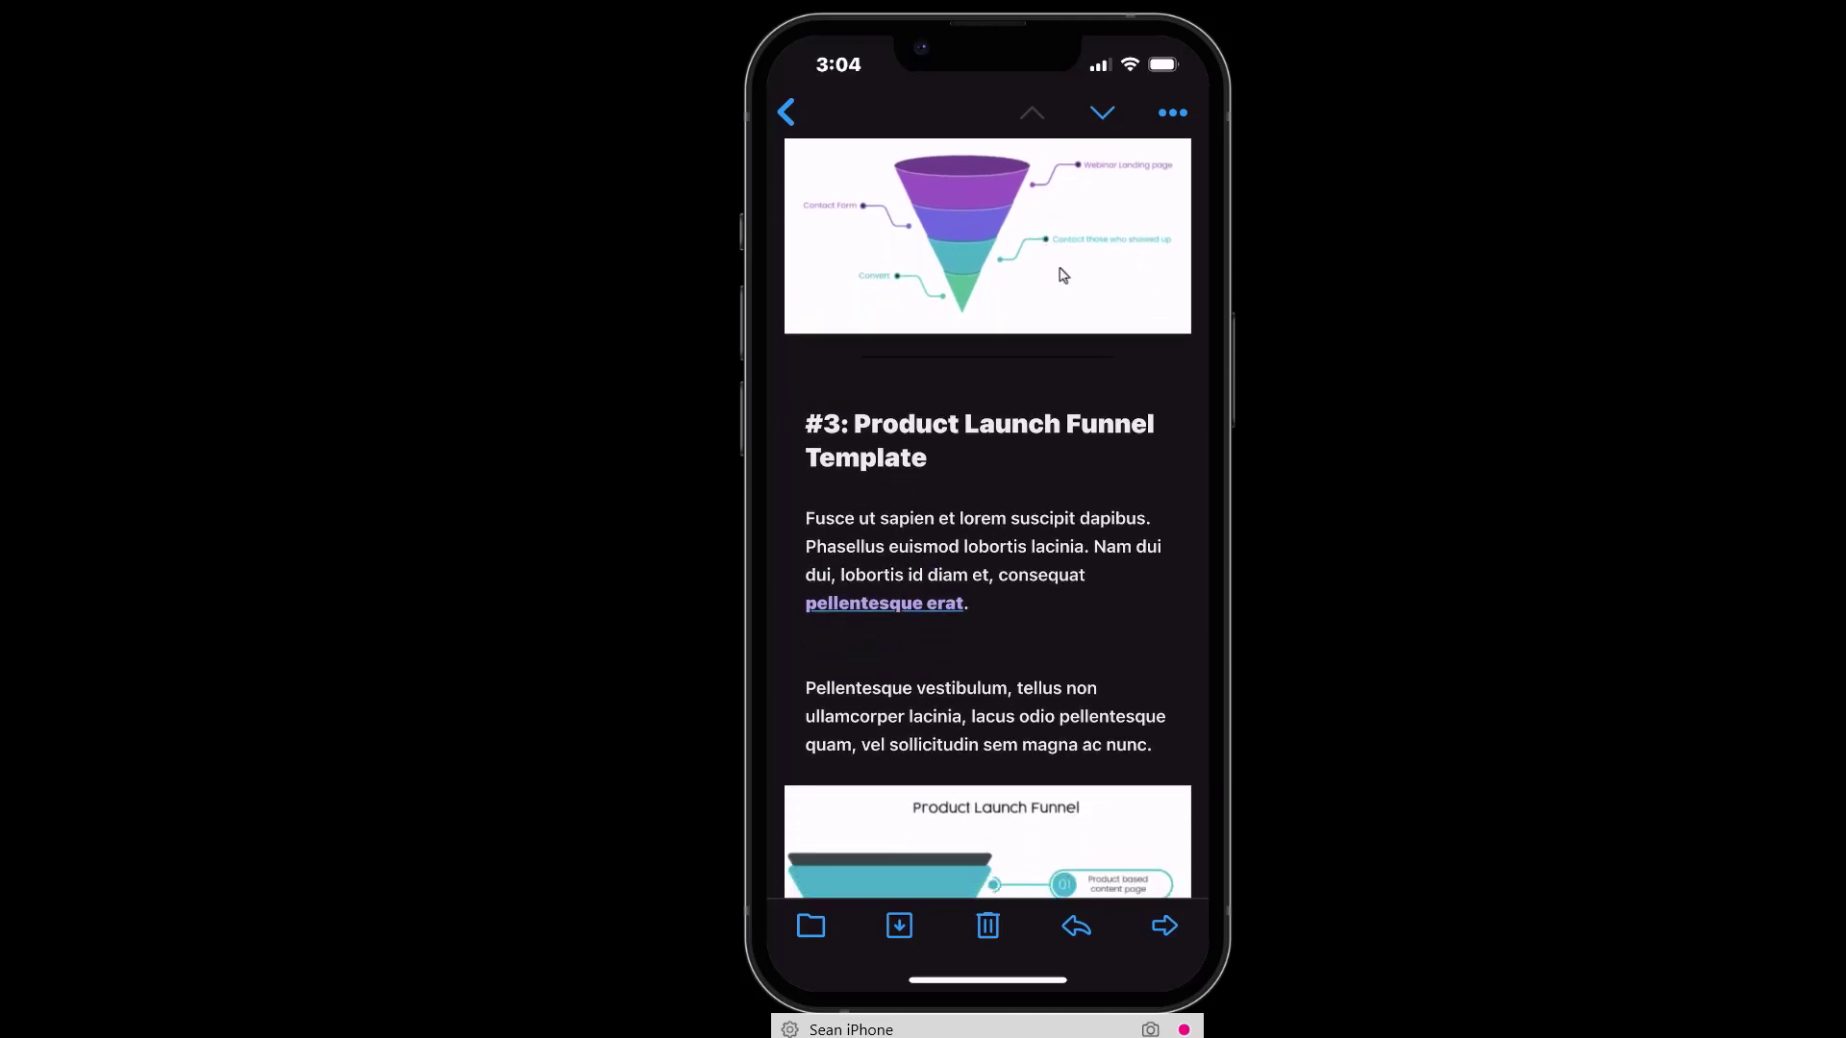
pyautogui.scroll(-5, 1064, 277)
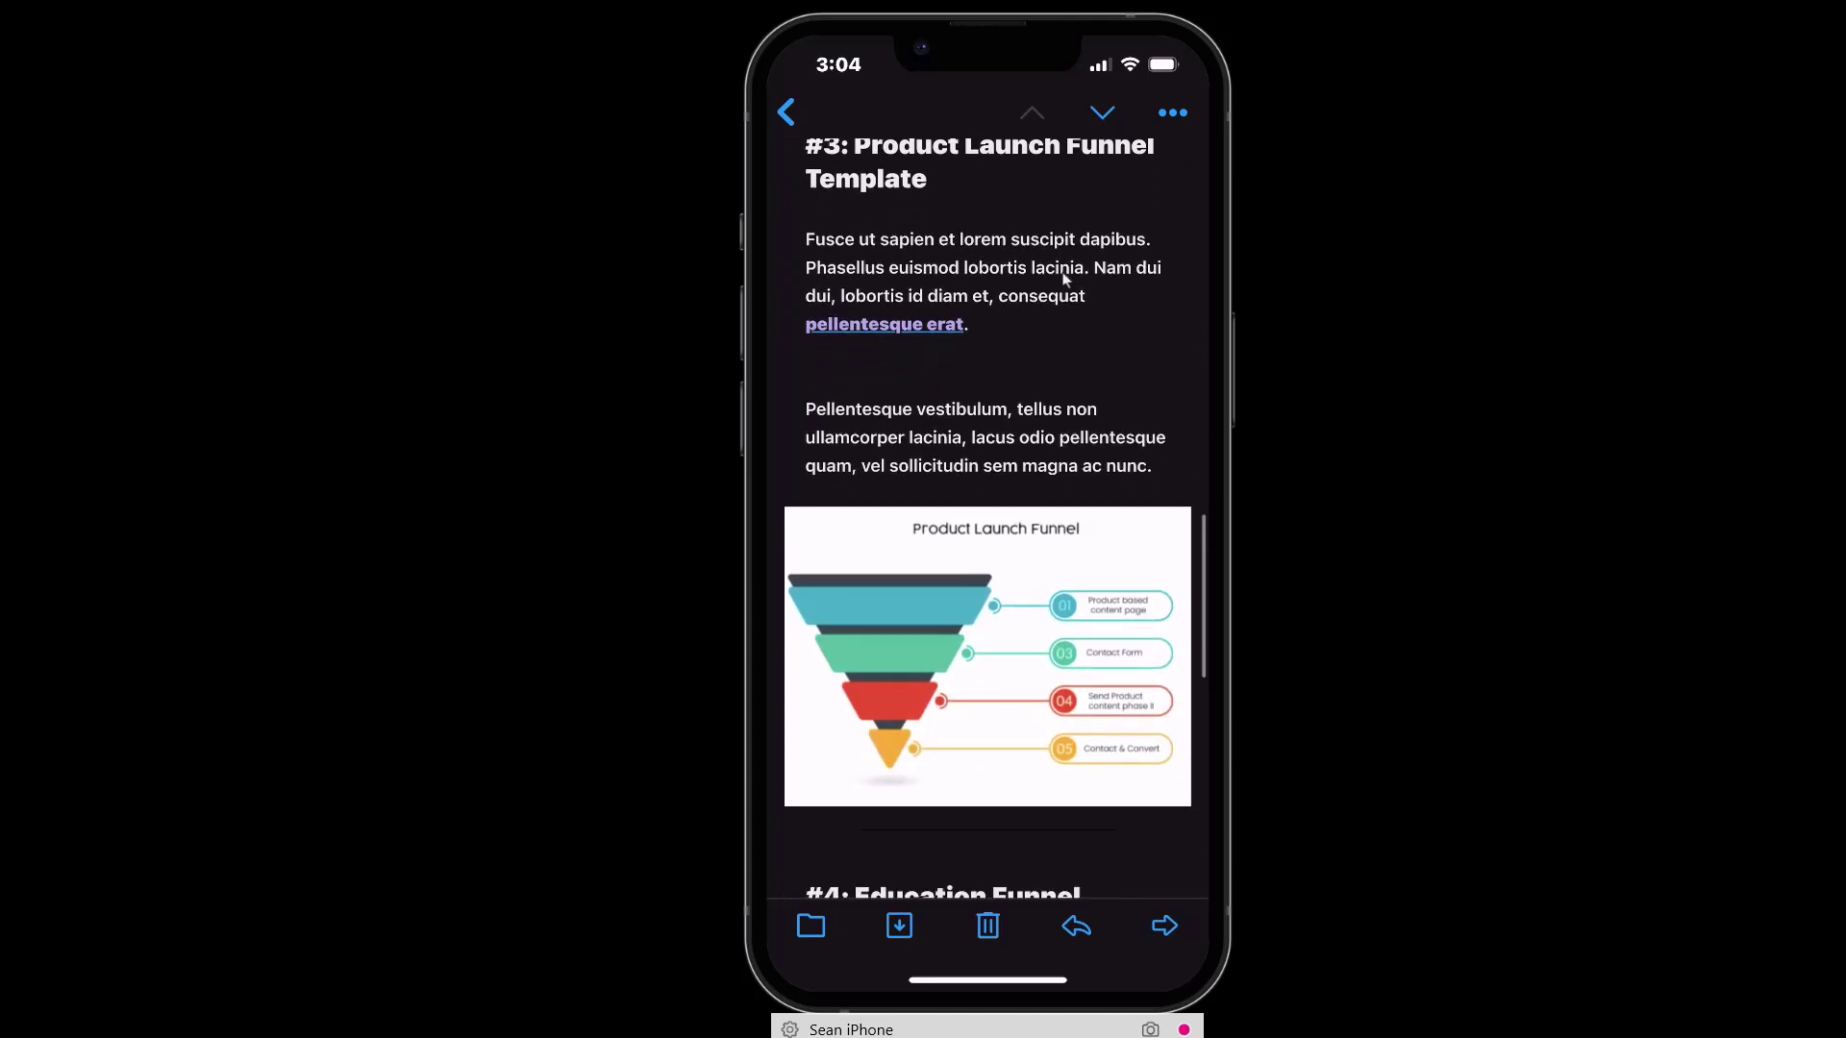
pyautogui.scroll(-10, 1064, 277)
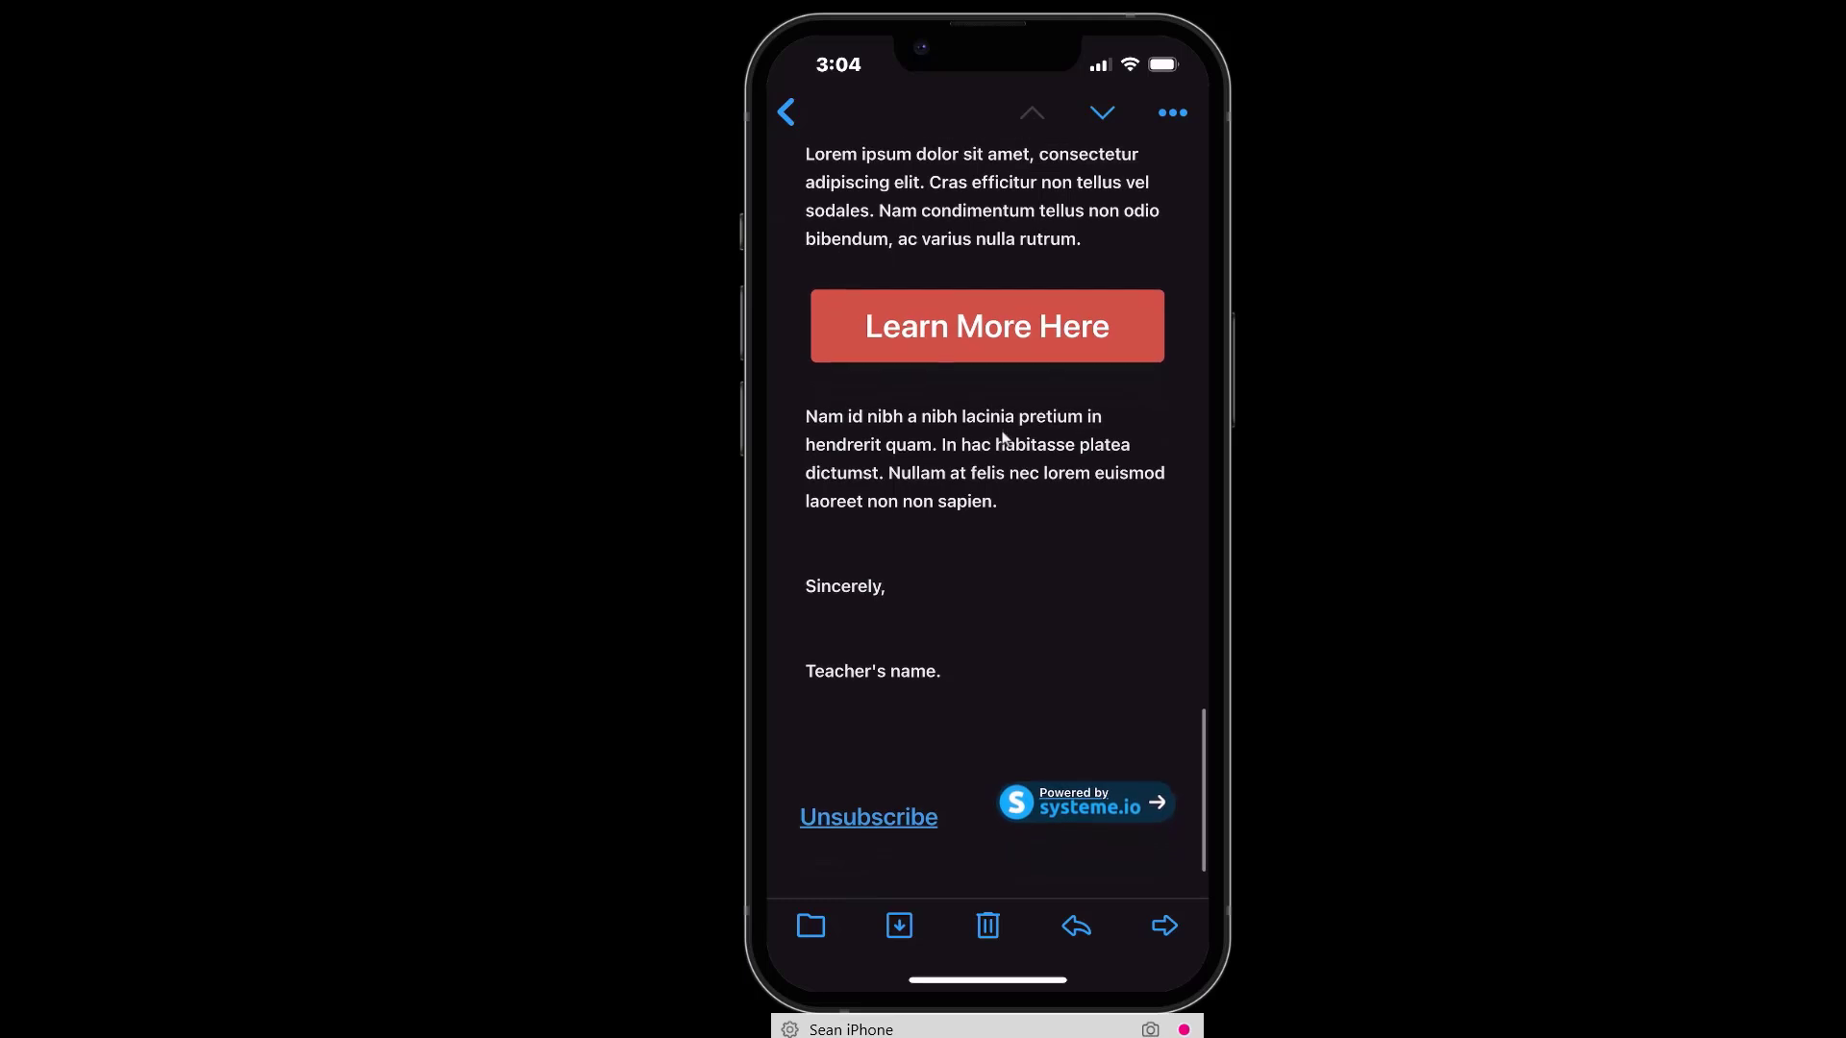
pyautogui.scroll(-2, 1003, 438)
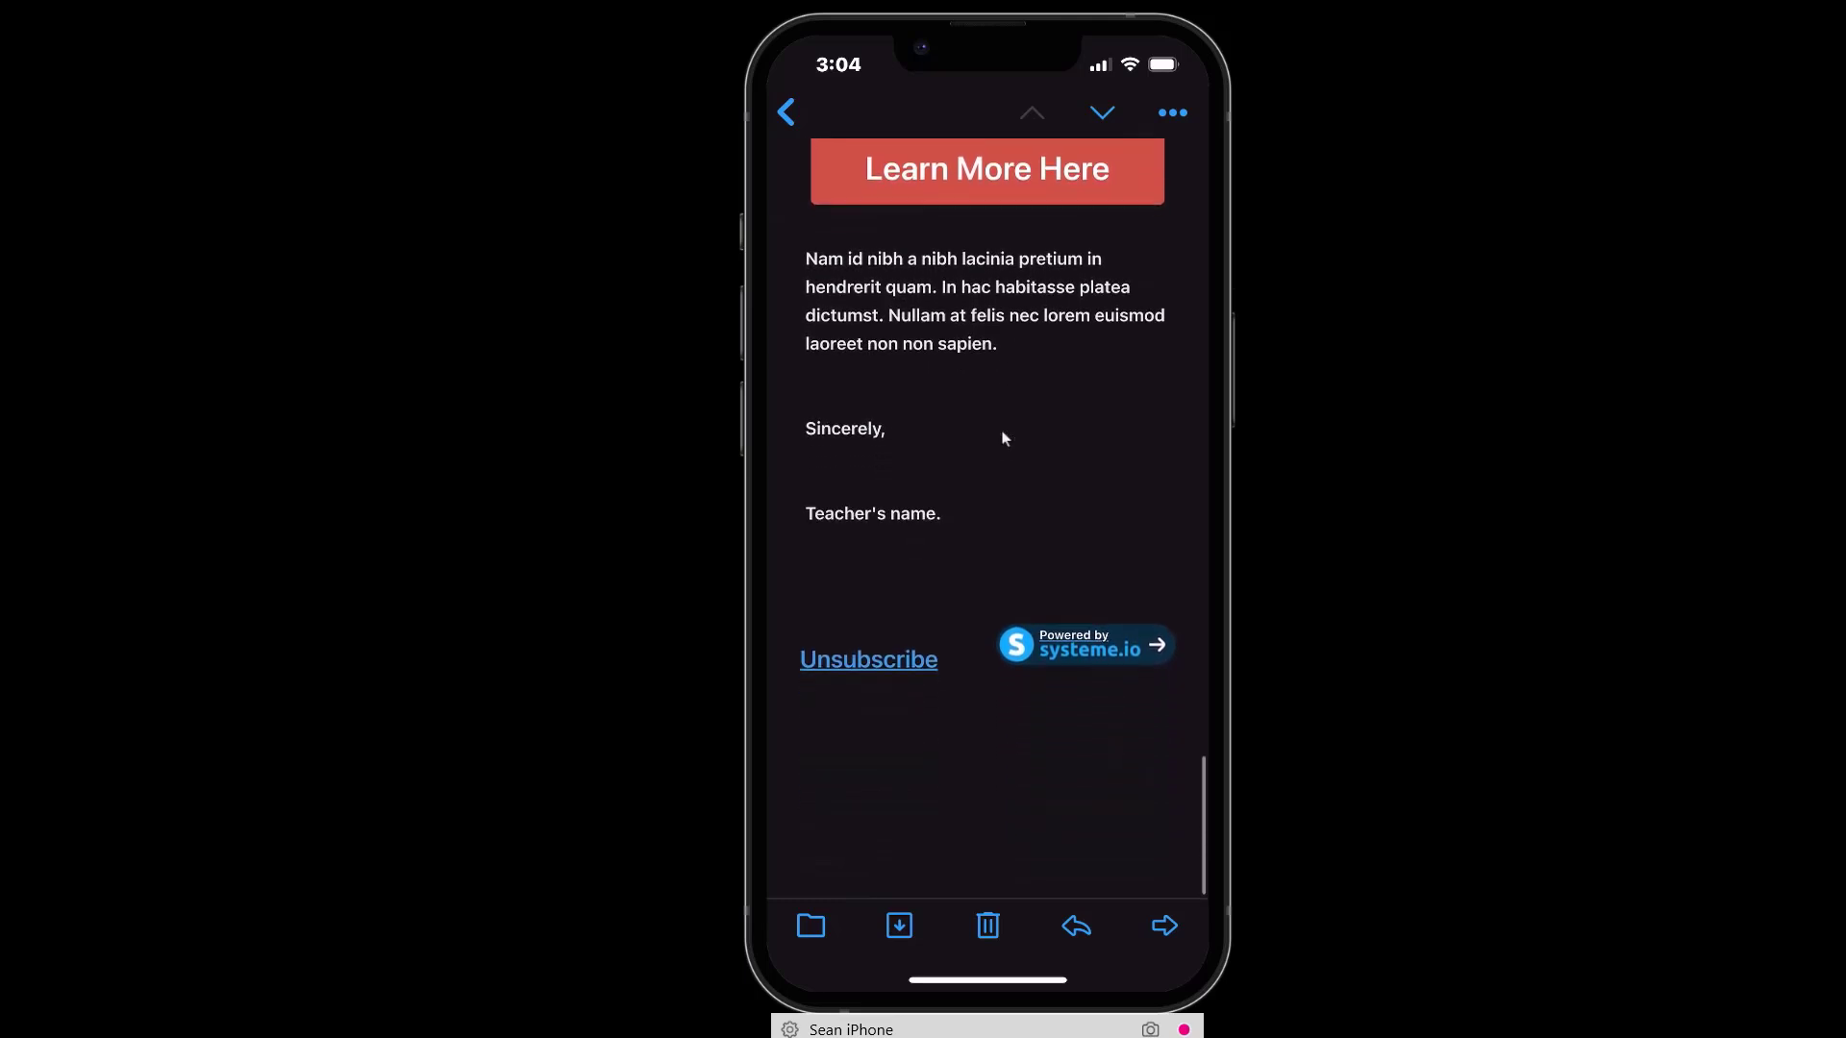